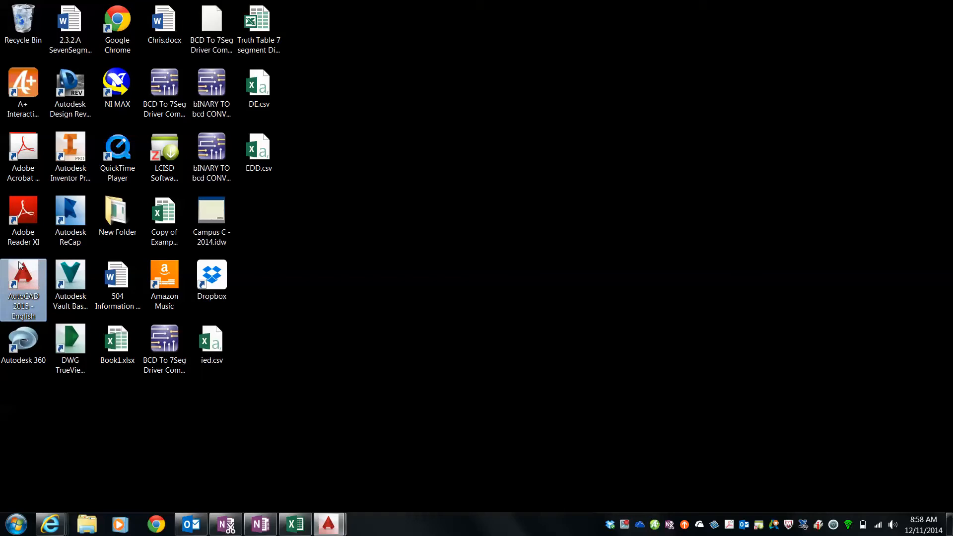
Switch to AutoCAD and create a new drawing from scratch with the Imperial (feet and inches) default settings.
{"action": "mouse_move", "coordinate": [328, 524]}
{"action": "left_click", "coordinate": [339, 481]}
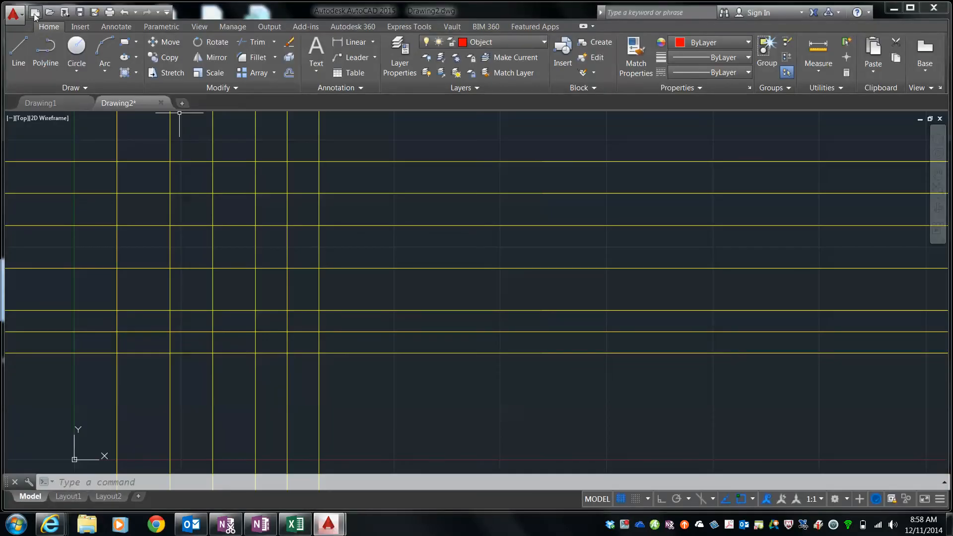
{"action": "left_click", "coordinate": [35, 15]}
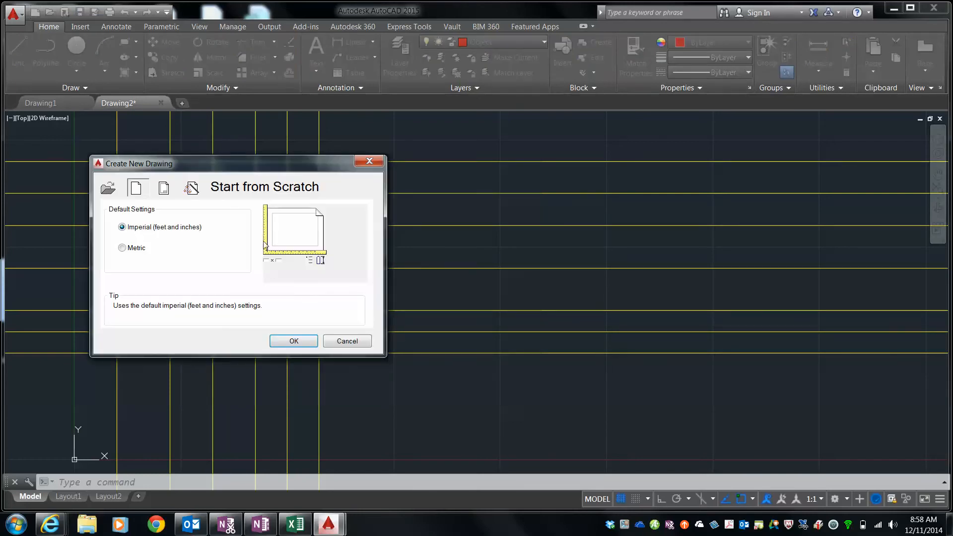
{"action": "left_click", "coordinate": [294, 341]}
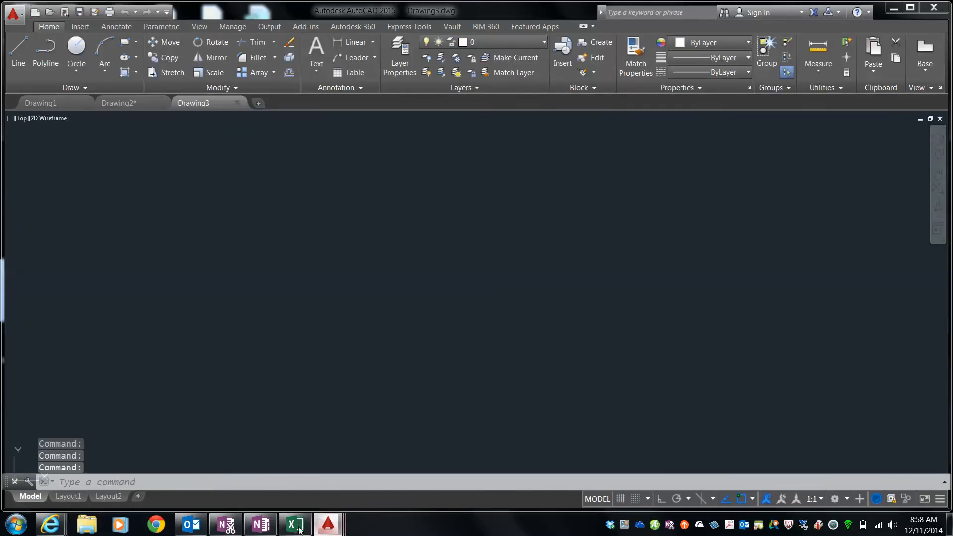
Examine the dimensioned isometric practice shape on the Week 13 page in OneNote and return to the AutoCAD drawing.
{"action": "left_click", "coordinate": [261, 526]}
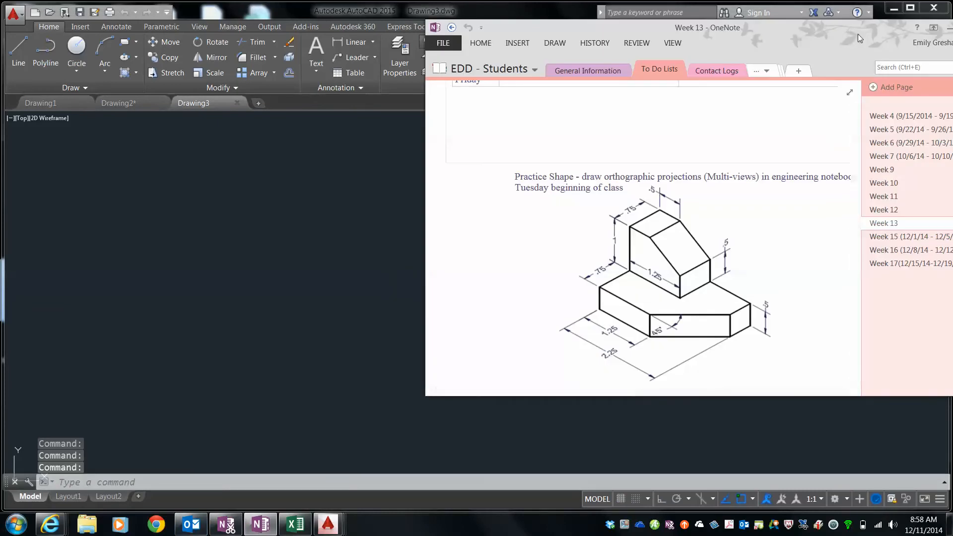
{"action": "left_click_drag", "start_coordinate": [827, 36], "coordinate": [749, 75]}
{"action": "left_click", "coordinate": [872, 68]}
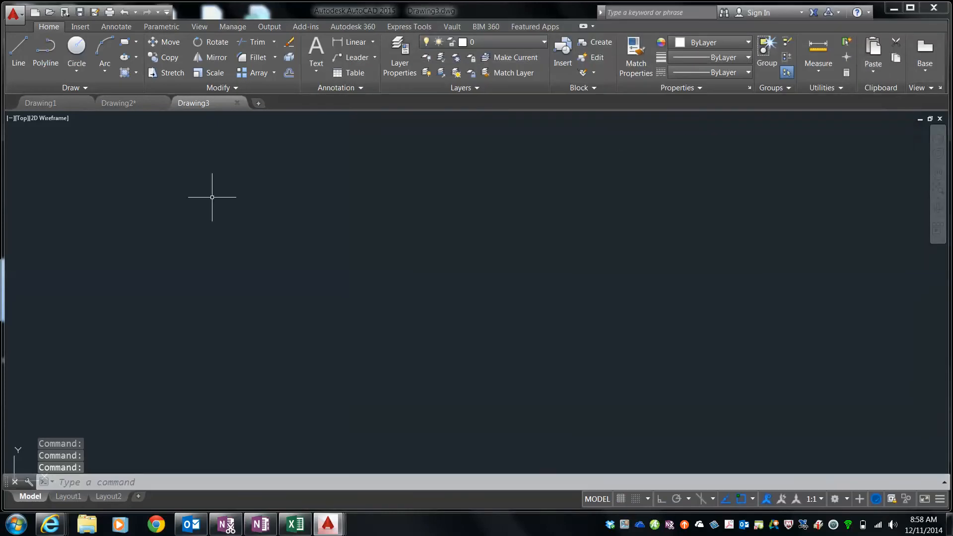
Create a new layer named Construction in the layer properties and set its color to yellow, index 50.
{"action": "left_click", "coordinate": [398, 61]}
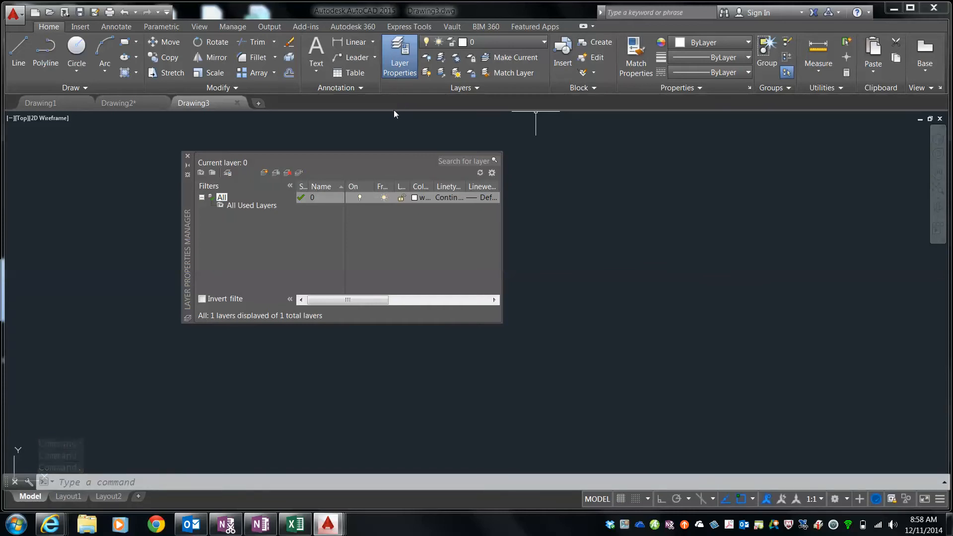
{"action": "left_click", "coordinate": [264, 173]}
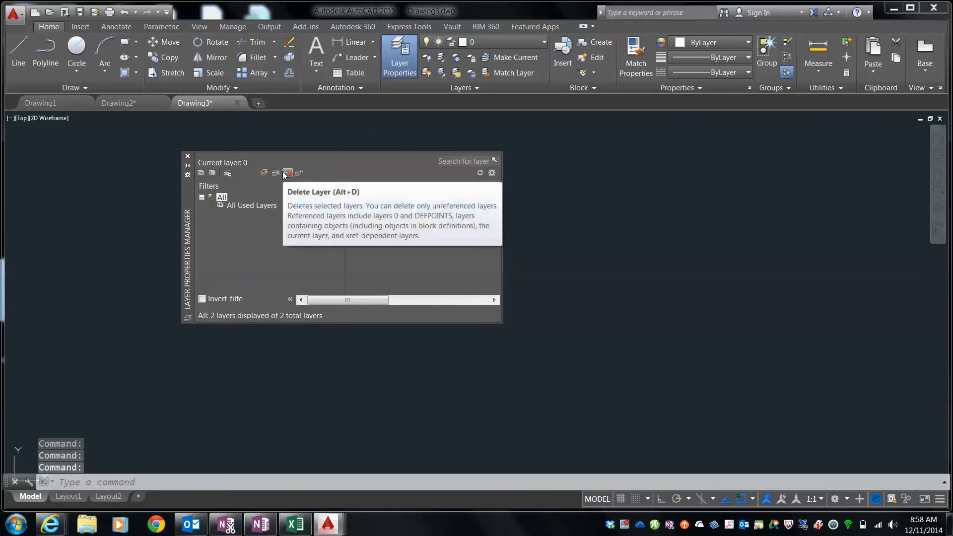
{"action": "type", "text": "Con"}
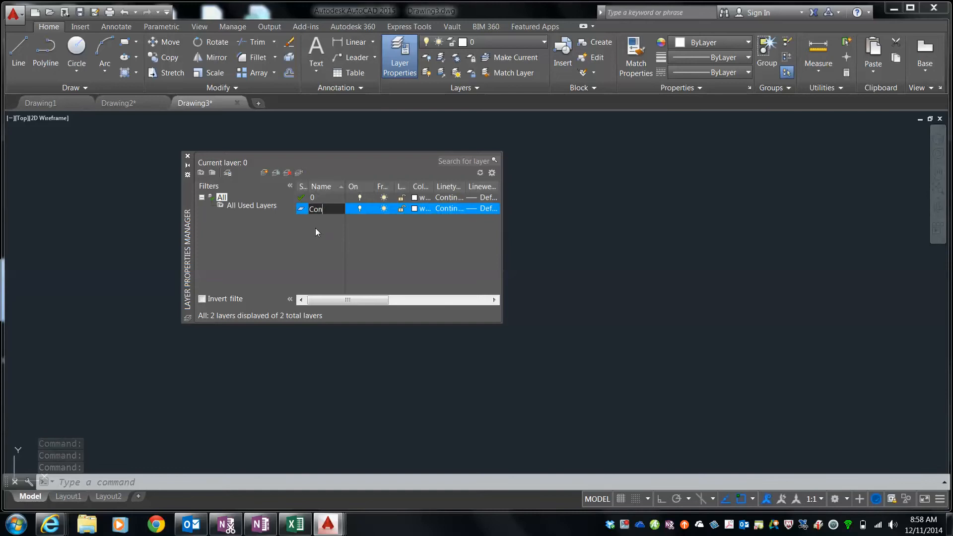
{"action": "type", "text": "struction"}
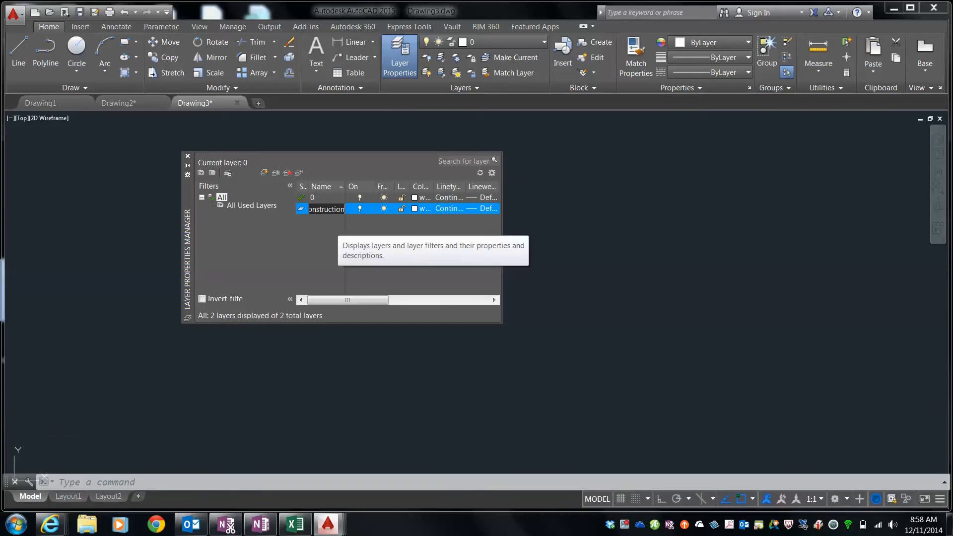
{"action": "left_click", "coordinate": [414, 209]}
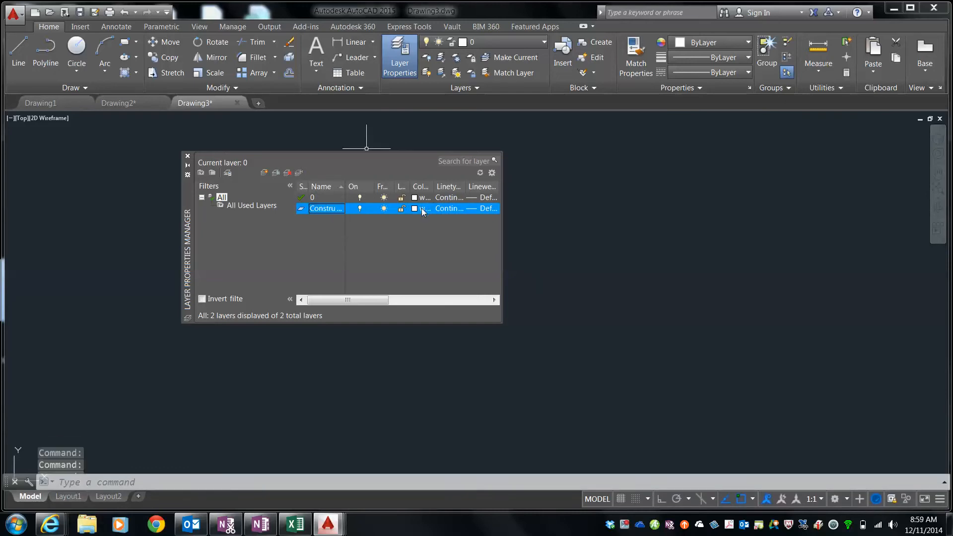
{"action": "left_click", "coordinate": [407, 220]}
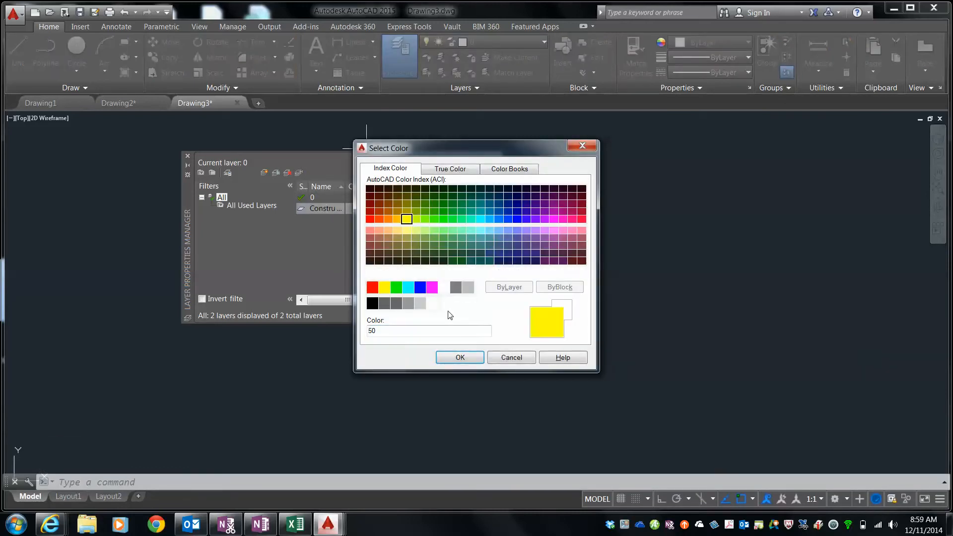
{"action": "left_click", "coordinate": [460, 358]}
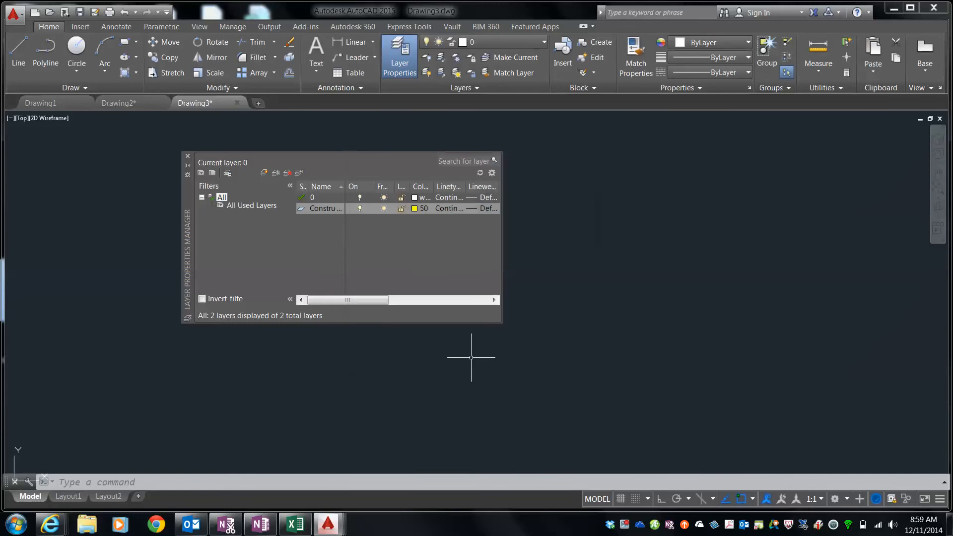
Add a layer named Object and set its color to red, index 10.
{"action": "left_click", "coordinate": [266, 172]}
{"action": "type", "text": "Object"}
{"action": "key", "text": "Return"}
{"action": "left_click", "coordinate": [420, 219]}
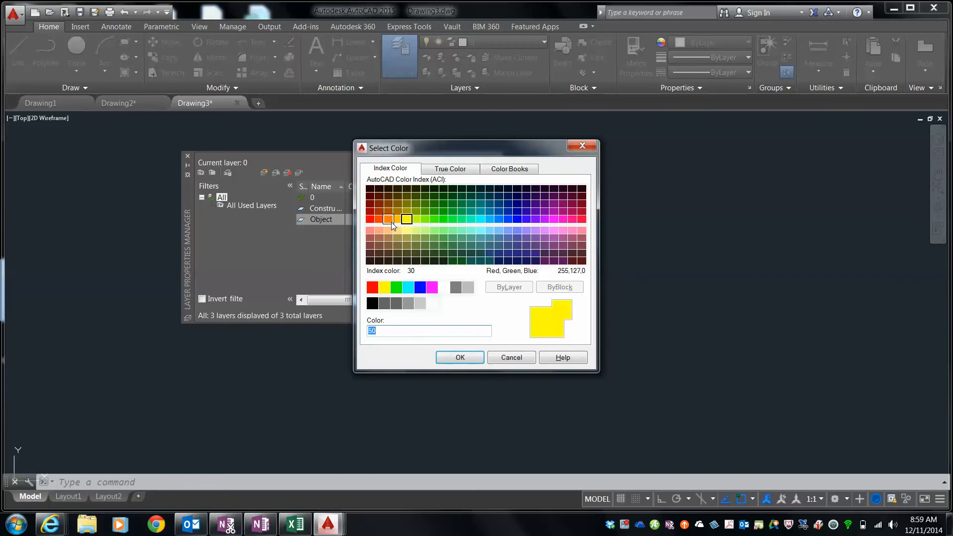
{"action": "left_click", "coordinate": [371, 221]}
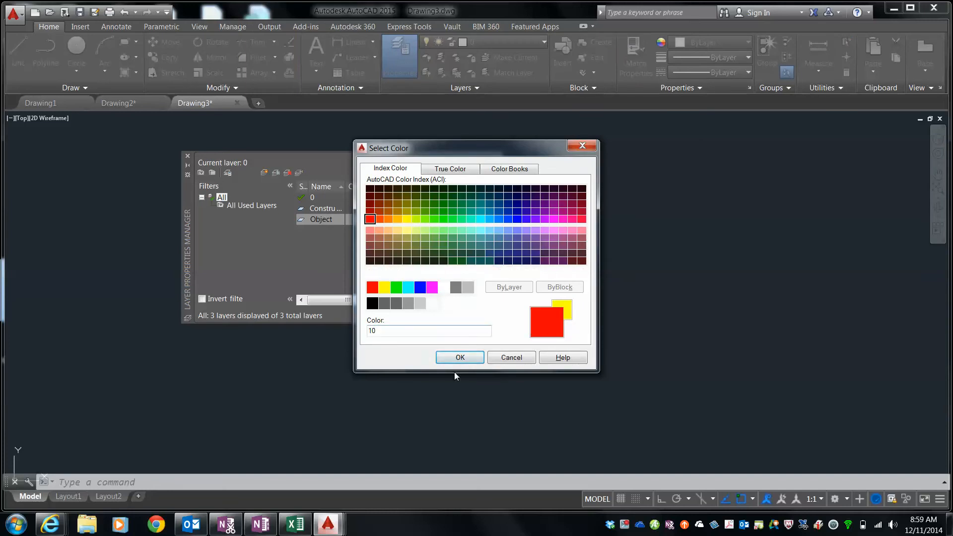
{"action": "left_click", "coordinate": [459, 358]}
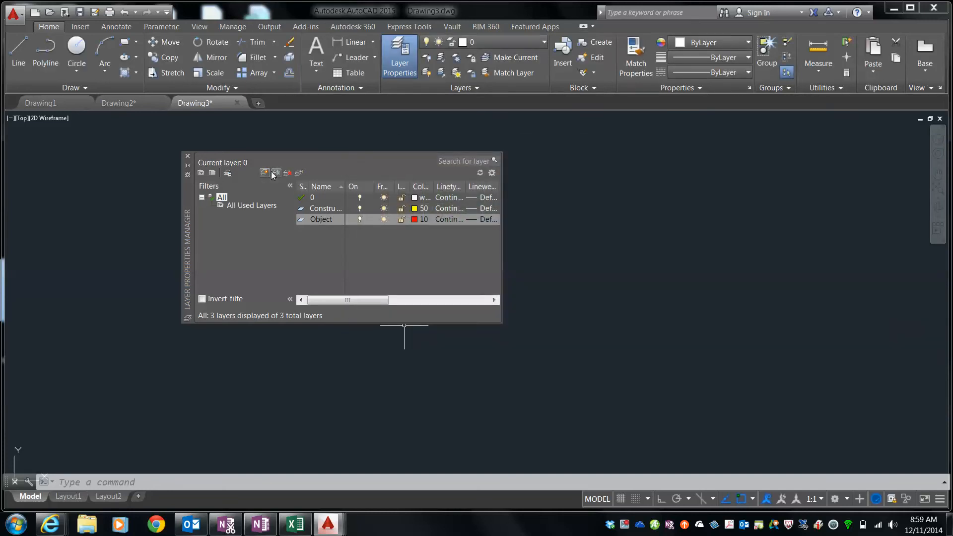
Add a layer named Hidden and set its color to light blue, index 140.
{"action": "left_click", "coordinate": [265, 173]}
{"action": "type", "text": "Hidd"}
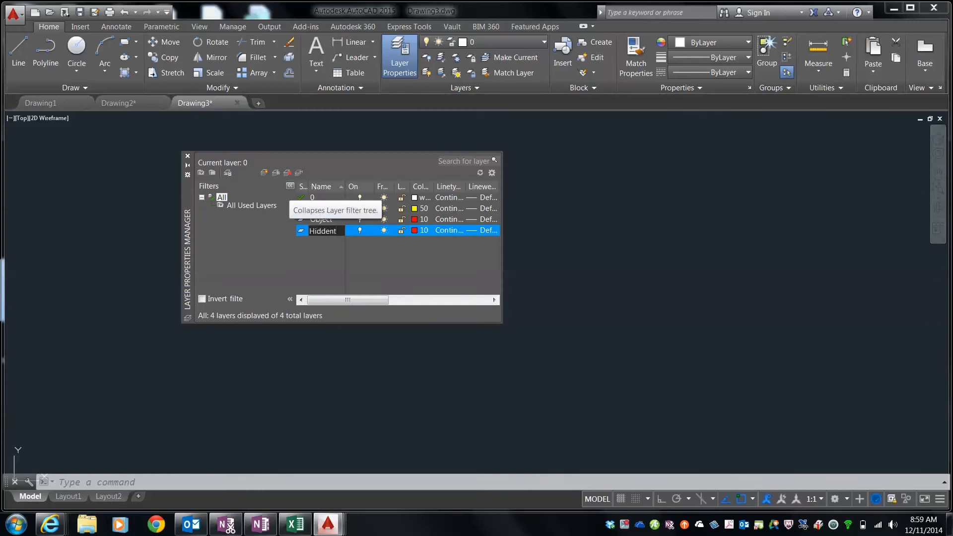
{"action": "type", "text": "en"}
{"action": "key", "text": "Return"}
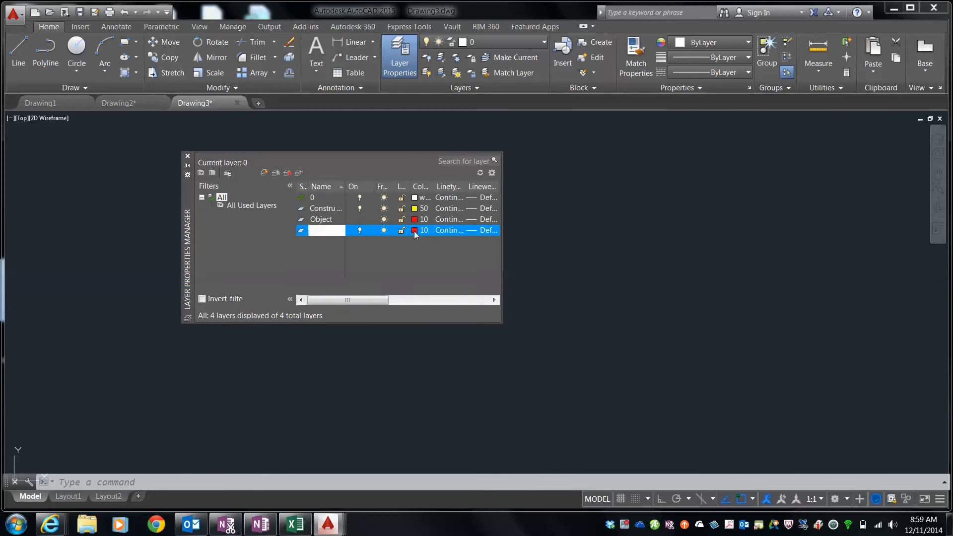
{"action": "left_click", "coordinate": [416, 230]}
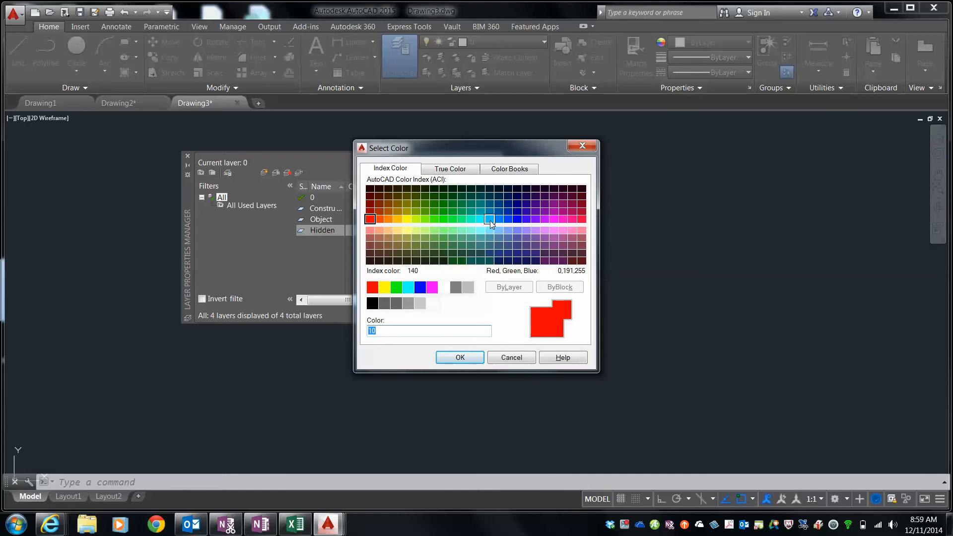
{"action": "left_click", "coordinate": [490, 220]}
{"action": "left_click", "coordinate": [458, 357]}
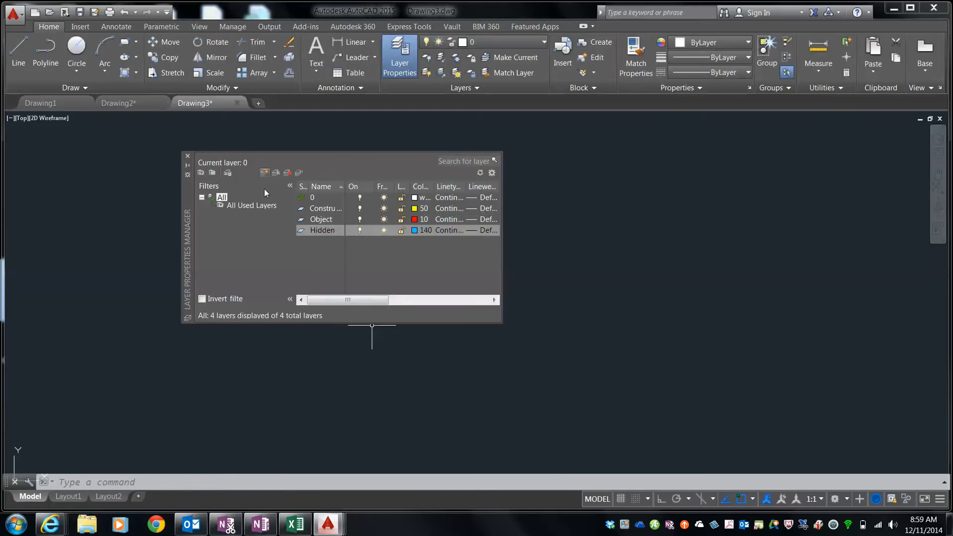
Add a layer named Center and set its color to green, index 100.
{"action": "left_click", "coordinate": [264, 172]}
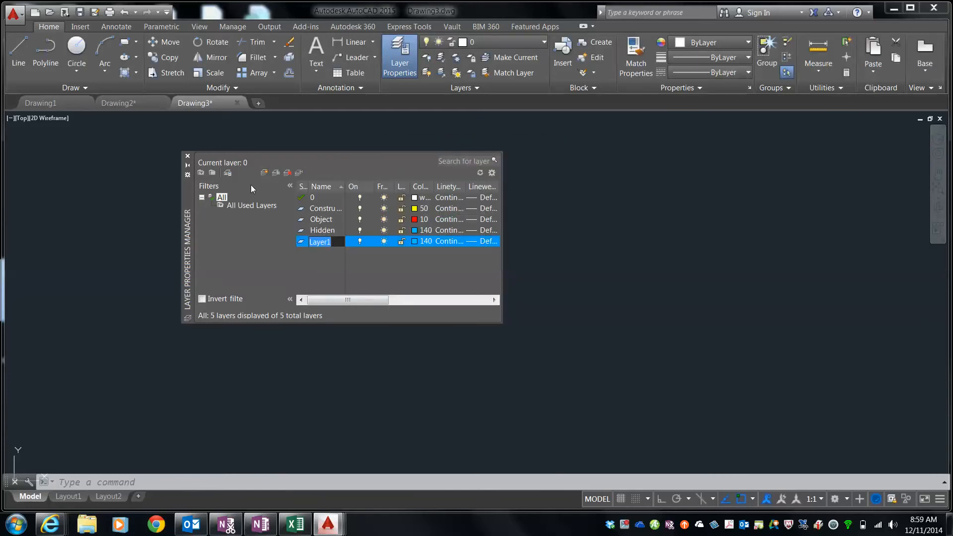
{"action": "type", "text": "Center"}
{"action": "key", "text": "Return"}
{"action": "left_click", "coordinate": [415, 241]}
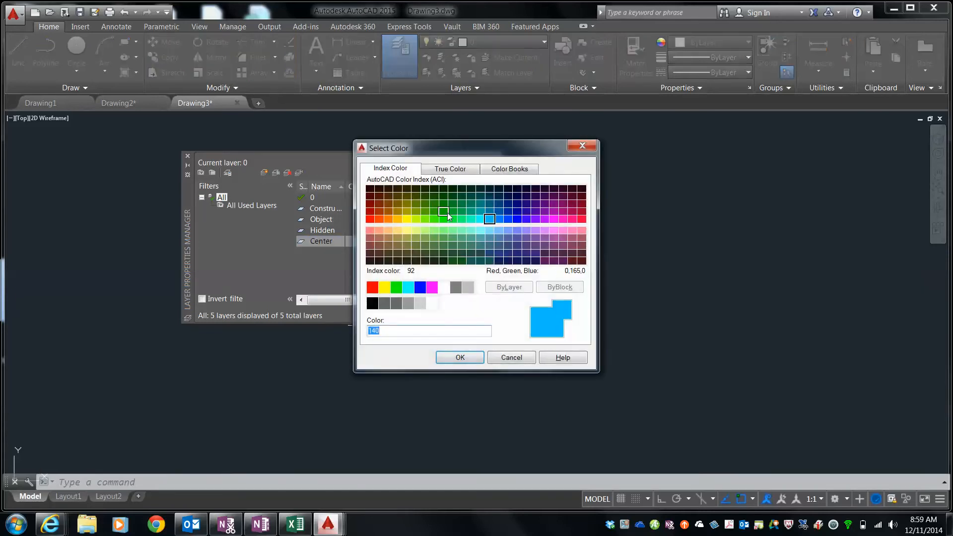
{"action": "left_click", "coordinate": [451, 219]}
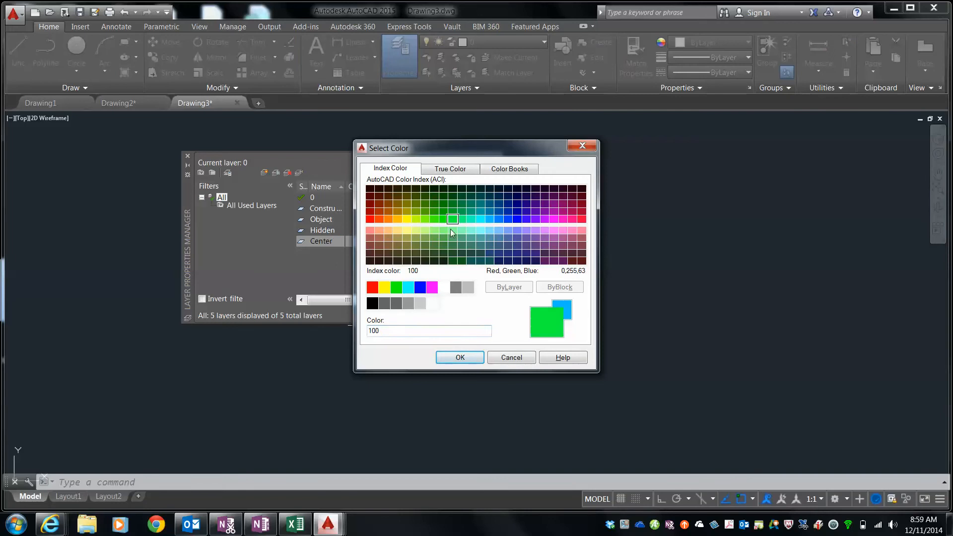
{"action": "left_click", "coordinate": [460, 357]}
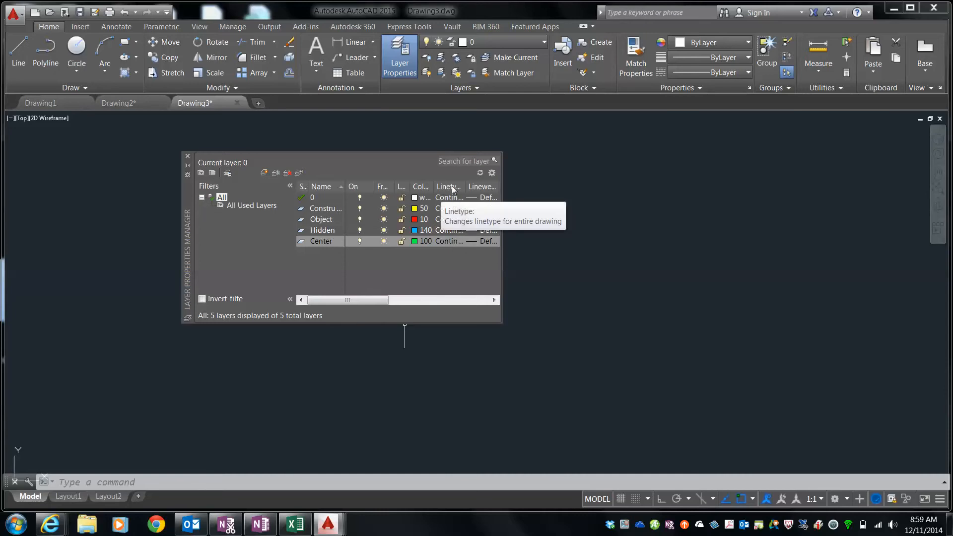
Load the HIDDEN2 linetype from acad.lin and assign it to the Hidden layer.
{"action": "left_click", "coordinate": [439, 231]}
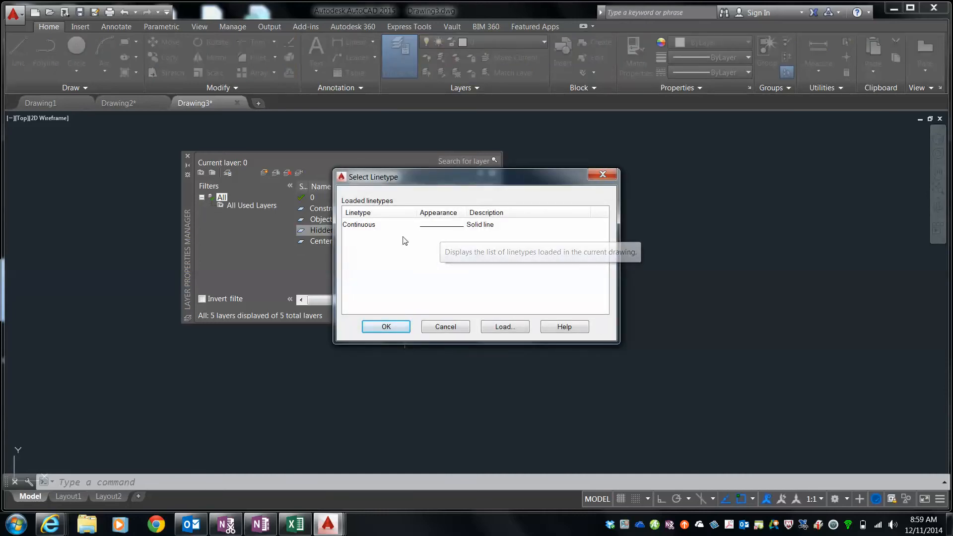
{"action": "left_click", "coordinate": [501, 326]}
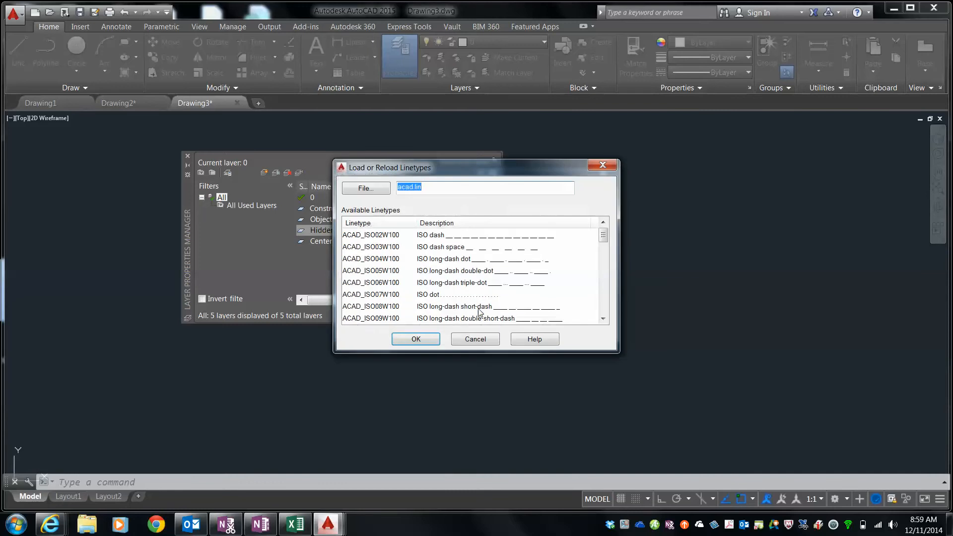
{"action": "left_click", "coordinate": [601, 251]}
{"action": "left_click_drag", "start_coordinate": [600, 254], "coordinate": [595, 298]}
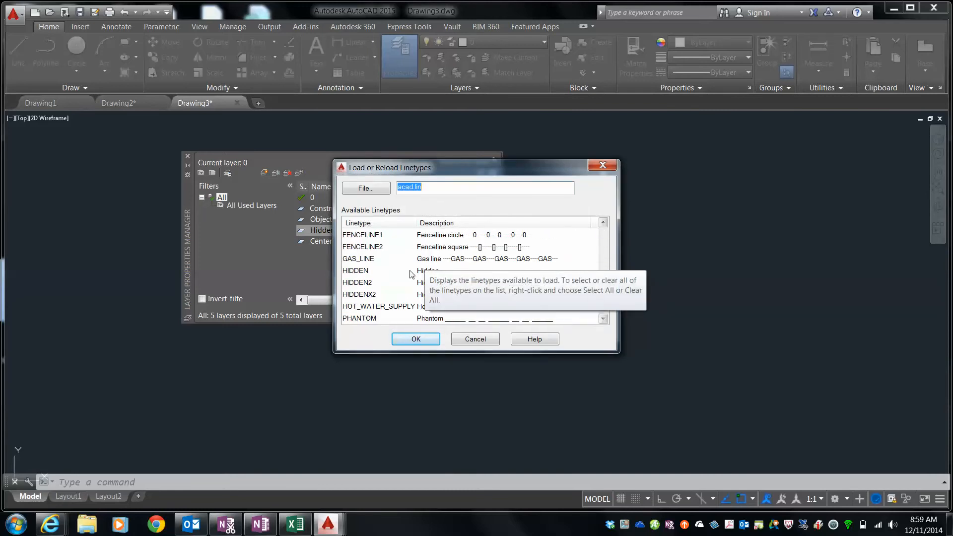
{"action": "left_click", "coordinate": [355, 283]}
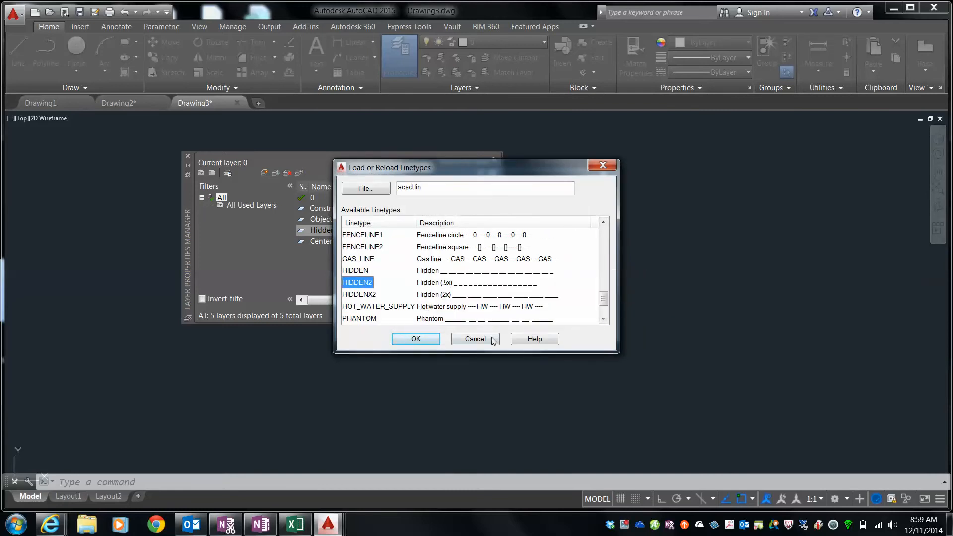
{"action": "left_click", "coordinate": [416, 339]}
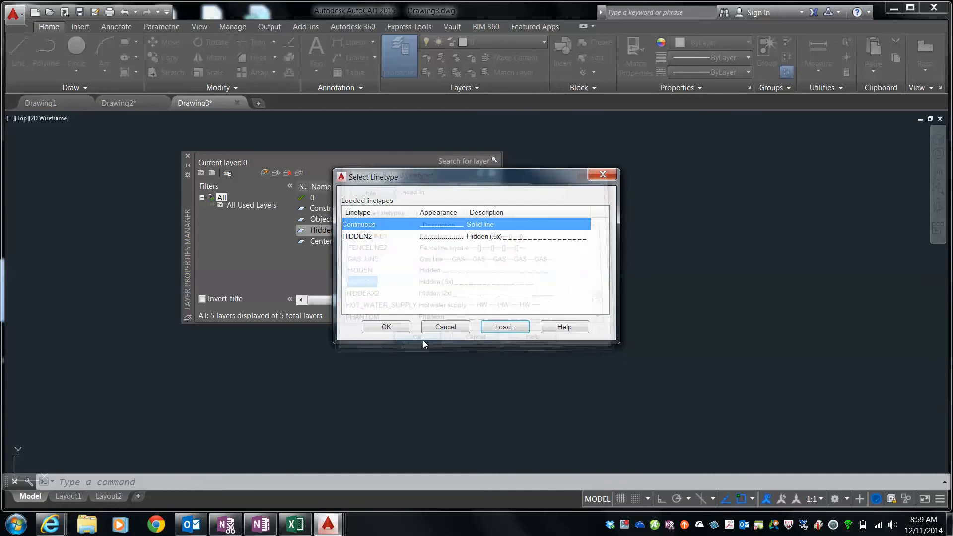
{"action": "left_click", "coordinate": [451, 240]}
{"action": "left_click", "coordinate": [385, 327]}
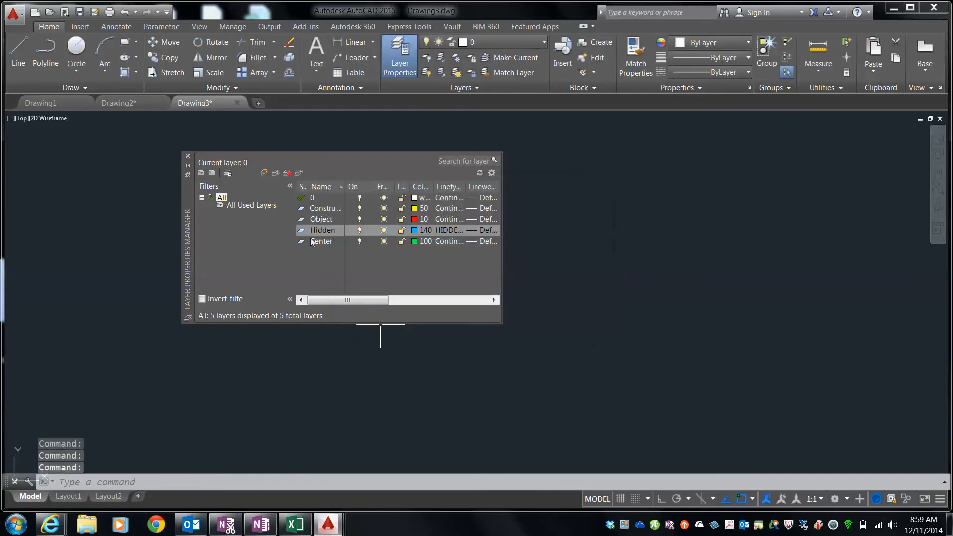
Load the CENTER2 linetype from acad.lin while choosing the linetype for the Center layer.
{"action": "left_click", "coordinate": [451, 242]}
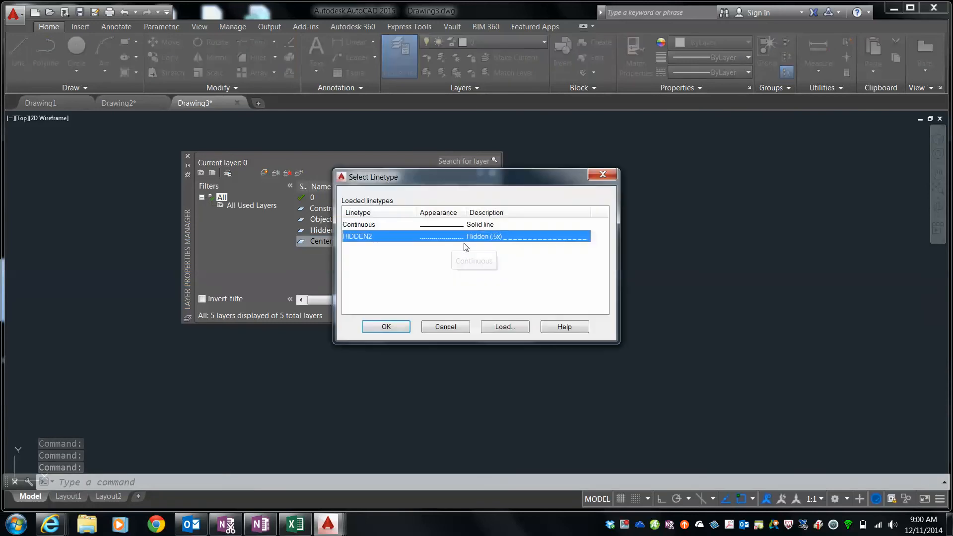
{"action": "left_click", "coordinate": [502, 326]}
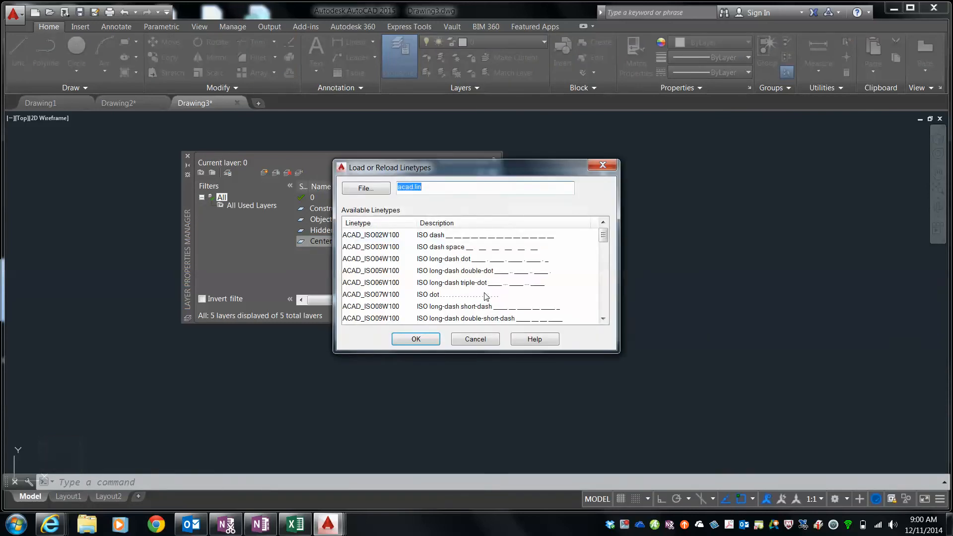
{"action": "scroll", "coordinate": [590, 277], "scroll_direction": "down", "scroll_amount": 6}
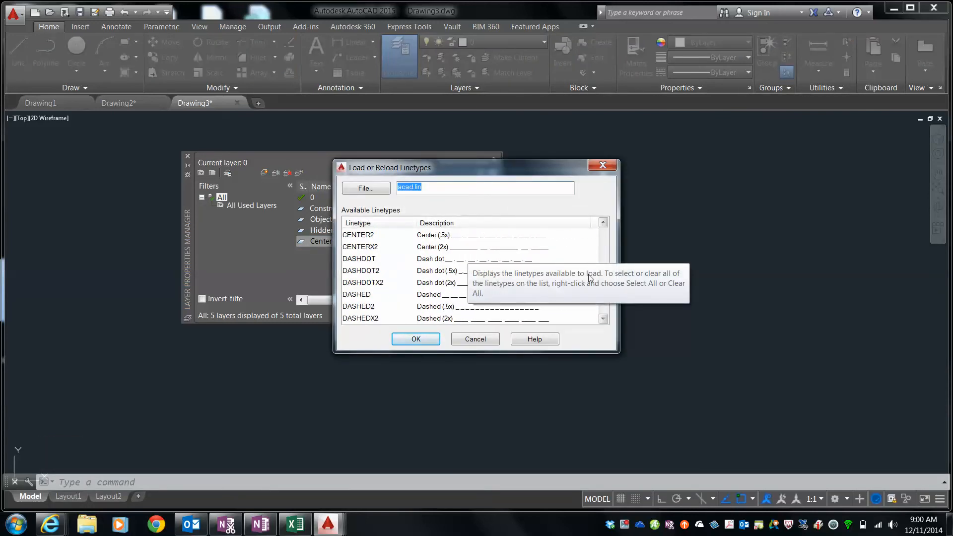
{"action": "left_click", "coordinate": [359, 236]}
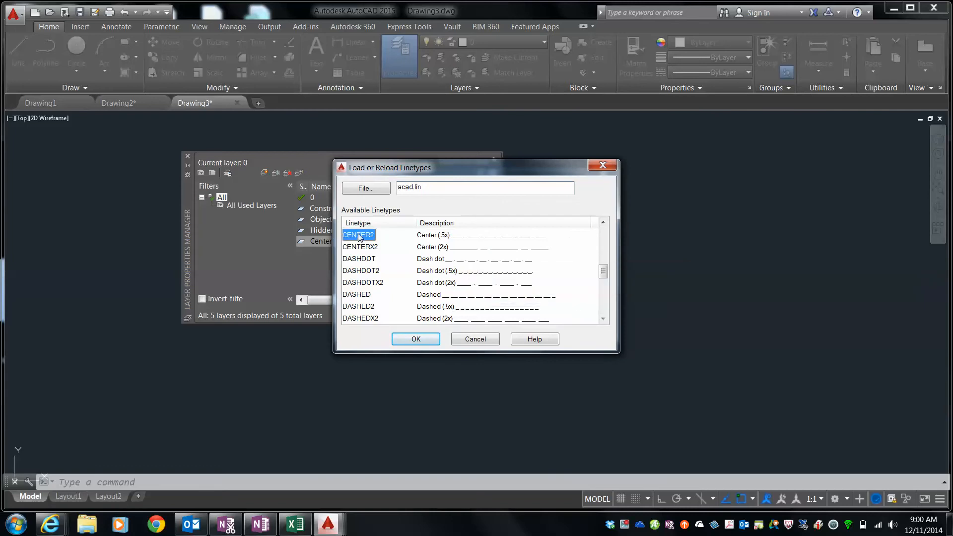
{"action": "left_click", "coordinate": [412, 340]}
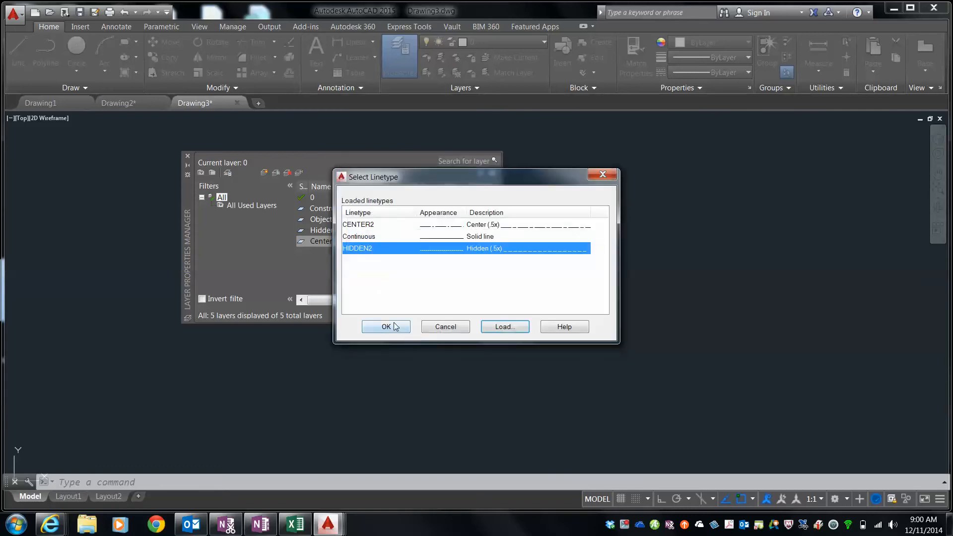
{"action": "left_click", "coordinate": [497, 326]}
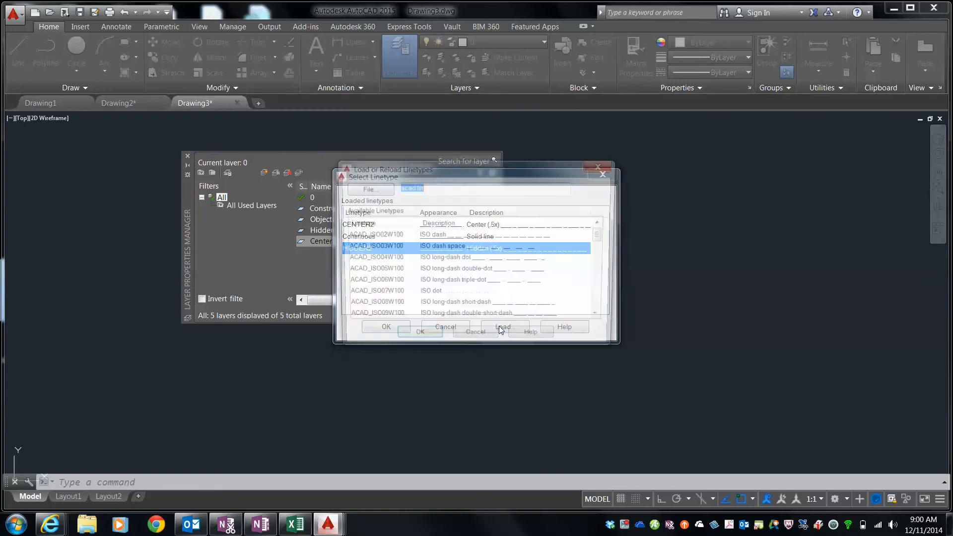
{"action": "left_click", "coordinate": [417, 339]}
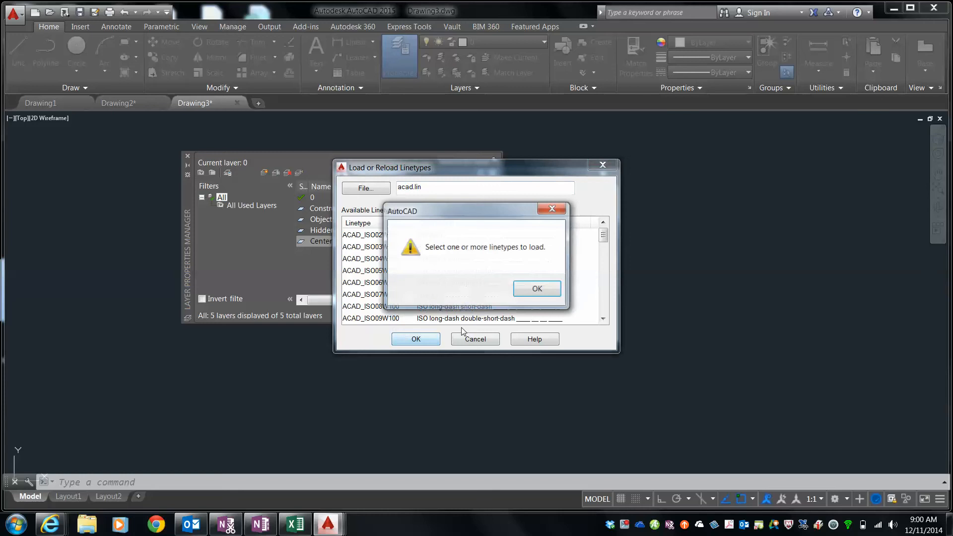
{"action": "left_click", "coordinate": [531, 296]}
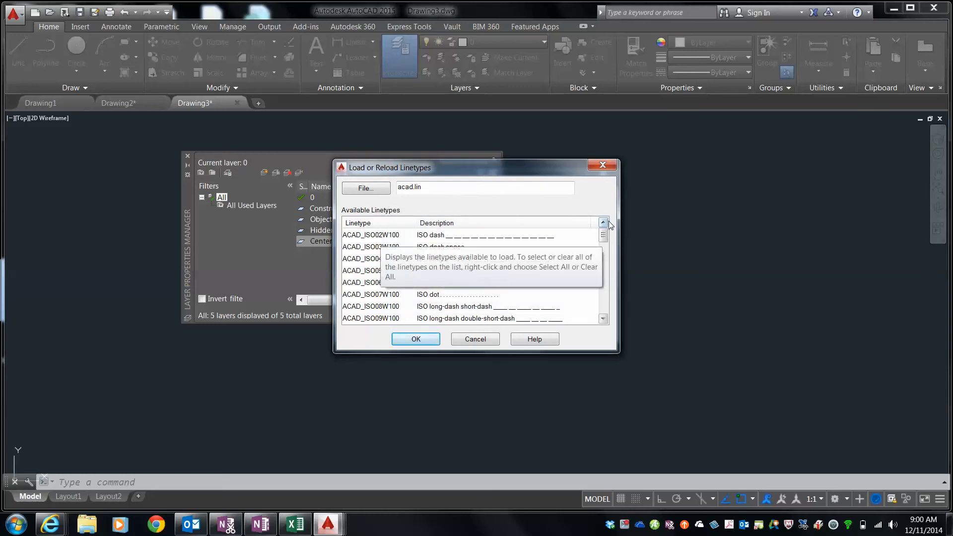
{"action": "left_click_drag", "start_coordinate": [603, 234], "coordinate": [603, 265]}
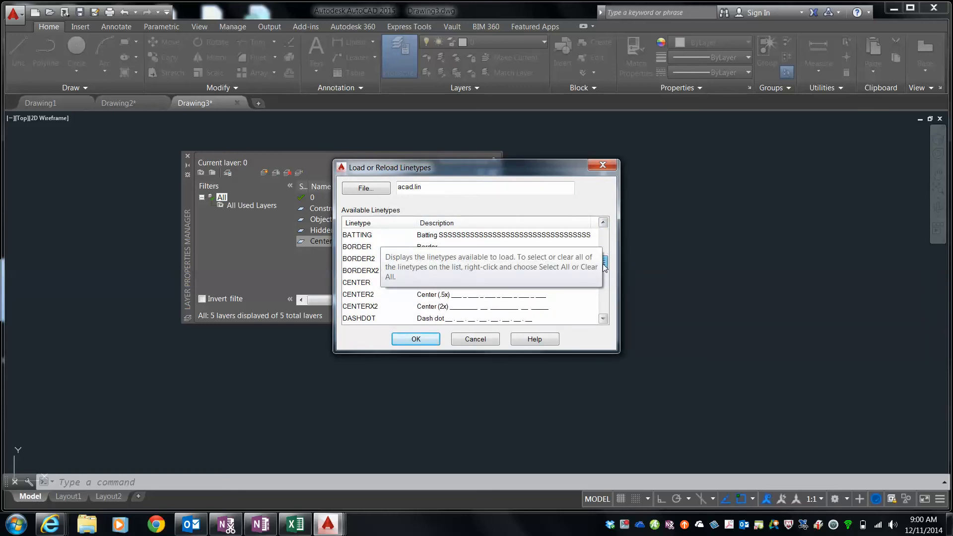
{"action": "left_click", "coordinate": [371, 298]}
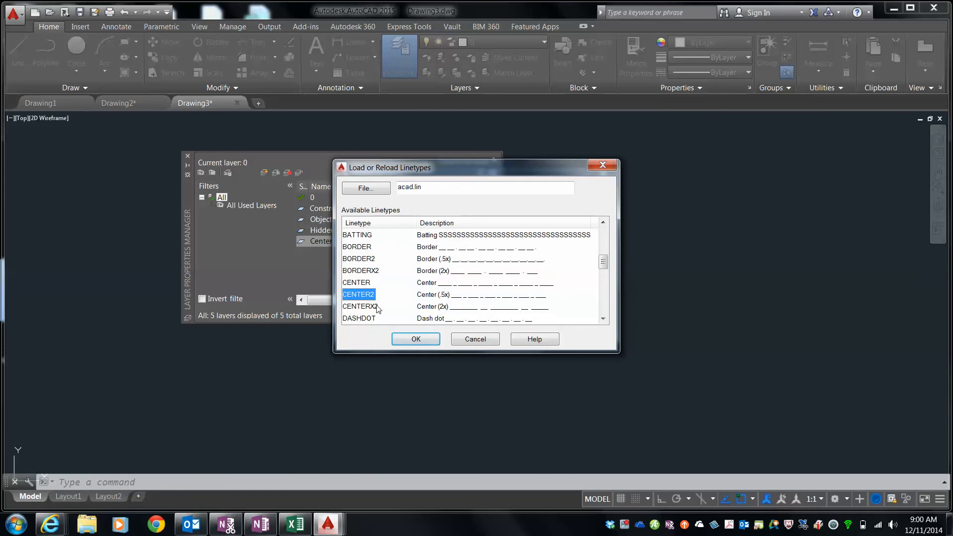
{"action": "left_click", "coordinate": [400, 337]}
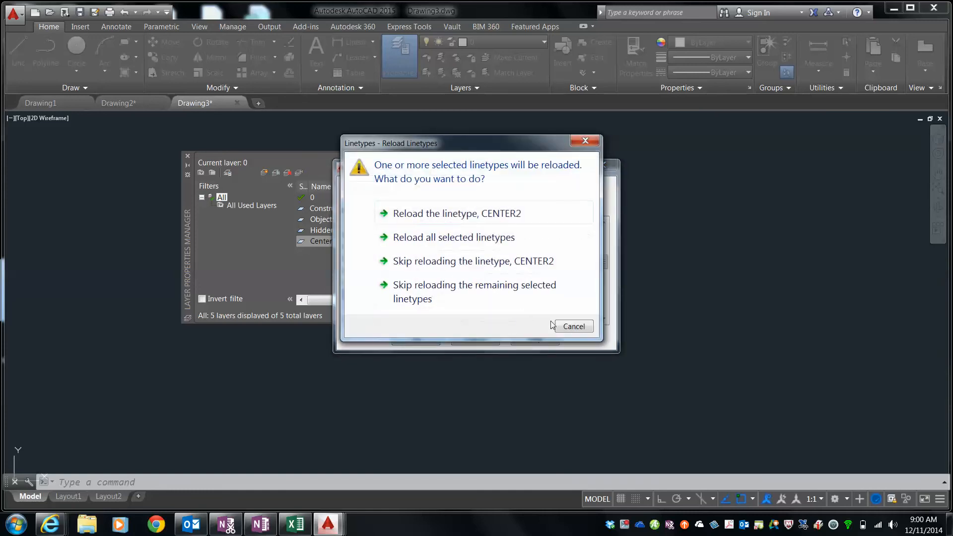
{"action": "left_click", "coordinate": [569, 328]}
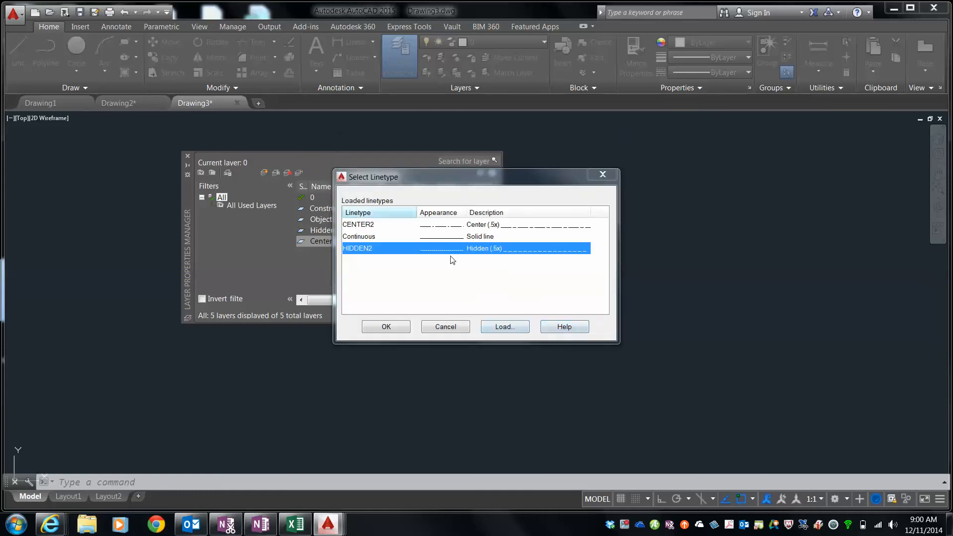
Assign the HIDDEN2 linetype to the Center layer and widen the Freeze and Lock columns of the layer list.
{"action": "left_click", "coordinate": [384, 327]}
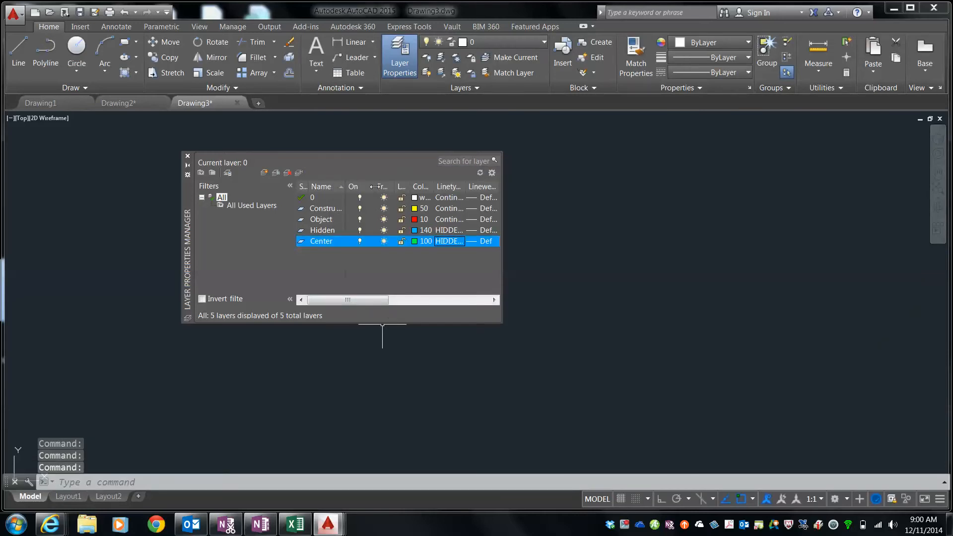
{"action": "mouse_move", "coordinate": [373, 186]}
{"action": "left_mouse_down"}
{"action": "mouse_move", "coordinate": [382, 186]}
{"action": "mouse_move", "coordinate": [373, 187]}
{"action": "left_mouse_up"}
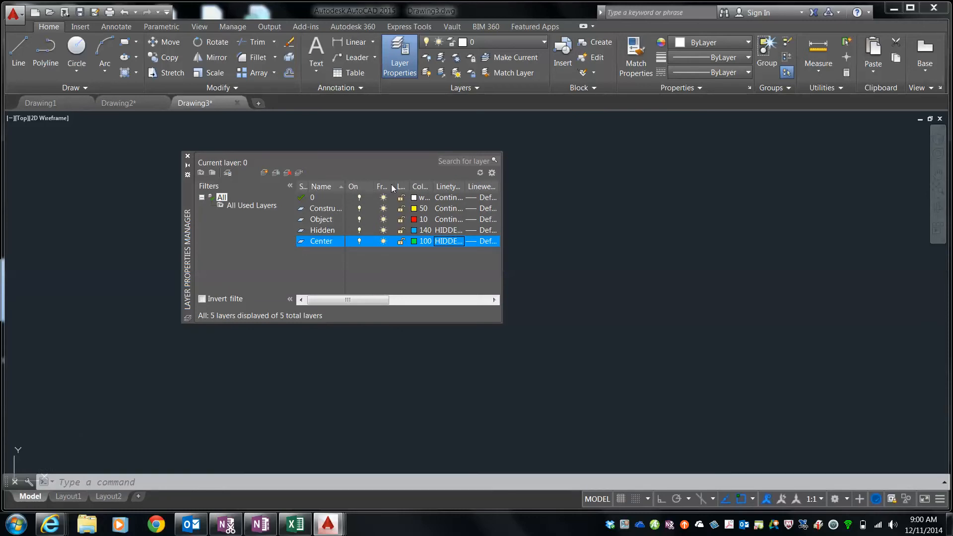
{"action": "mouse_move", "coordinate": [394, 186]}
{"action": "left_mouse_down"}
{"action": "mouse_move", "coordinate": [411, 186]}
{"action": "mouse_move", "coordinate": [399, 186]}
{"action": "left_mouse_up"}
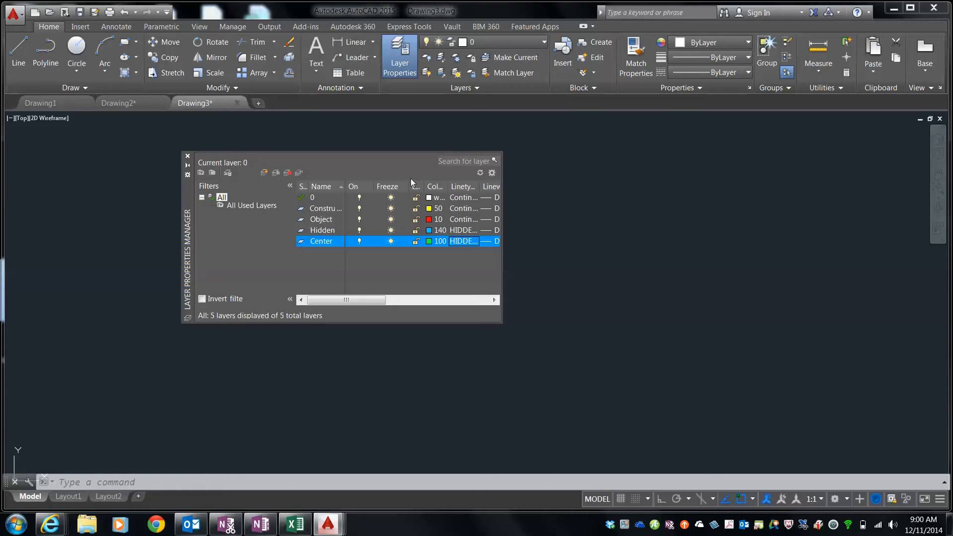
{"action": "left_click_drag", "start_coordinate": [424, 186], "coordinate": [438, 185]}
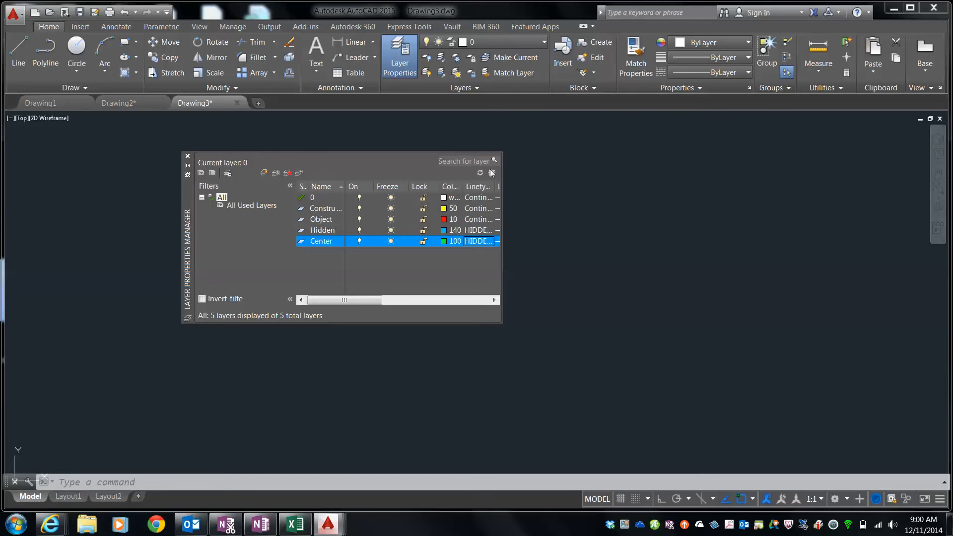
Close the Layer Properties Manager and make Construction the current layer.
{"action": "left_click", "coordinate": [360, 209]}
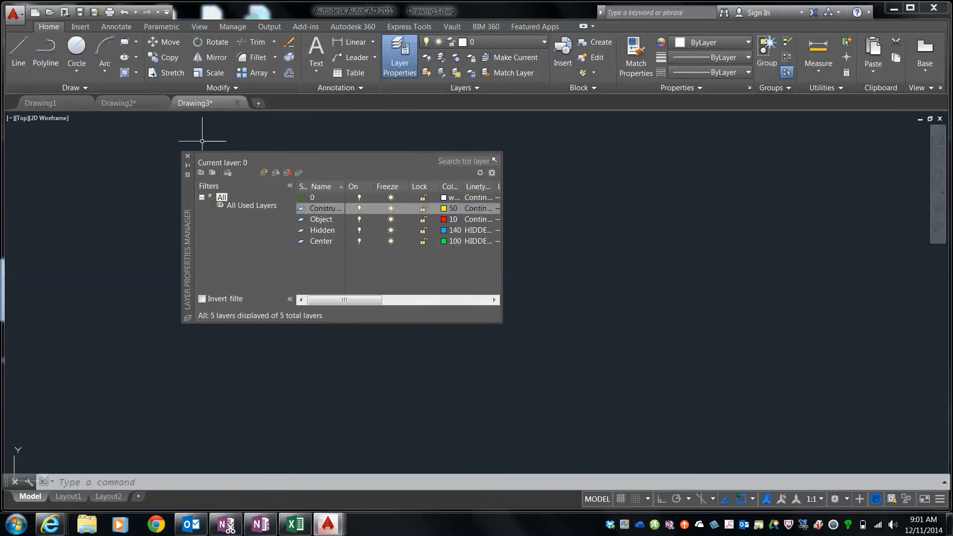
{"action": "left_click", "coordinate": [188, 157]}
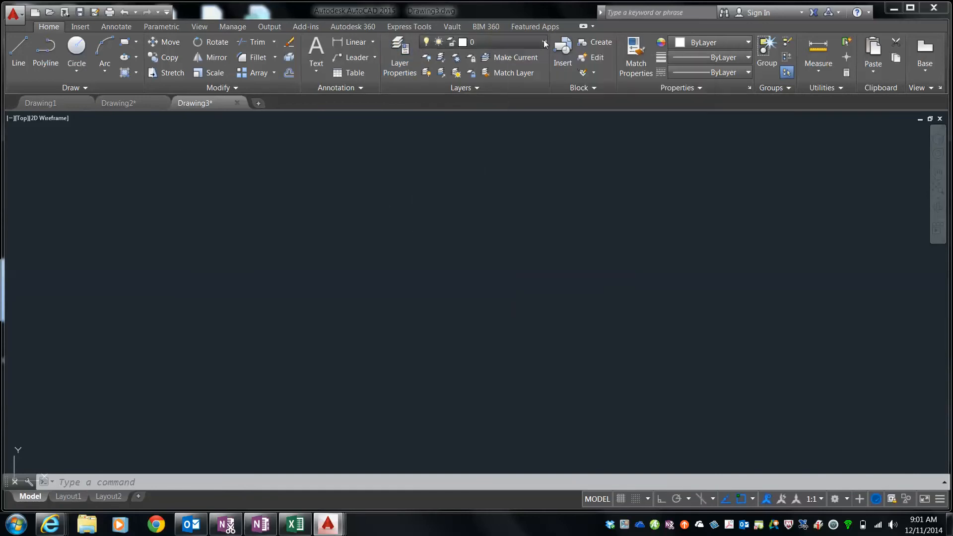
{"action": "left_click", "coordinate": [526, 42]}
{"action": "left_click", "coordinate": [519, 73]}
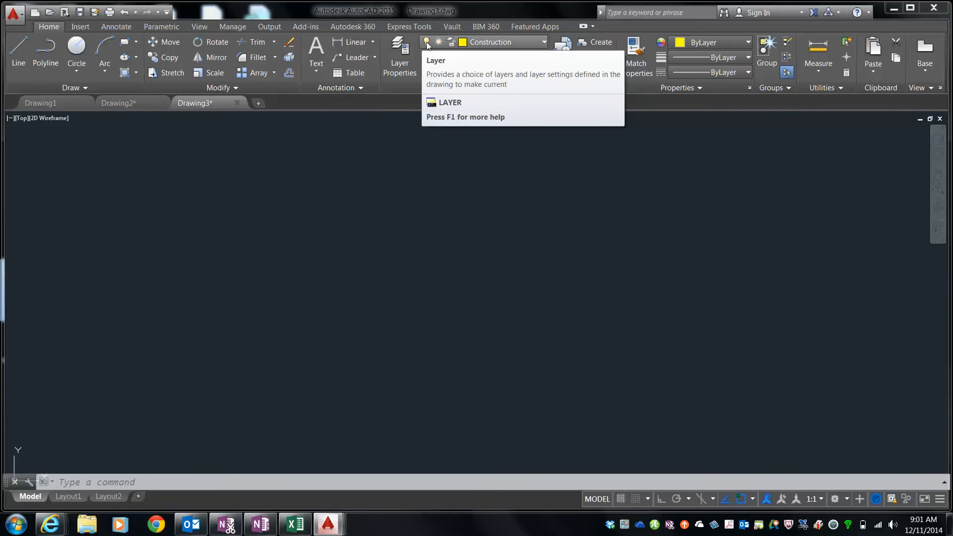
{"action": "left_click", "coordinate": [426, 43]}
{"action": "left_click", "coordinate": [427, 43]}
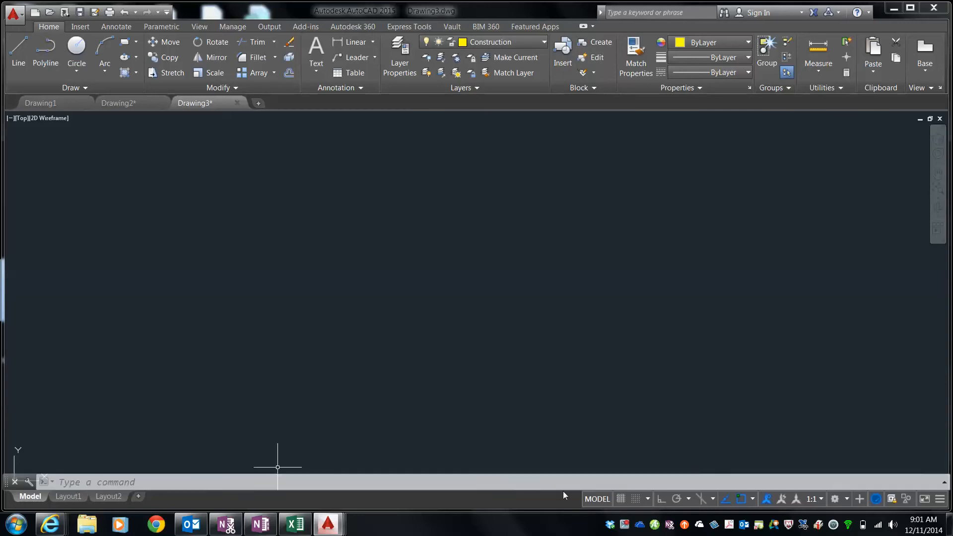
Turn on the grid and snap, and draw a vertical construction line about 1 unit to the right of the origin.
{"action": "left_click", "coordinate": [624, 498]}
{"action": "left_click", "coordinate": [633, 498]}
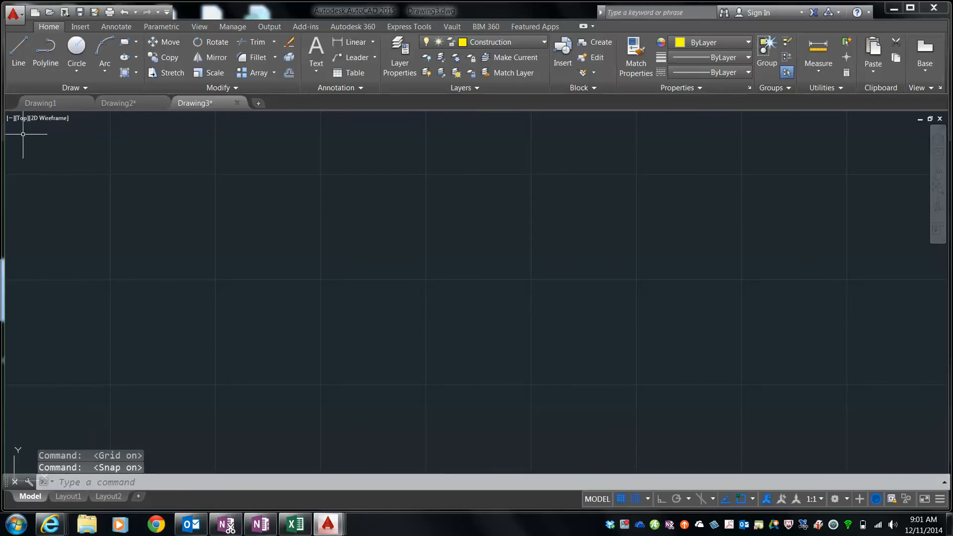
{"action": "left_click", "coordinate": [86, 88]}
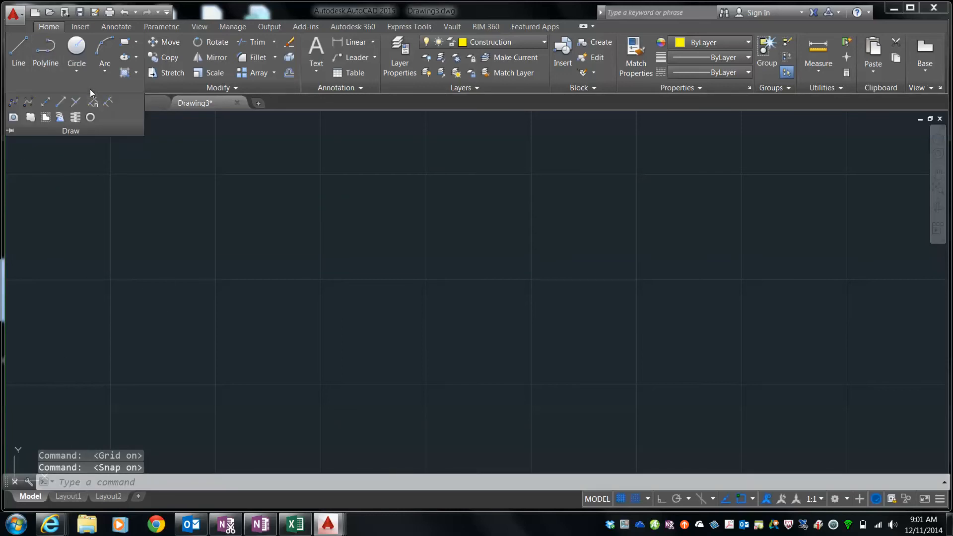
{"action": "left_click", "coordinate": [44, 103]}
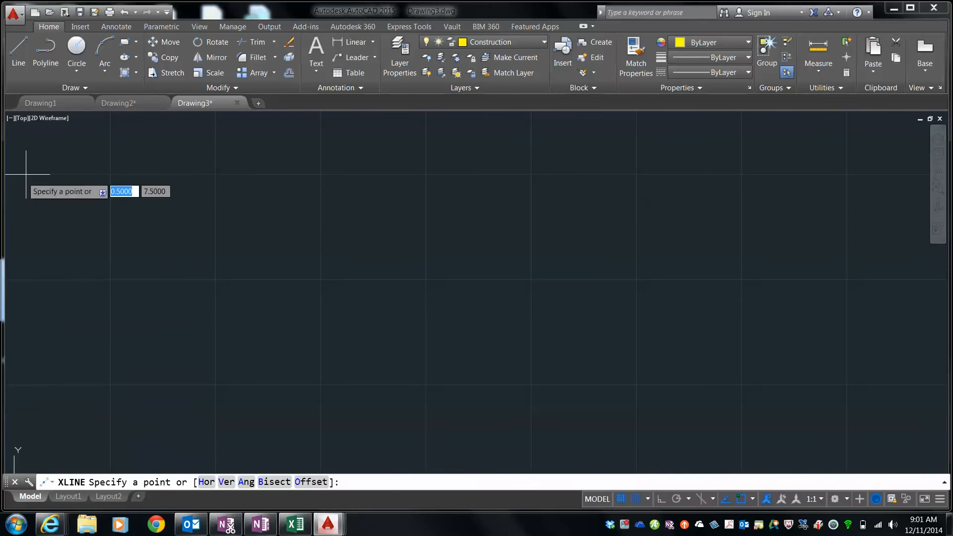
{"action": "left_click", "coordinate": [47, 427]}
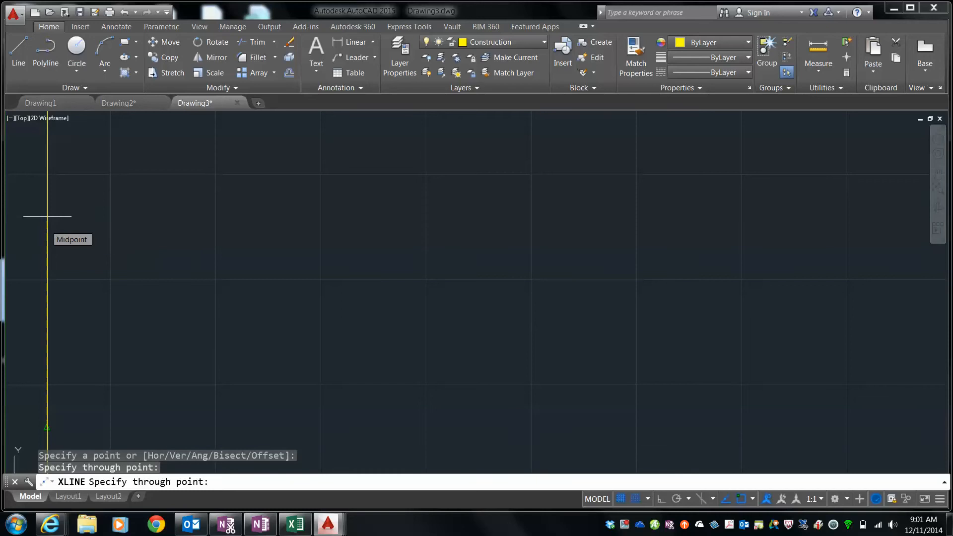
{"action": "left_click", "coordinate": [47, 216]}
{"action": "key", "text": "Return"}
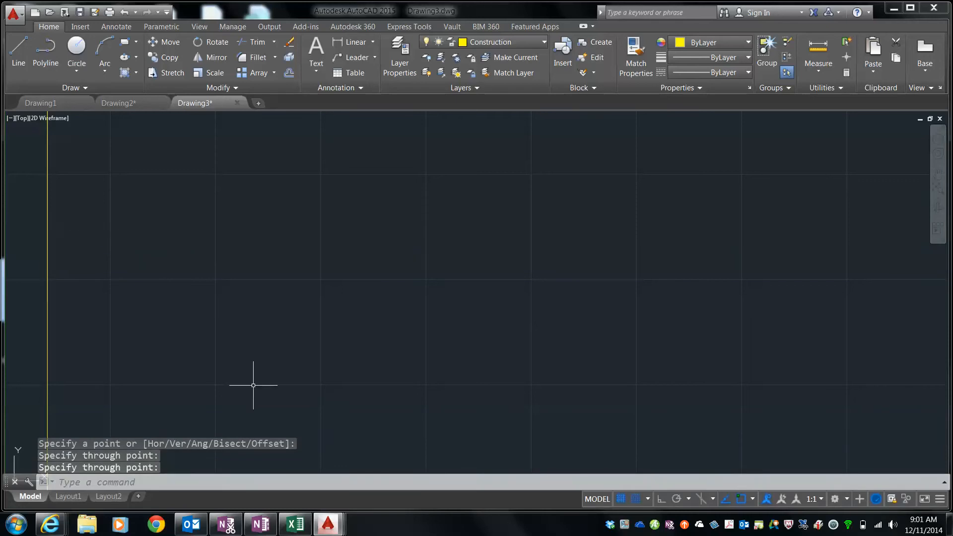
Draw a horizontal construction line along the lowest major grid line, crossing the vertical construction line.
{"action": "right_click", "coordinate": [90, 235]}
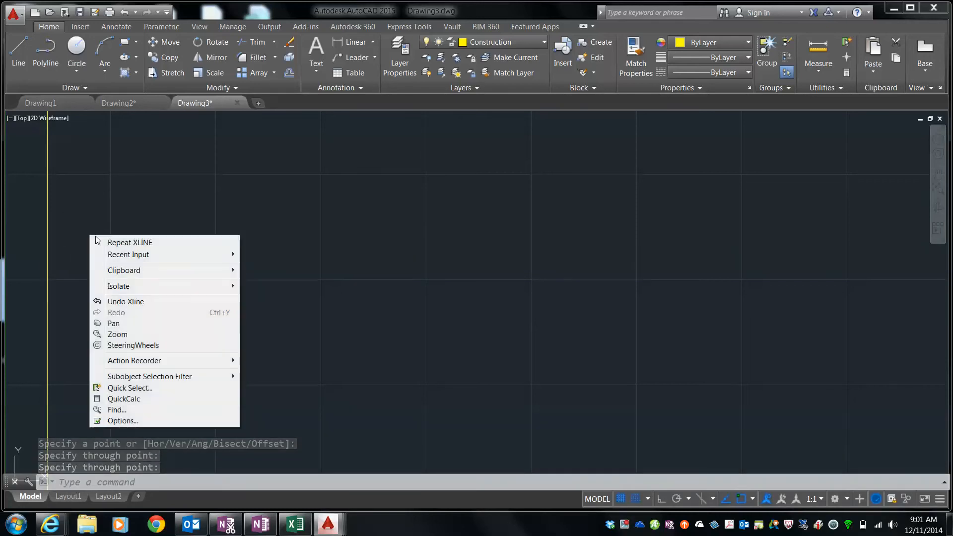
{"action": "left_click", "coordinate": [126, 242]}
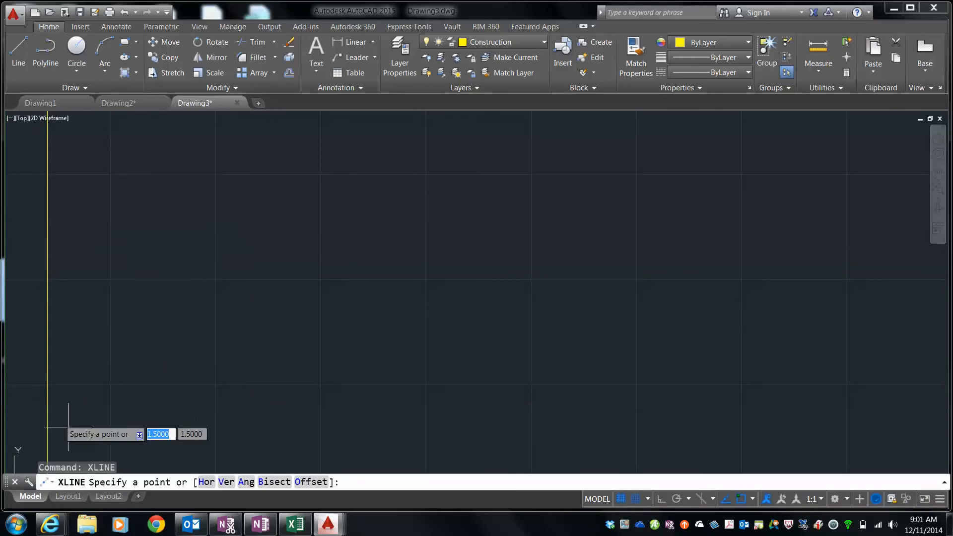
{"action": "left_click", "coordinate": [26, 384]}
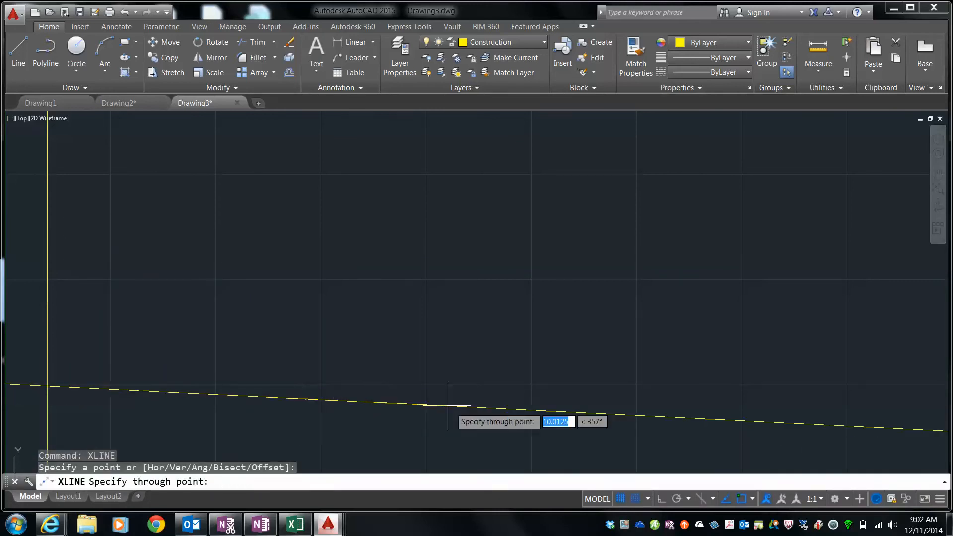
{"action": "left_click", "coordinate": [531, 384]}
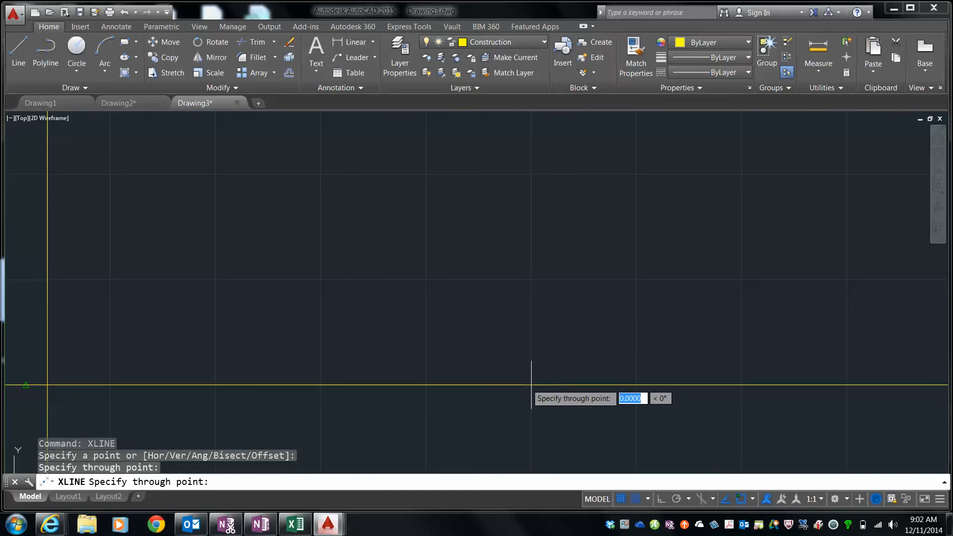
{"action": "key", "text": "Return"}
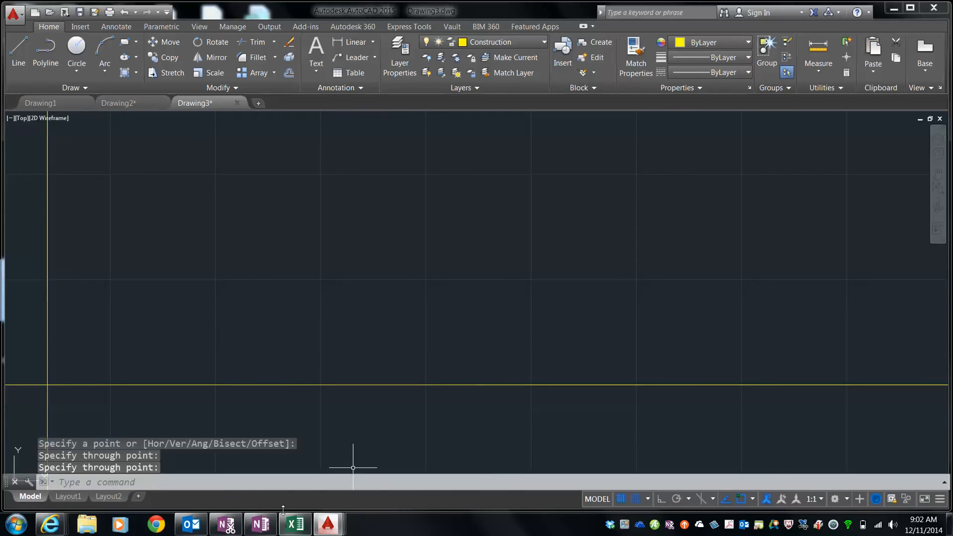
Switch to OneNote to examine the dimensions of the Week 13 practice shape, and return to the AutoCAD drawing.
{"action": "left_click", "coordinate": [256, 530]}
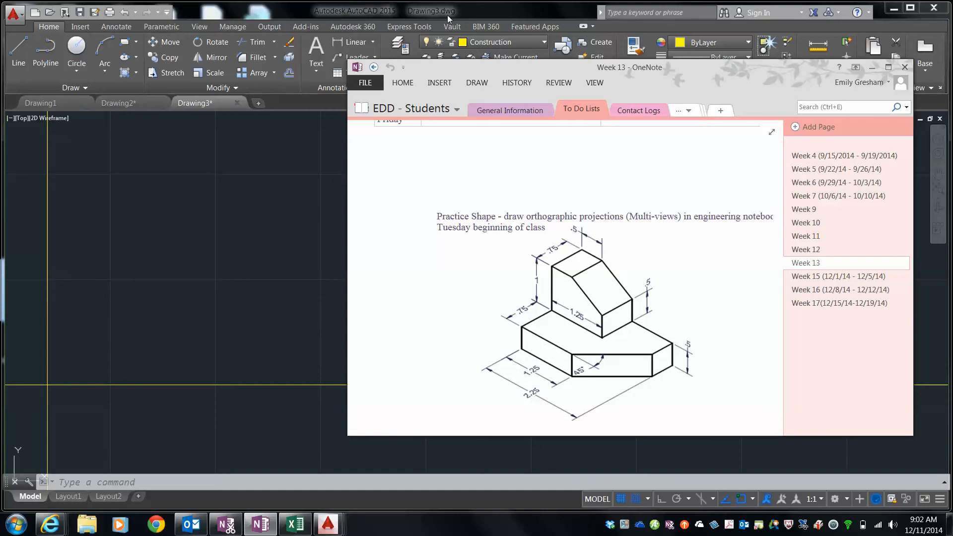
{"action": "left_click", "coordinate": [499, 12]}
{"action": "right_click", "coordinate": [153, 241]}
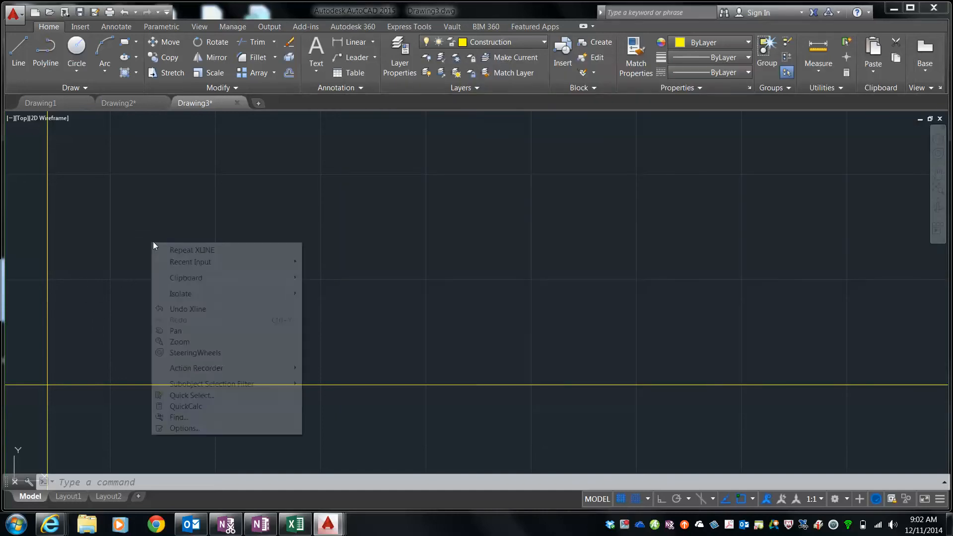
{"action": "left_click", "coordinate": [219, 251]}
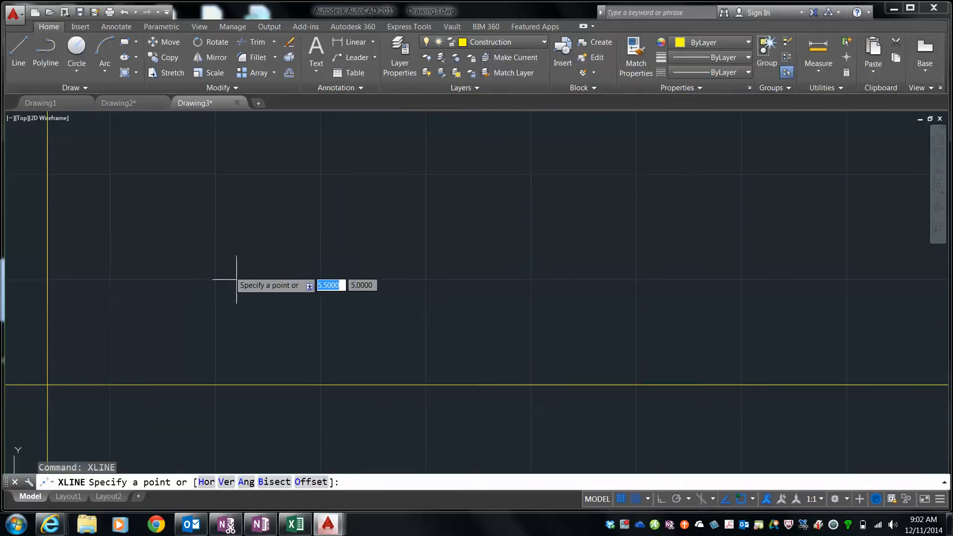
{"action": "key", "text": "Escape"}
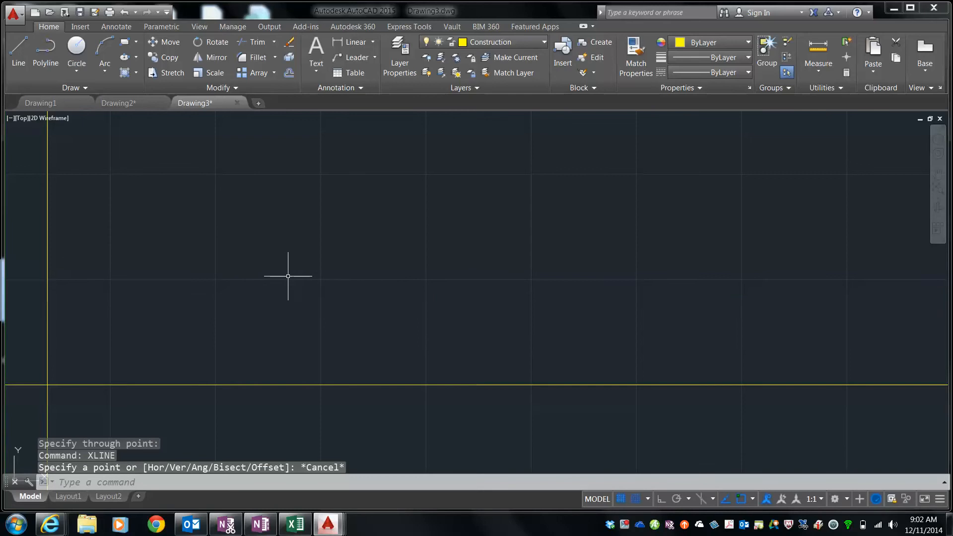
Offset the vertical construction line 2.25 units to the right for the width of the front view.
{"action": "type", "text": "of"}
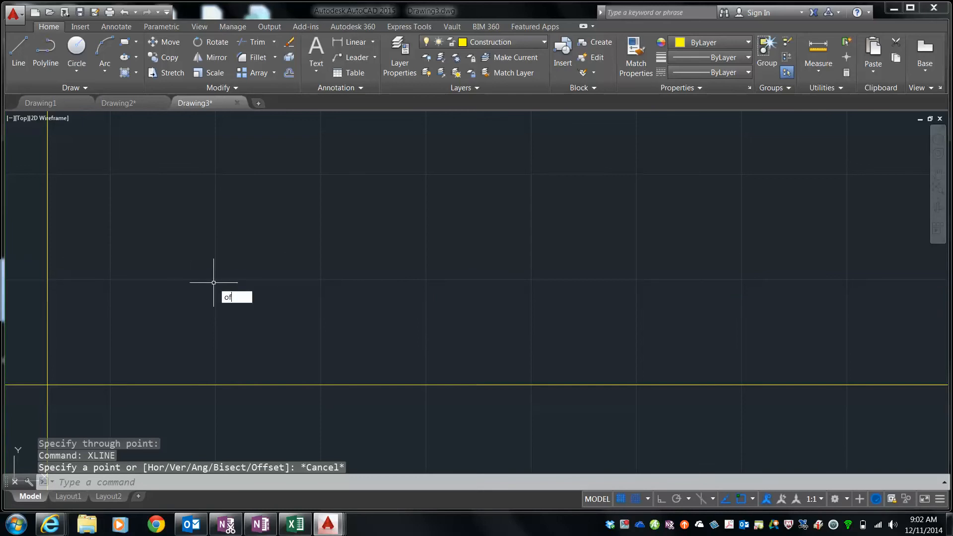
{"action": "key", "text": "Return"}
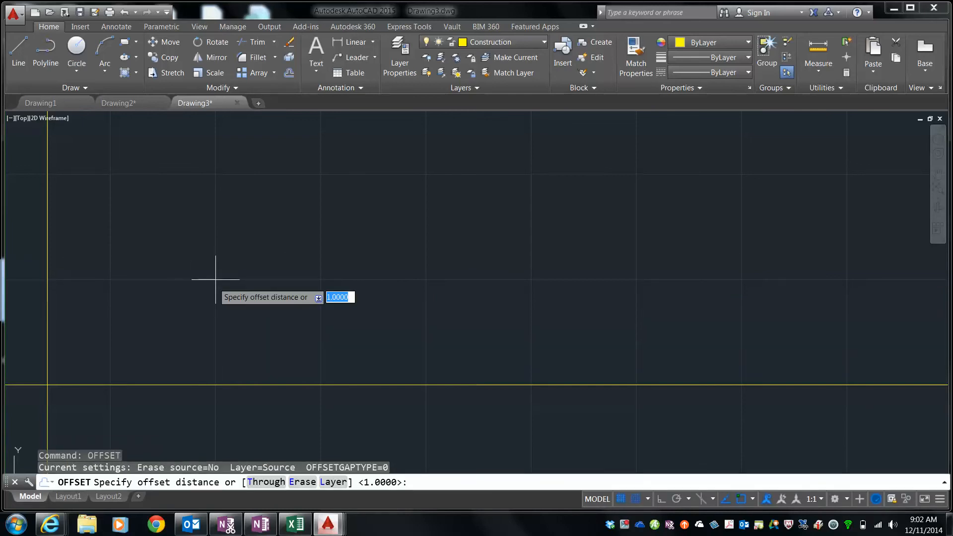
{"action": "type", "text": "2.25"}
{"action": "key", "text": "Return"}
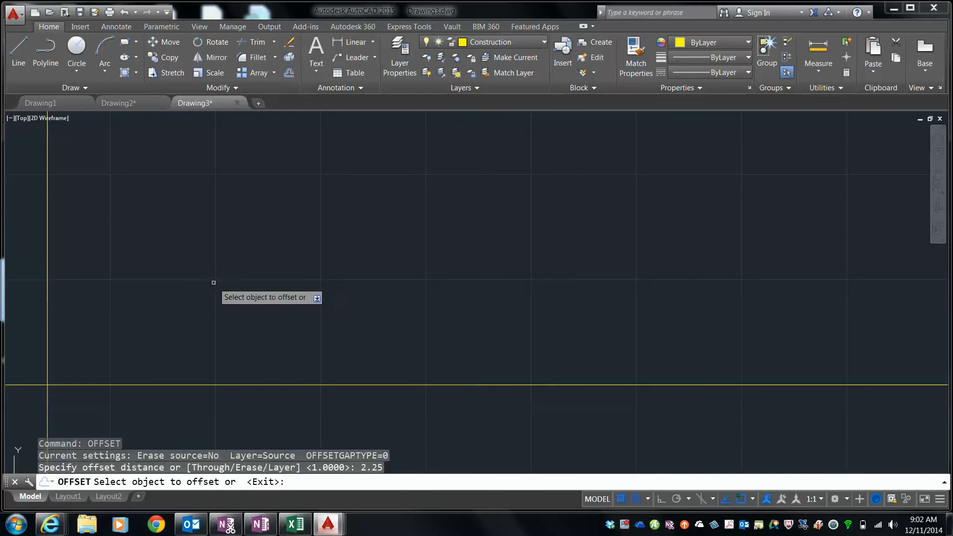
{"action": "left_click", "coordinate": [46, 265]}
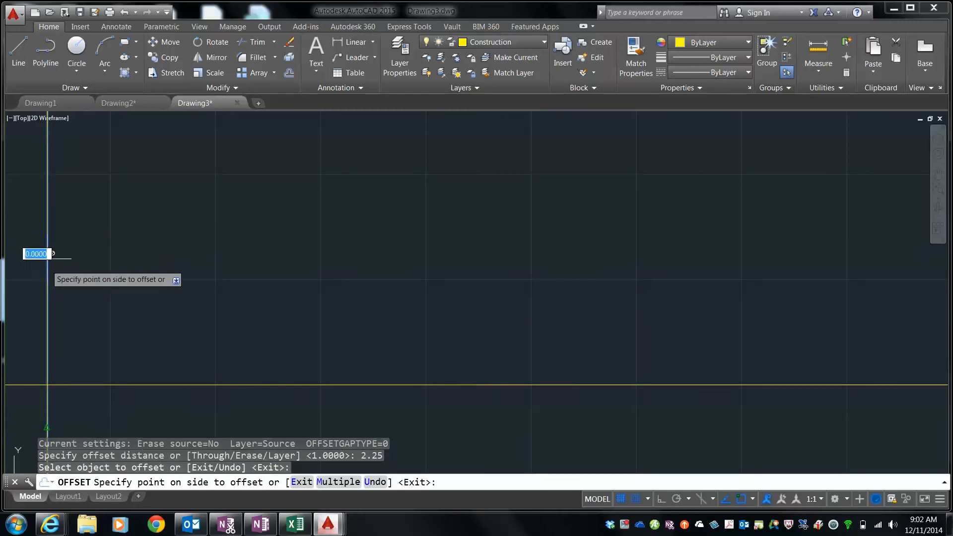
{"action": "left_click", "coordinate": [152, 279]}
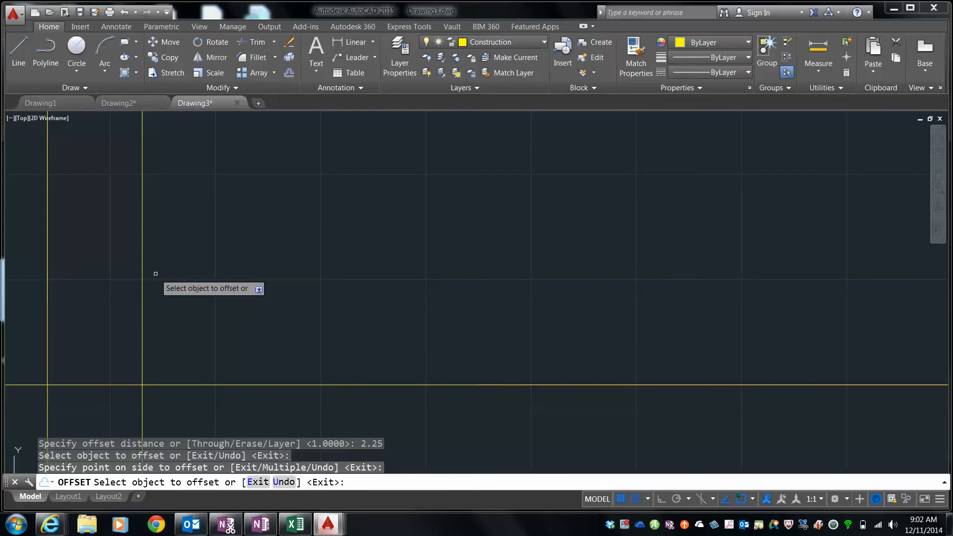
{"action": "right_click", "coordinate": [156, 271]}
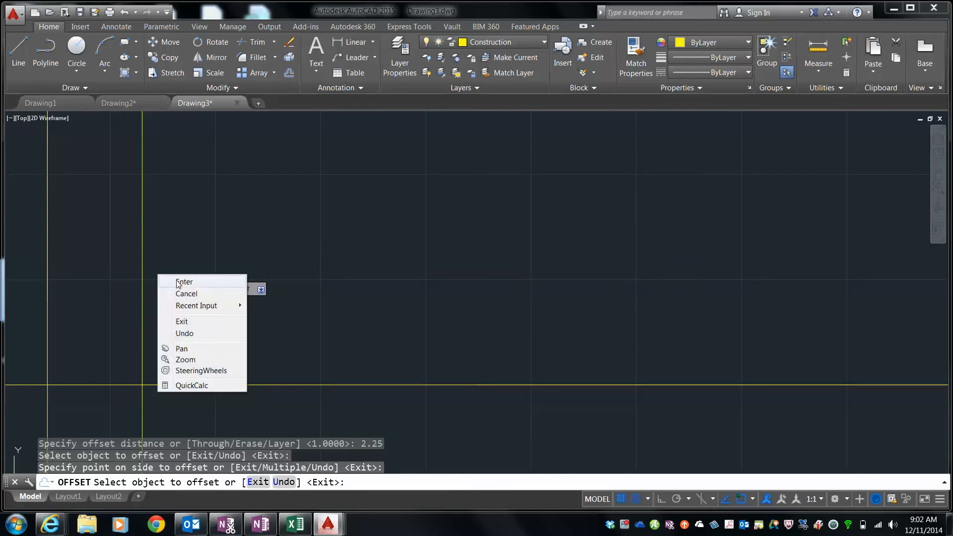
{"action": "left_click", "coordinate": [176, 277]}
Offset the second vertical construction line 1 unit to the right to set the spacing between views.
{"action": "right_click", "coordinate": [186, 248]}
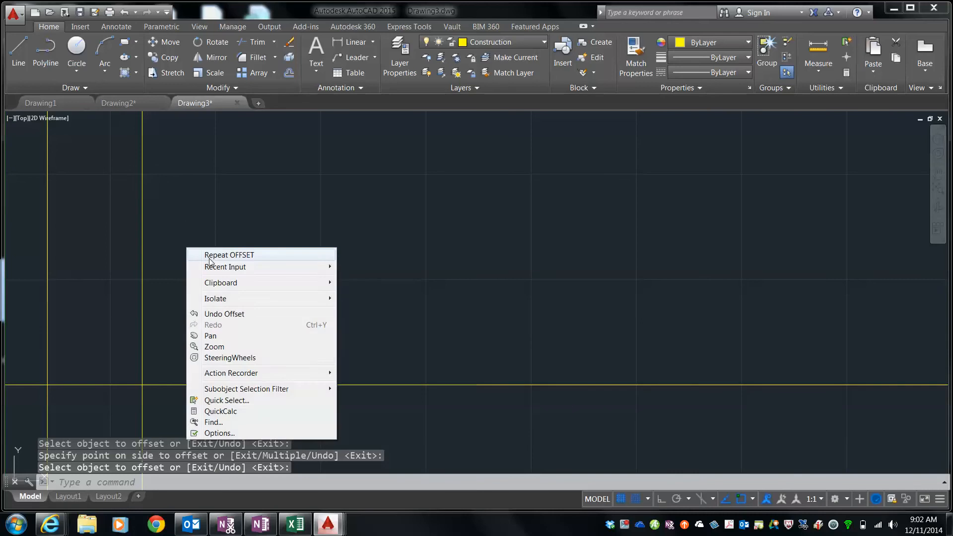
{"action": "left_click", "coordinate": [210, 252]}
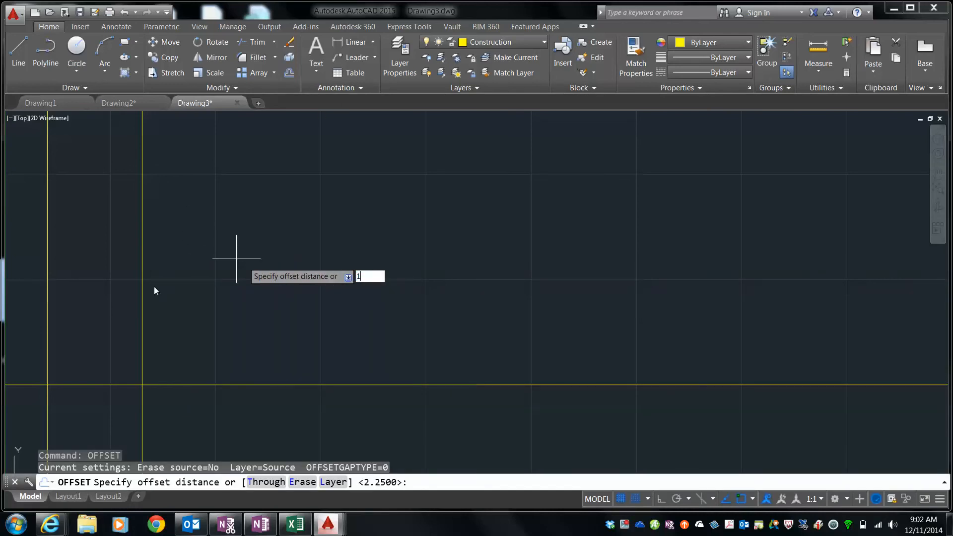
{"action": "type", "text": "1"}
{"action": "key", "text": "Return"}
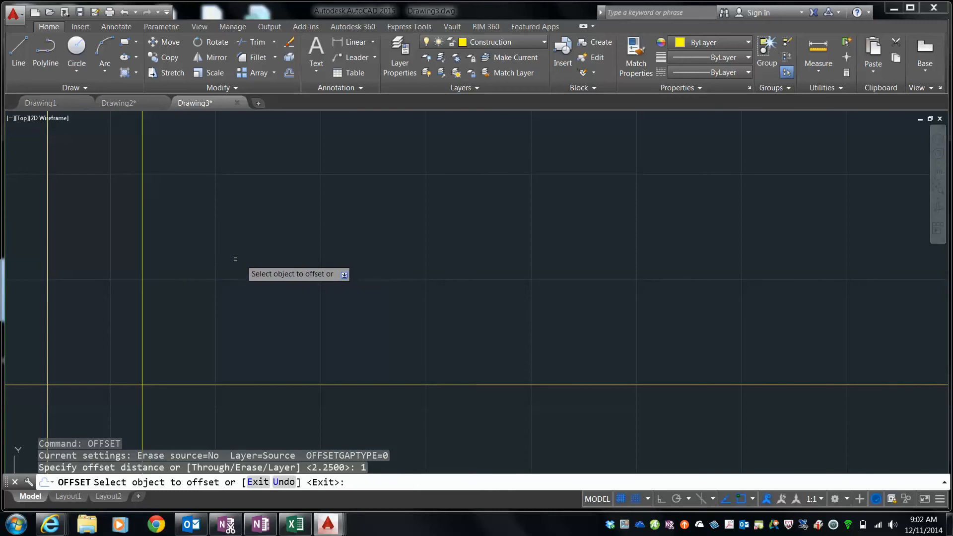
{"action": "left_click", "coordinate": [143, 298]}
{"action": "left_click", "coordinate": [236, 300]}
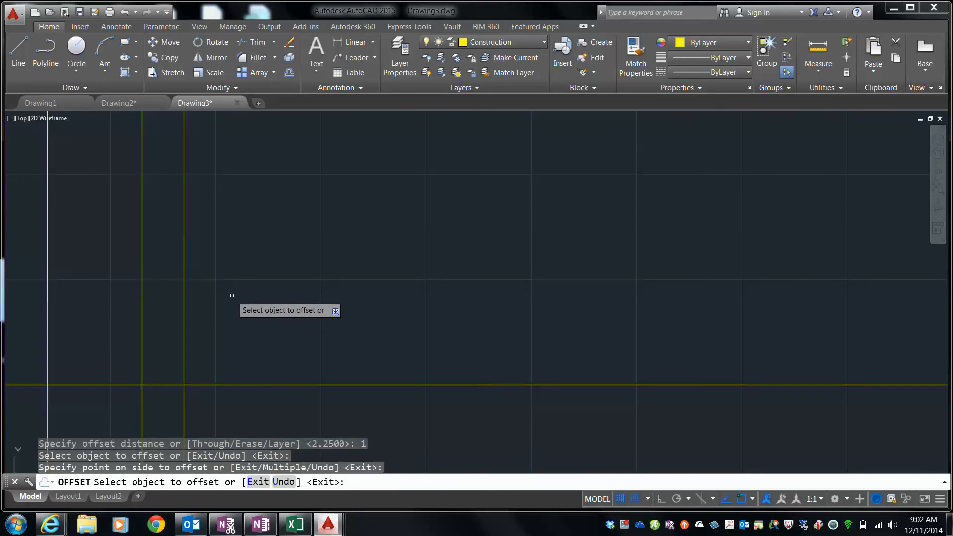
{"action": "right_click", "coordinate": [231, 297]}
{"action": "left_click", "coordinate": [259, 303]}
Check the practice shape's depth dimensions in OneNote, and offset the rightmost vertical construction line 1.5 units to the right in AutoCAD.
{"action": "right_click", "coordinate": [260, 305]}
{"action": "left_click", "coordinate": [278, 312]}
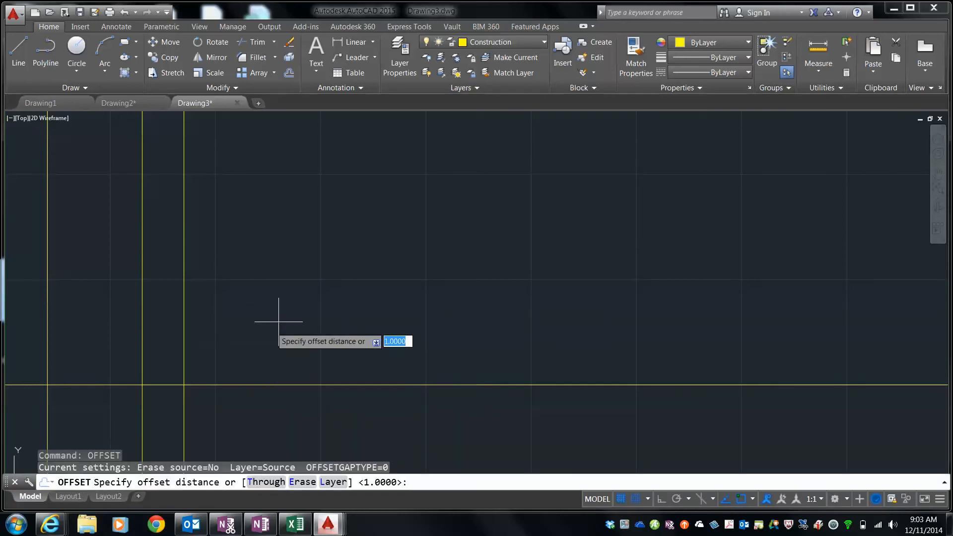
{"action": "left_click", "coordinate": [259, 525]}
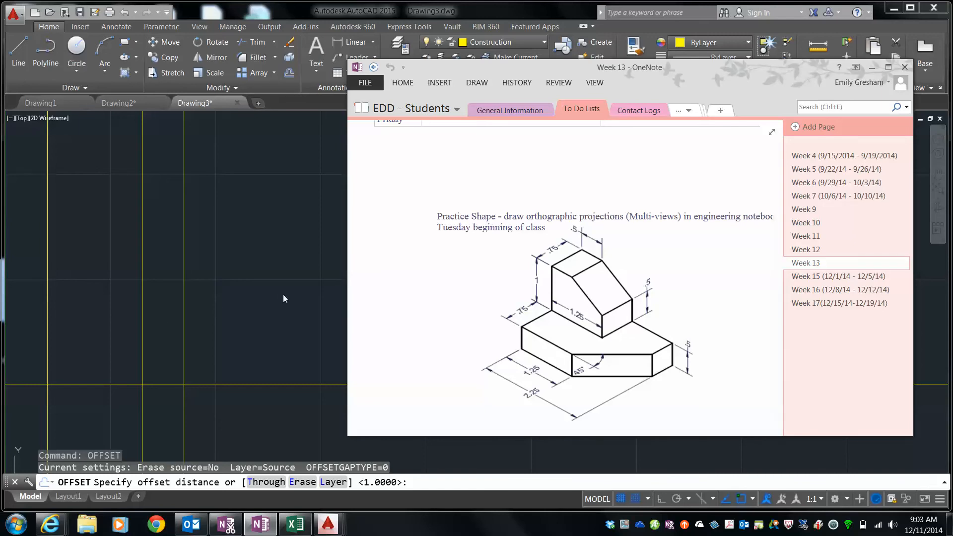
{"action": "left_click", "coordinate": [342, 10]}
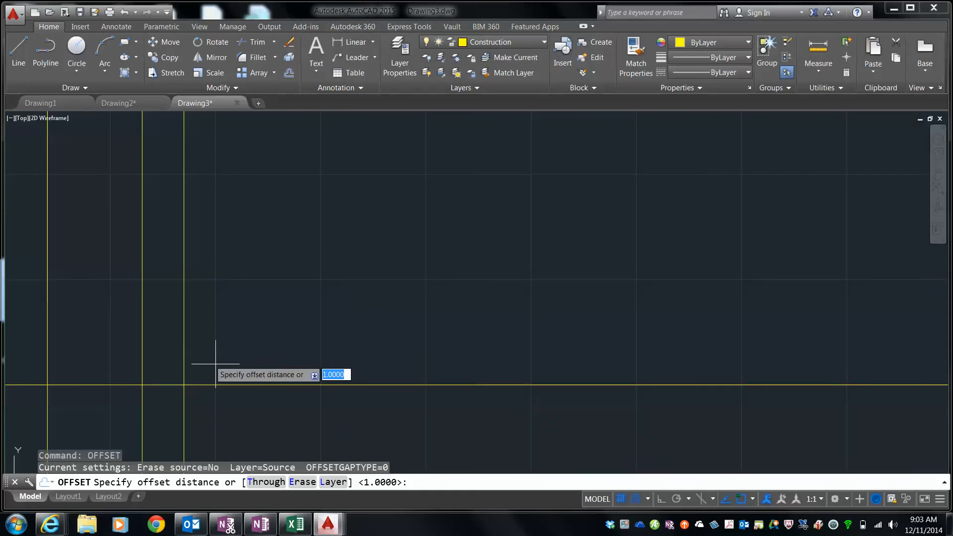
{"action": "key", "text": "Return"}
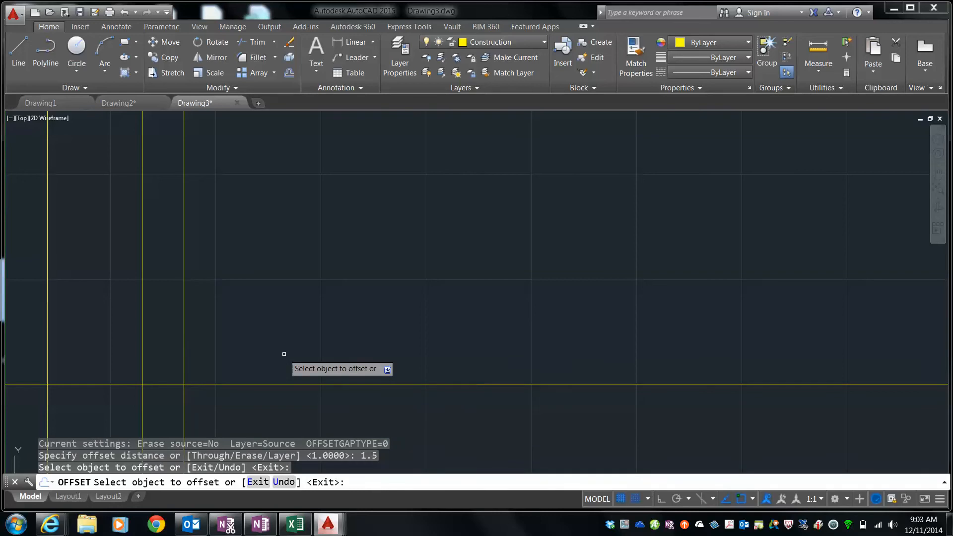
{"action": "left_click", "coordinate": [183, 333]}
{"action": "left_click", "coordinate": [247, 331]}
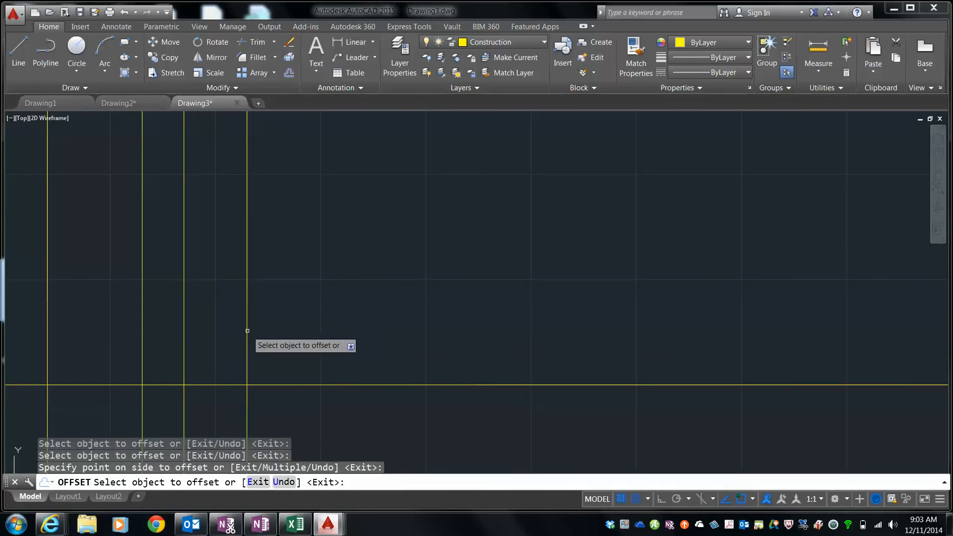
{"action": "key", "text": "Return"}
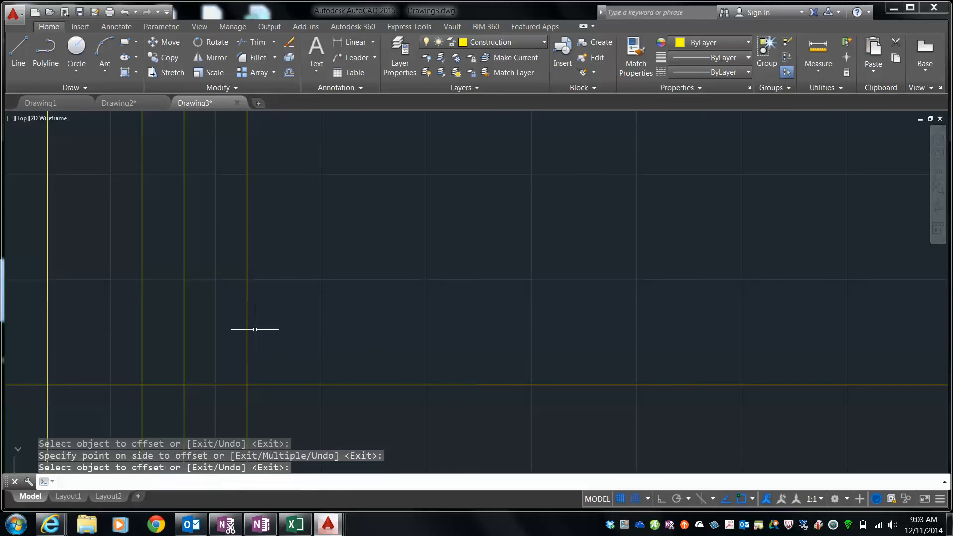
Check the practice shape's height dimensions in OneNote, and offset the horizontal construction line 1.5 units upward in AutoCAD.
{"action": "right_click", "coordinate": [293, 273]}
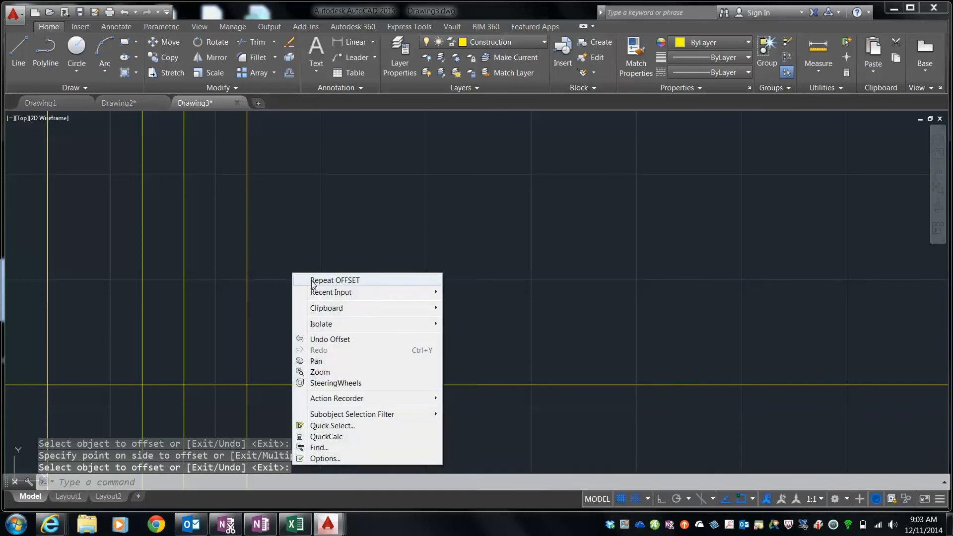
{"action": "left_click", "coordinate": [327, 280]}
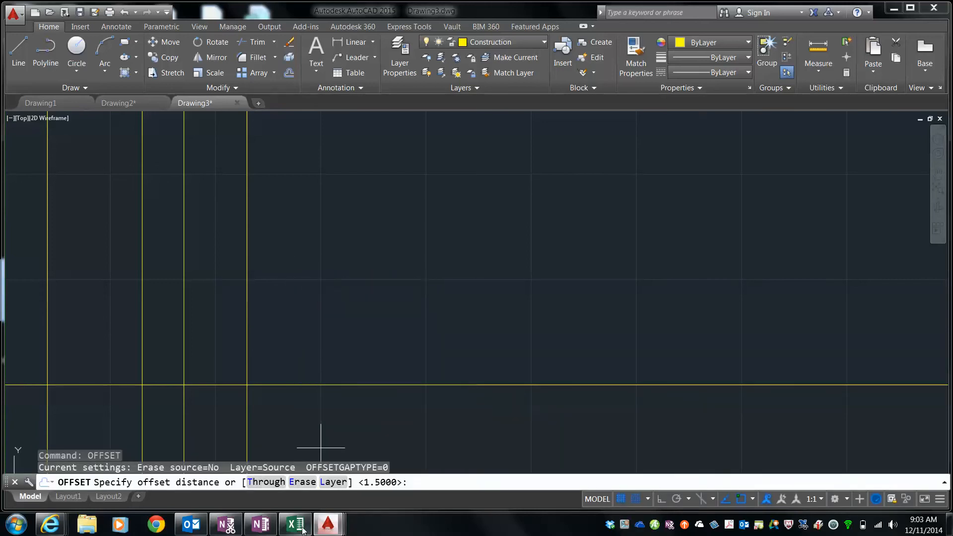
{"action": "mouse_move", "coordinate": [263, 531]}
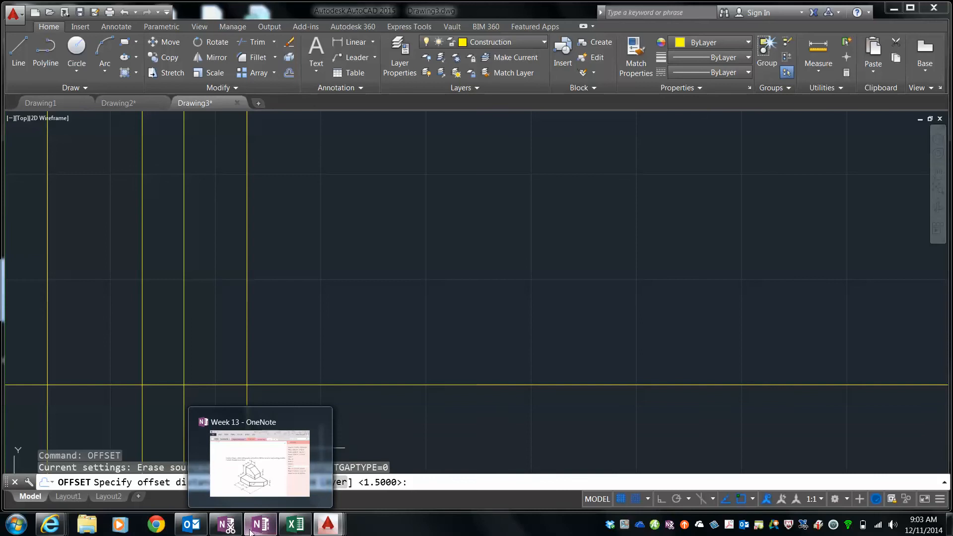
{"action": "left_click", "coordinate": [251, 529]}
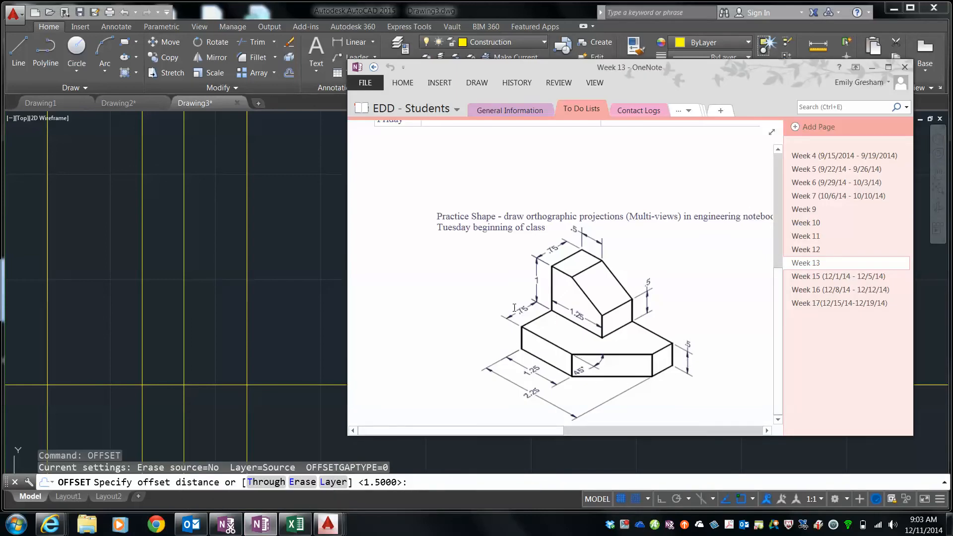
{"action": "left_click", "coordinate": [875, 65]}
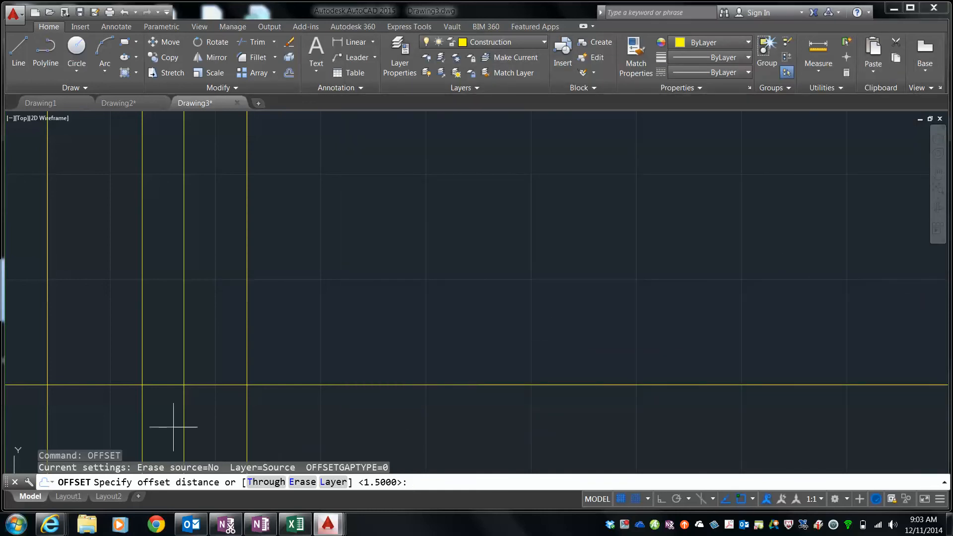
{"action": "right_click", "coordinate": [330, 223]}
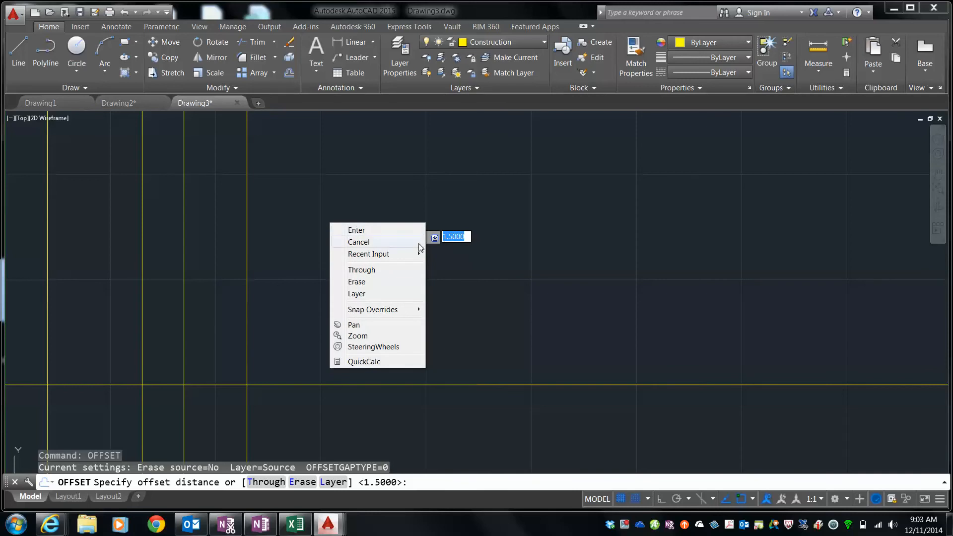
{"action": "left_click", "coordinate": [363, 488]}
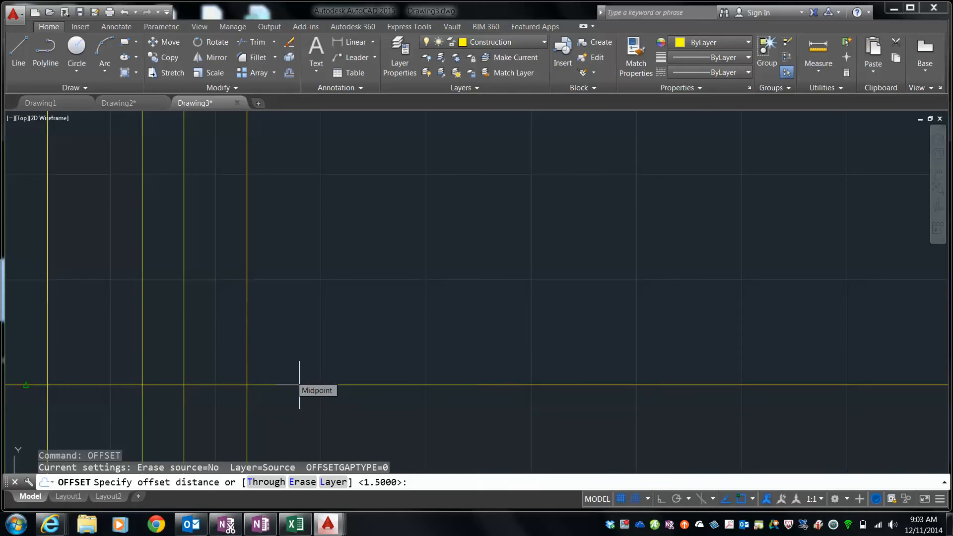
{"action": "key", "text": "Return"}
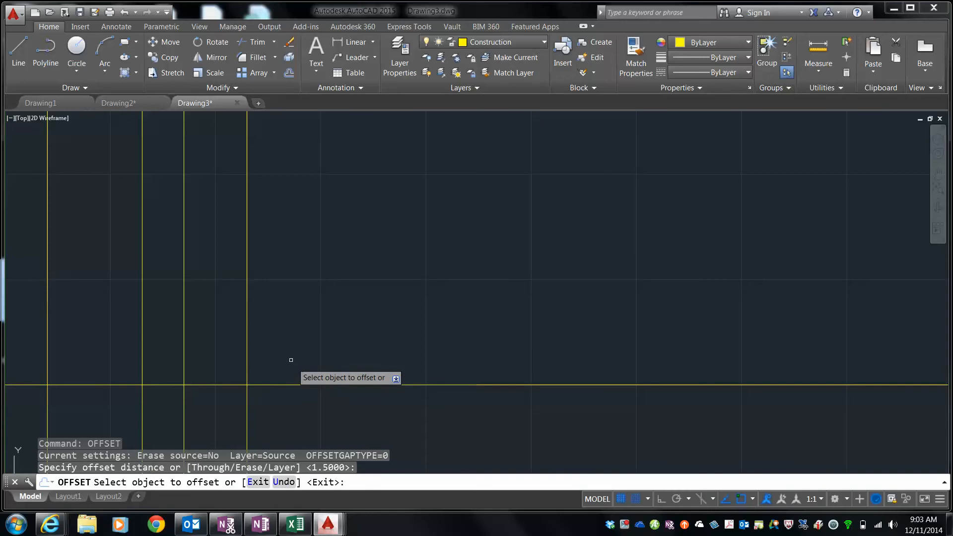
{"action": "left_click", "coordinate": [298, 385]}
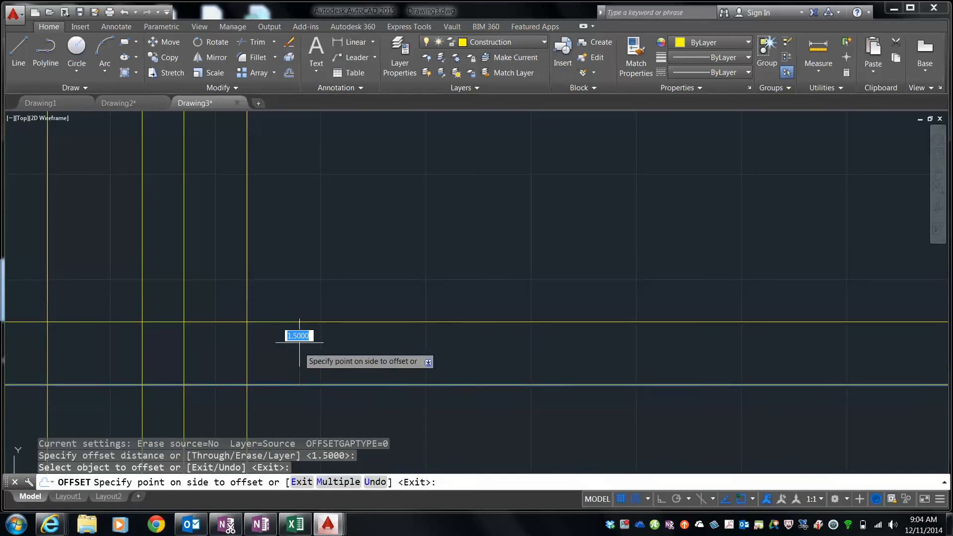
{"action": "left_click", "coordinate": [298, 346]}
{"action": "key", "text": "Return"}
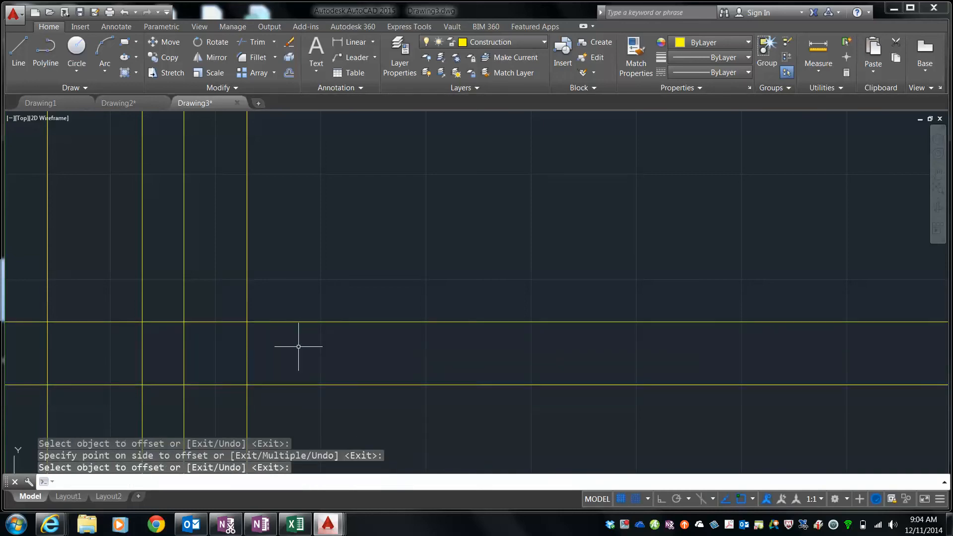
Offset the upper horizontal construction line 1 unit upward to set the gap between views.
{"action": "right_click", "coordinate": [298, 347]}
{"action": "left_click", "coordinate": [339, 162]}
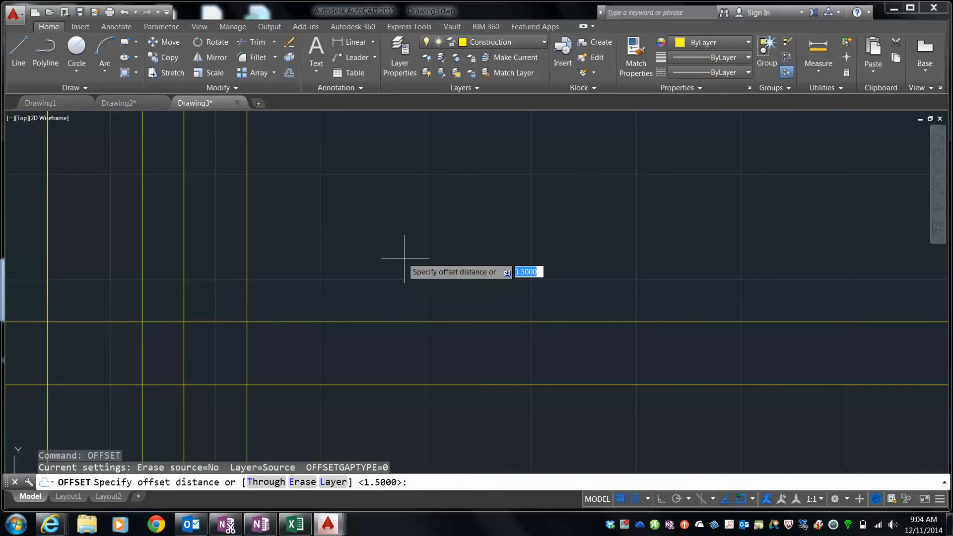
{"action": "type", "text": "1"}
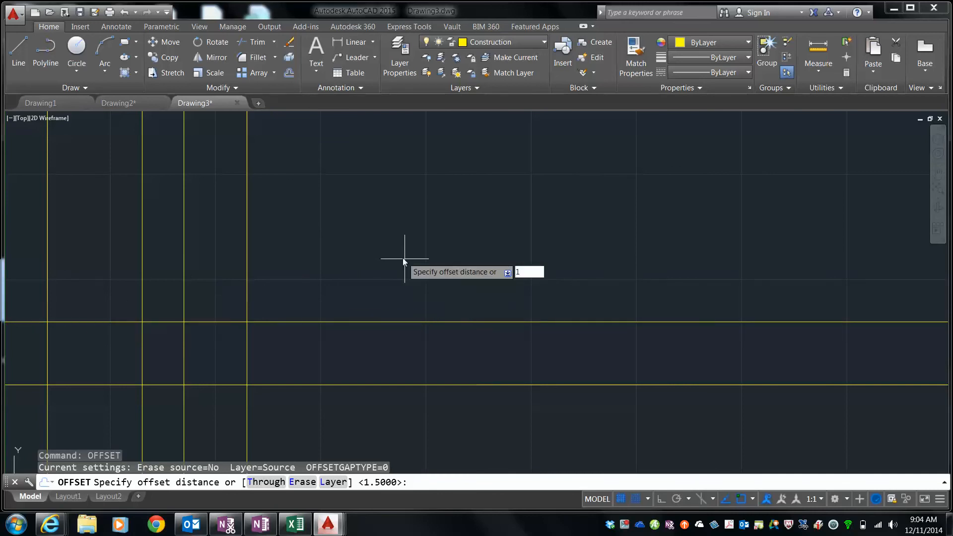
{"action": "key", "text": "Return"}
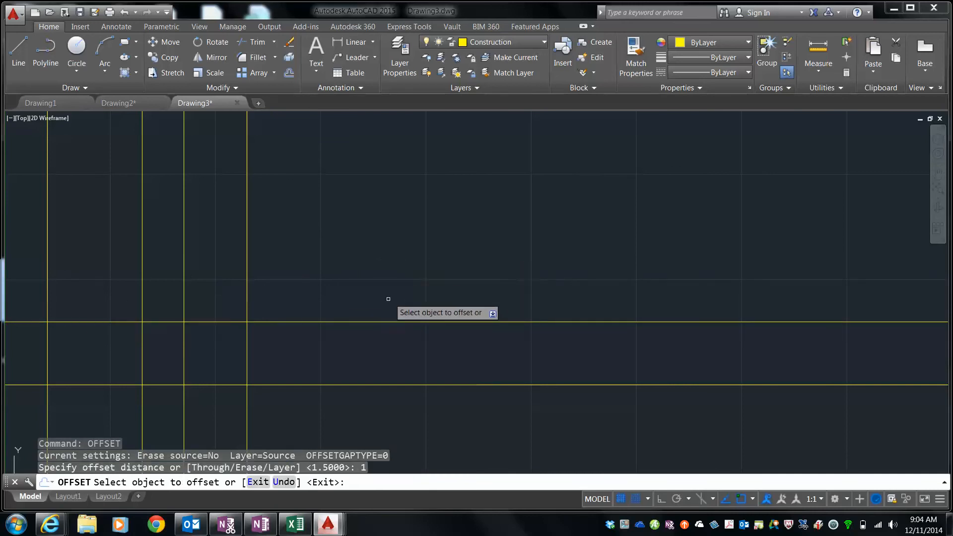
{"action": "left_click", "coordinate": [327, 321]}
{"action": "left_click", "coordinate": [334, 281]}
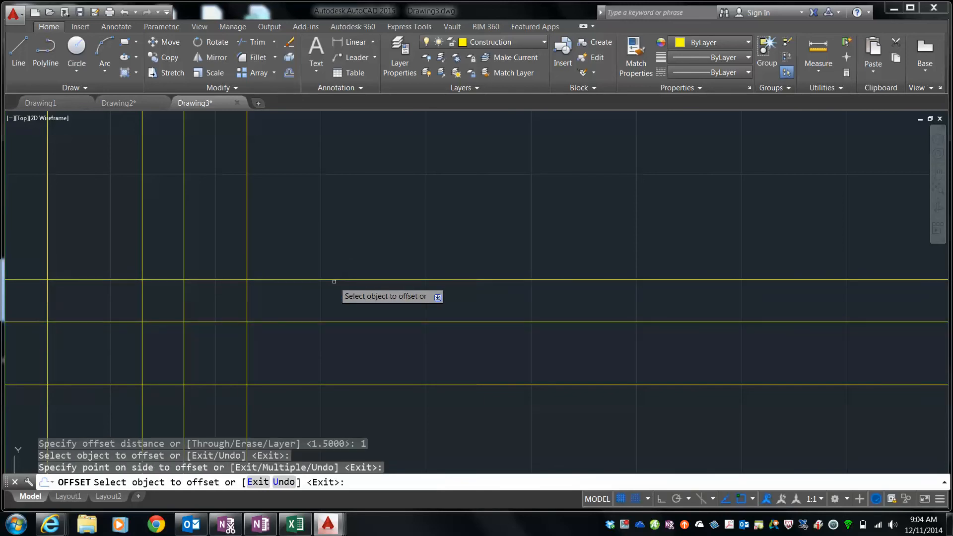
{"action": "key", "text": "Return"}
Offset the topmost horizontal construction line 1.5 units upward for the depth of the top view, and end the Offset command.
{"action": "right_click", "coordinate": [333, 280]}
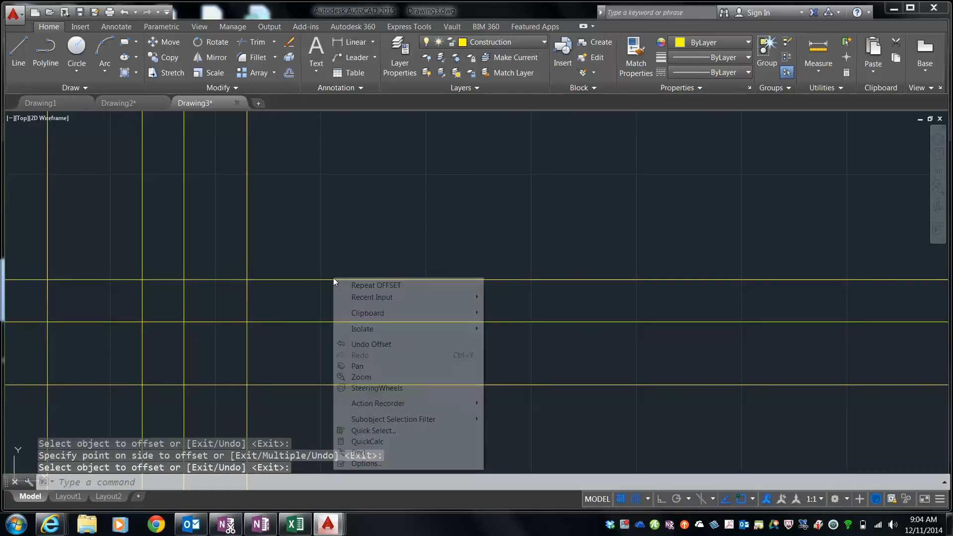
{"action": "left_click", "coordinate": [366, 286]}
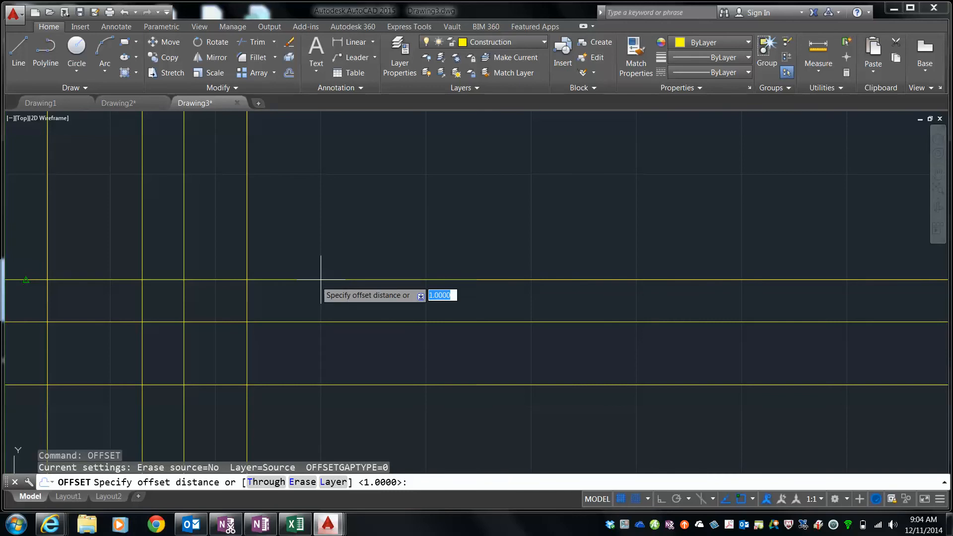
{"action": "type", "text": "1.5"}
{"action": "key", "text": "Return"}
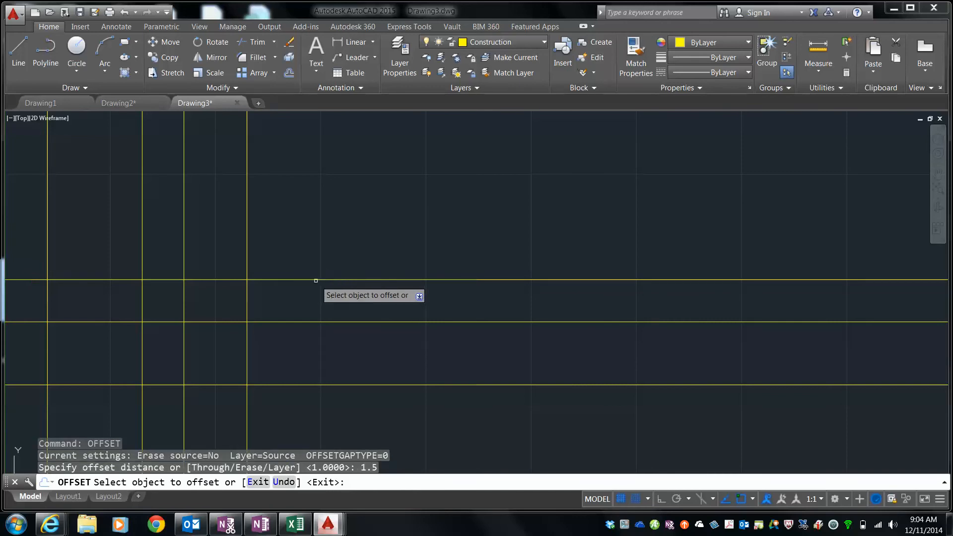
{"action": "left_click", "coordinate": [321, 280]}
{"action": "left_click", "coordinate": [321, 238]}
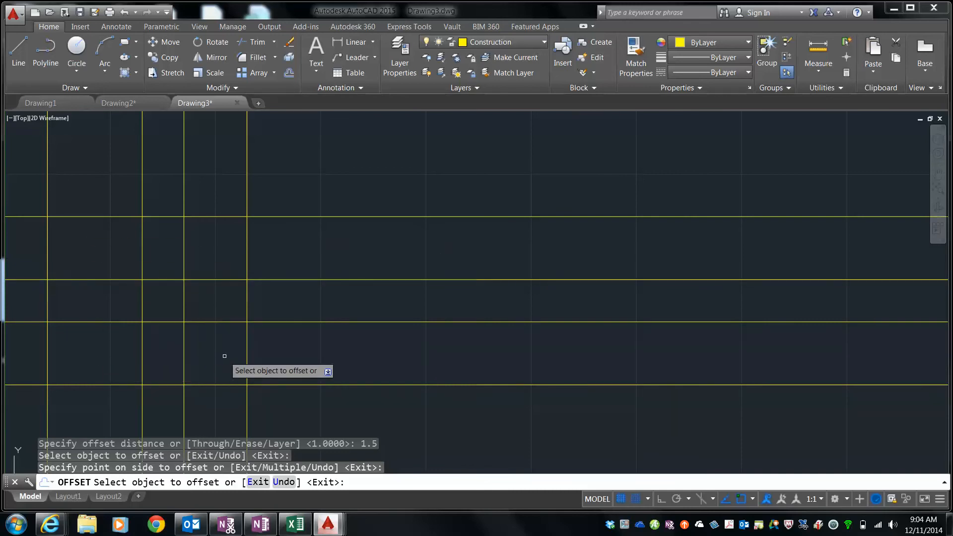
{"action": "right_click", "coordinate": [360, 246]}
{"action": "left_click", "coordinate": [400, 256]}
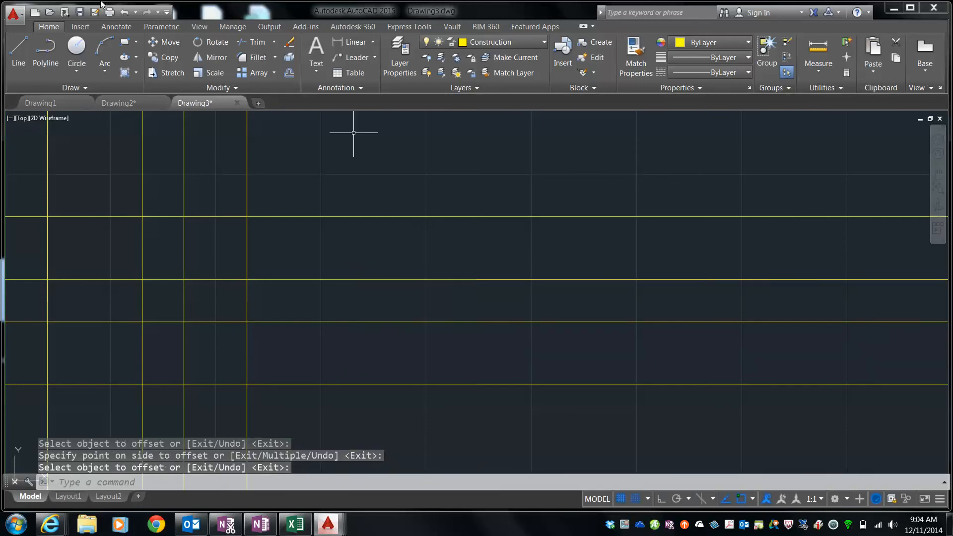
Make the Object layer current and, switching grid snap off, outline the front view as a rectangle through the lower-left construction-line intersections.
{"action": "left_click", "coordinate": [544, 43]}
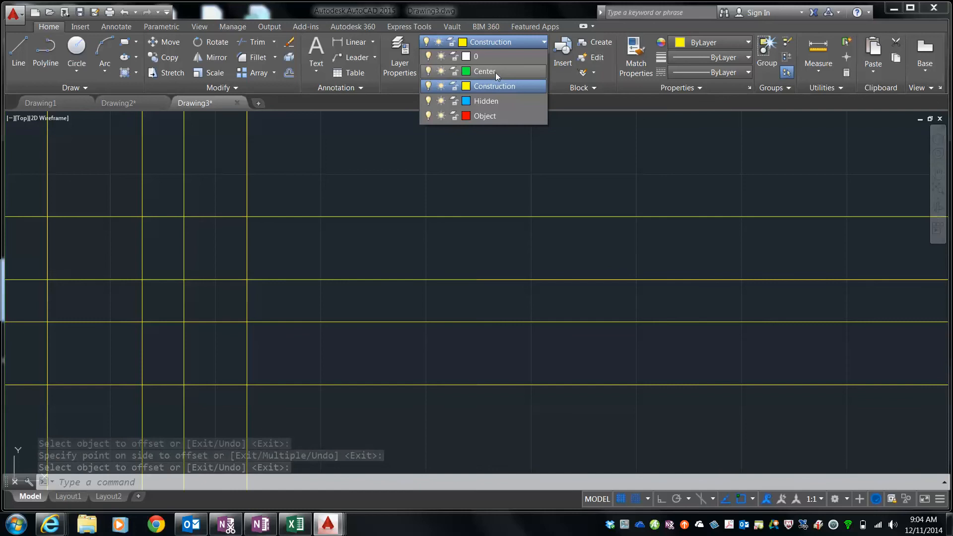
{"action": "left_click", "coordinate": [492, 116]}
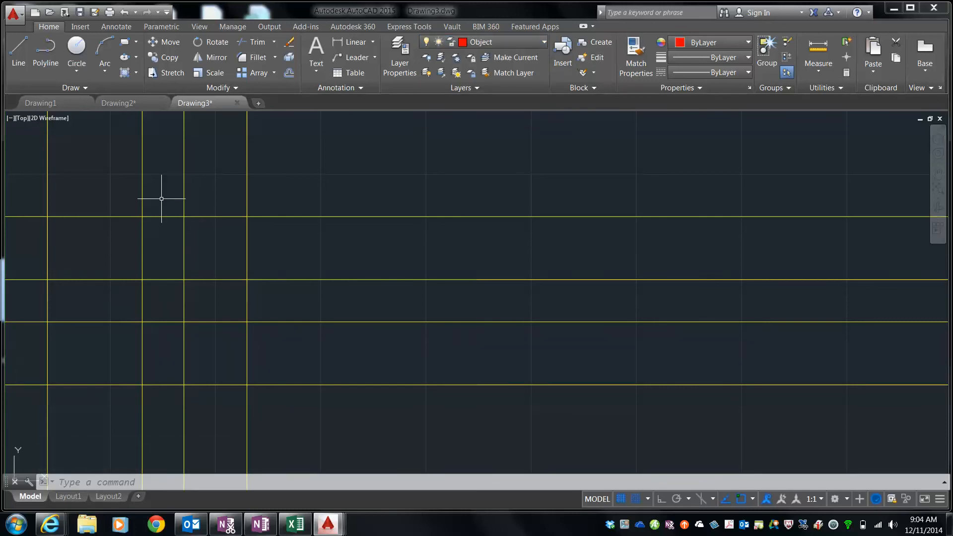
{"action": "left_click", "coordinate": [19, 52]}
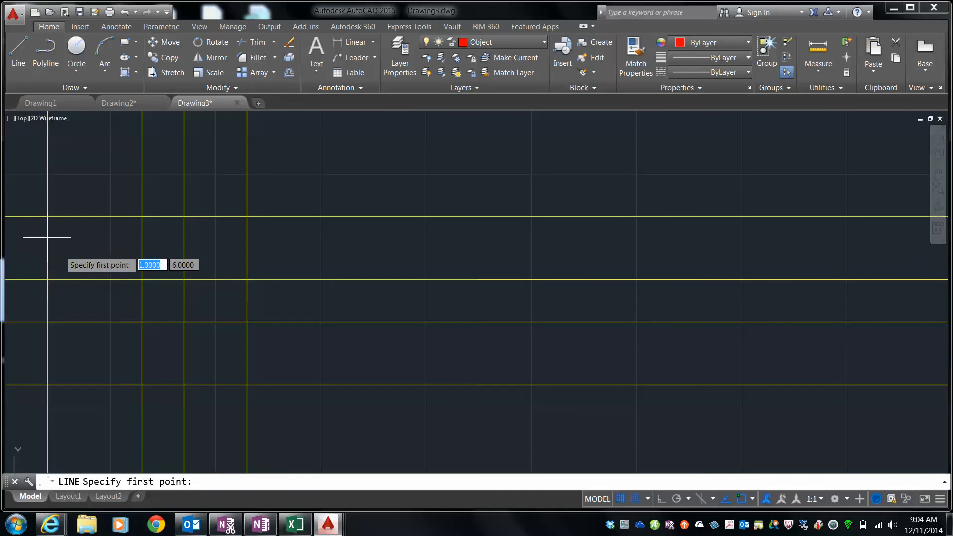
{"action": "left_click", "coordinate": [47, 384]}
{"action": "left_click", "coordinate": [47, 321]}
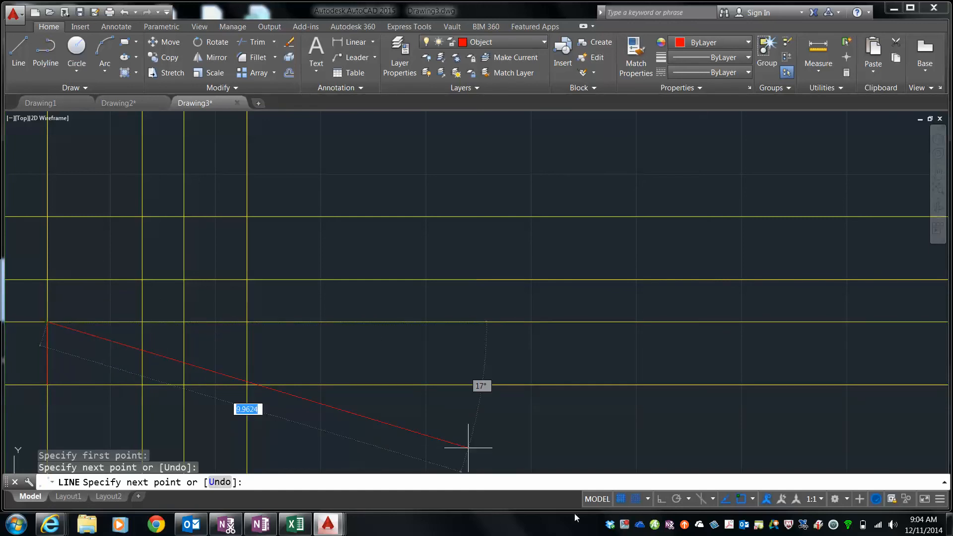
{"action": "left_click", "coordinate": [635, 500]}
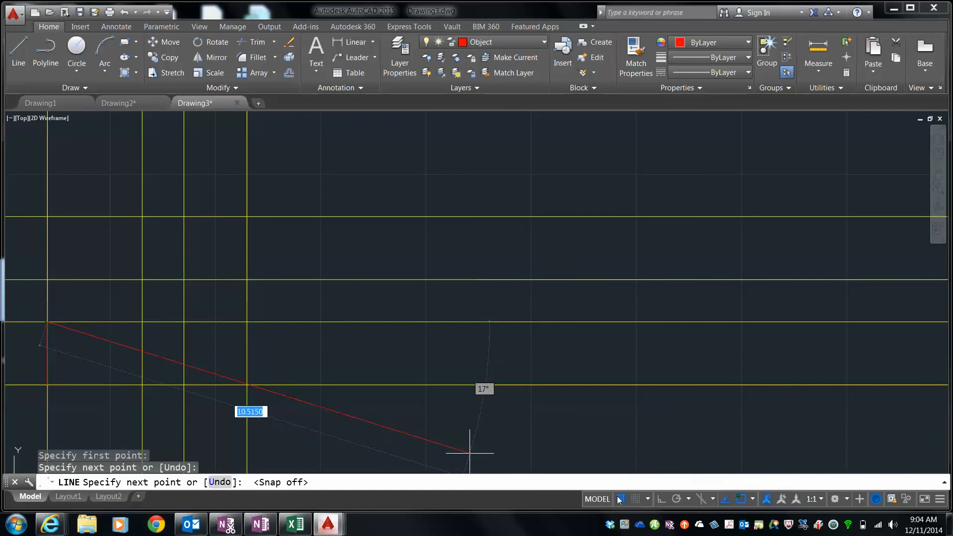
{"action": "left_click", "coordinate": [142, 322]}
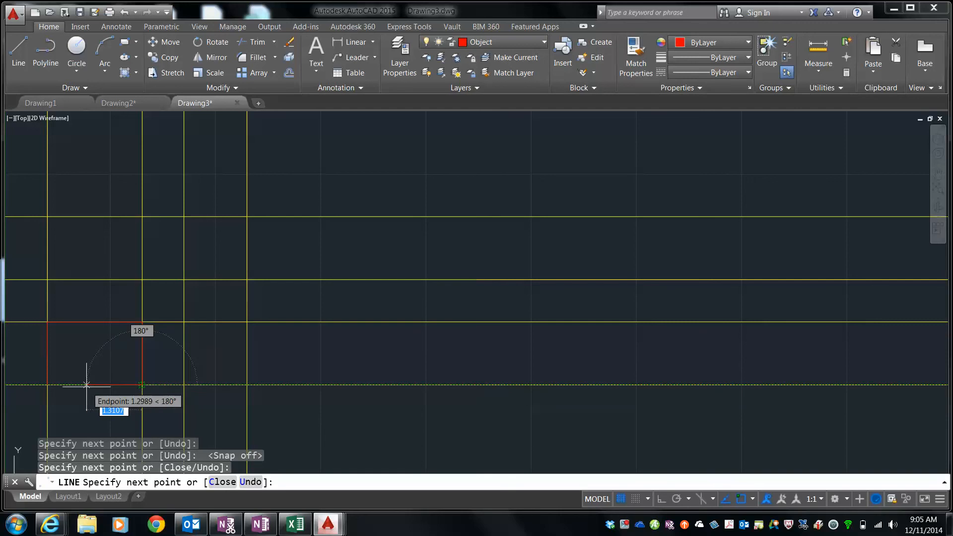
{"action": "left_click", "coordinate": [46, 384]}
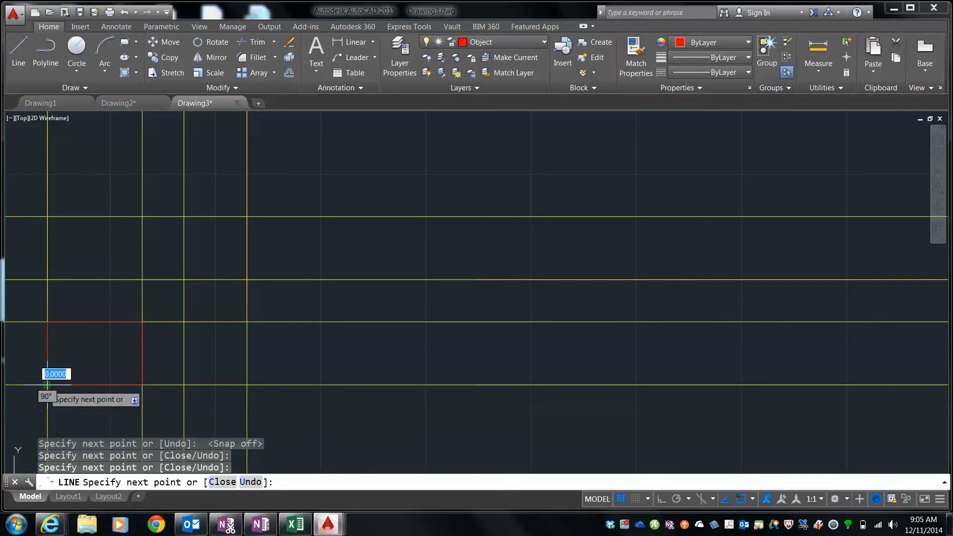
{"action": "right_click", "coordinate": [120, 413]}
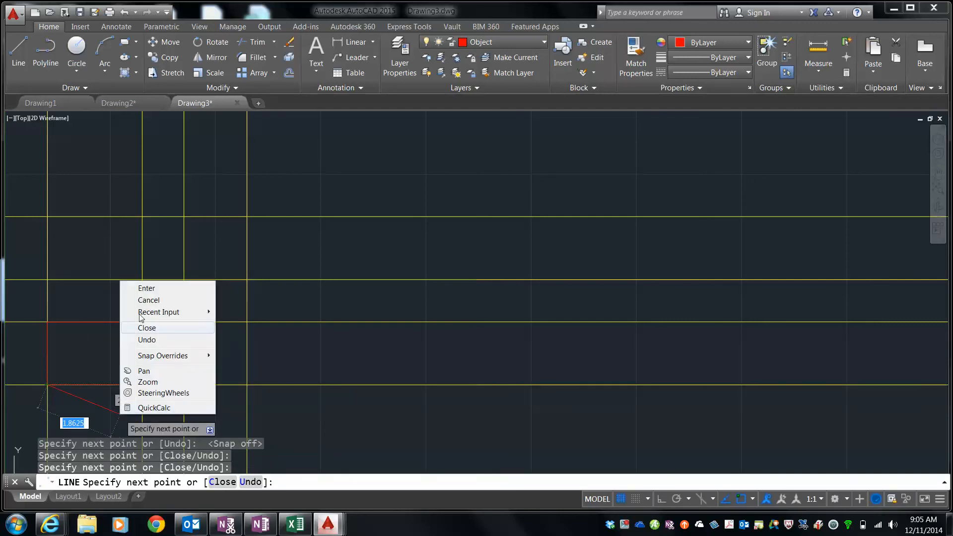
{"action": "left_click", "coordinate": [145, 288]}
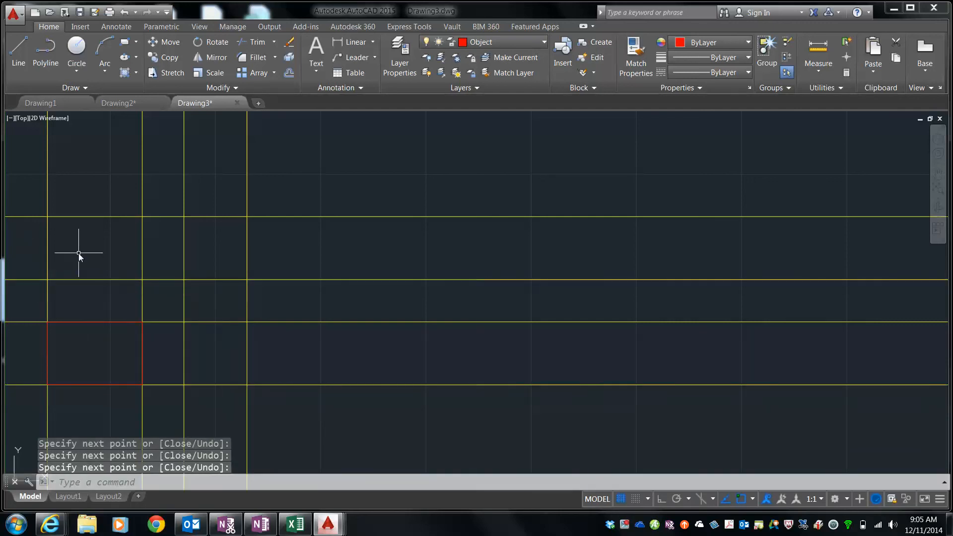
Draw the top view's rectangular outline with lines through the construction-line intersections directly above the front view.
{"action": "right_click", "coordinate": [79, 254]}
{"action": "left_click", "coordinate": [118, 263]}
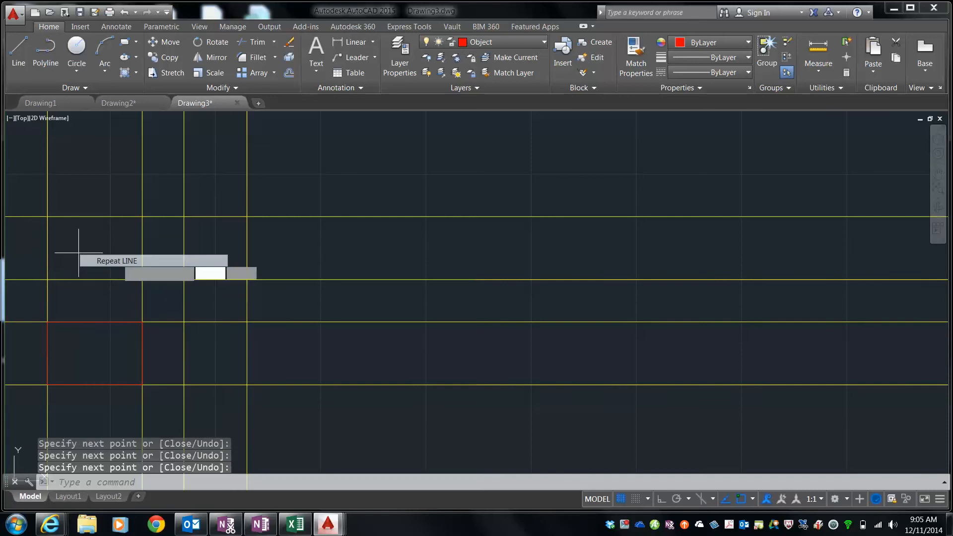
{"action": "left_click", "coordinate": [47, 280]}
{"action": "left_click", "coordinate": [47, 217]}
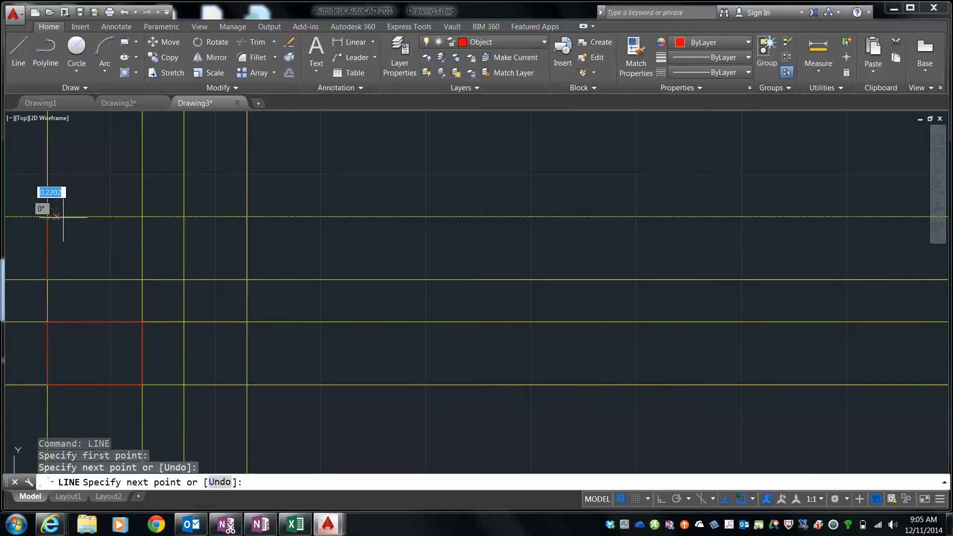
{"action": "left_click", "coordinate": [142, 217]}
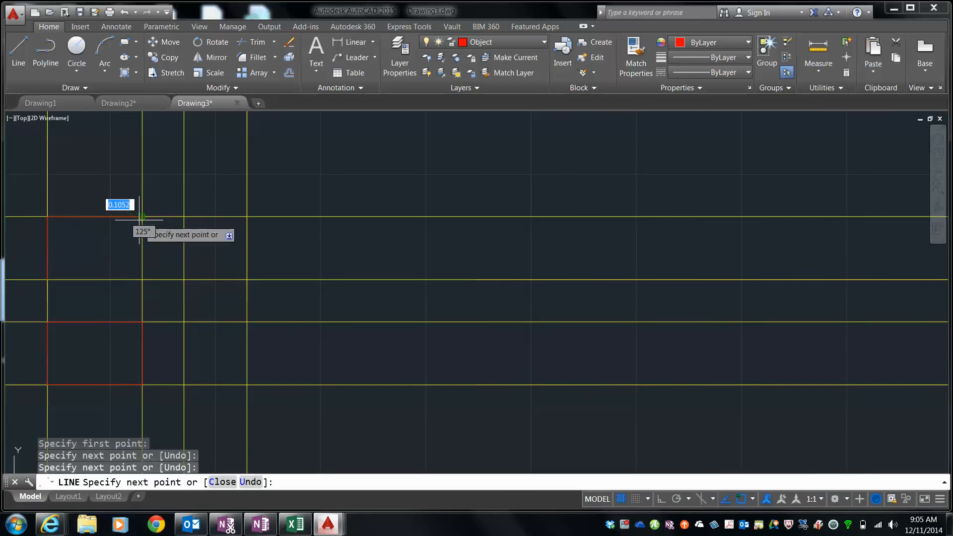
{"action": "left_click", "coordinate": [141, 279]}
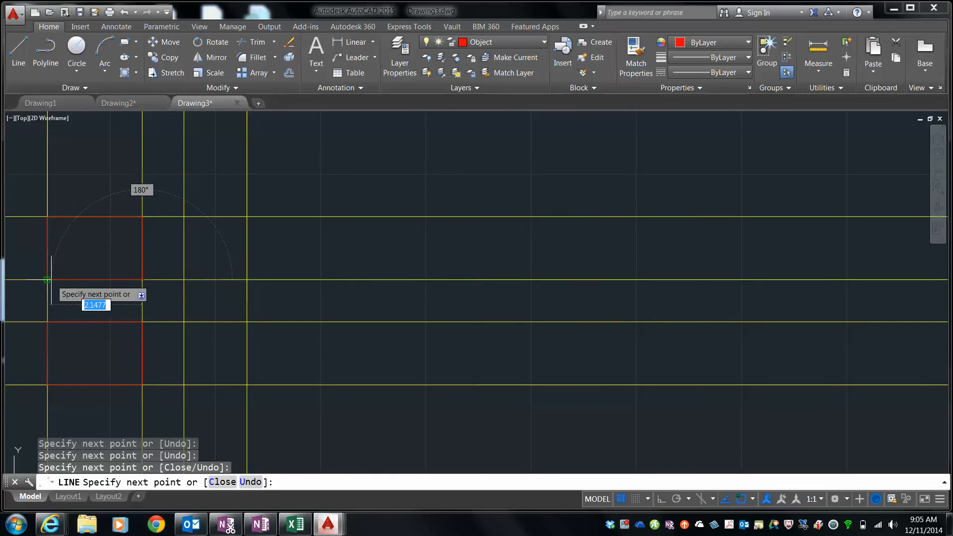
{"action": "left_click", "coordinate": [47, 280]}
{"action": "right_click", "coordinate": [105, 272]}
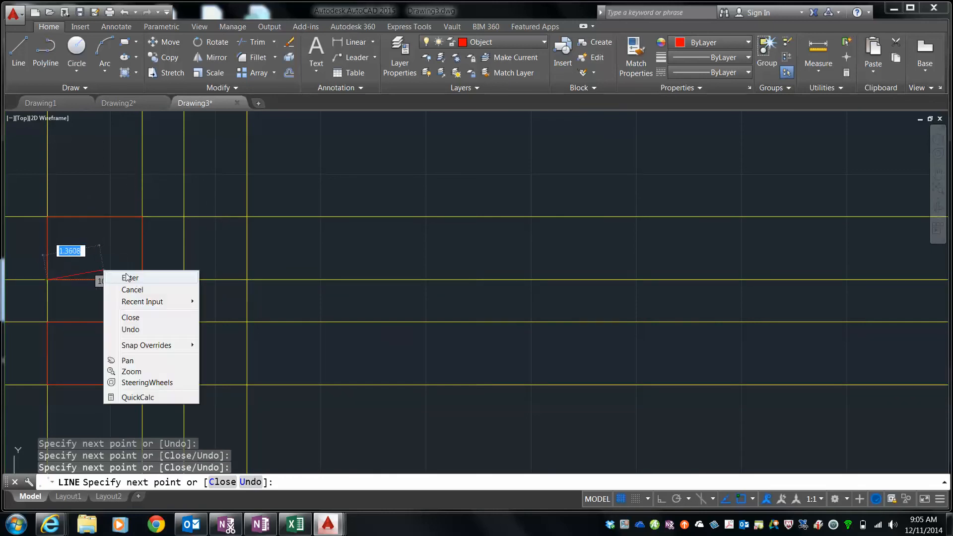
{"action": "left_click", "coordinate": [126, 277]}
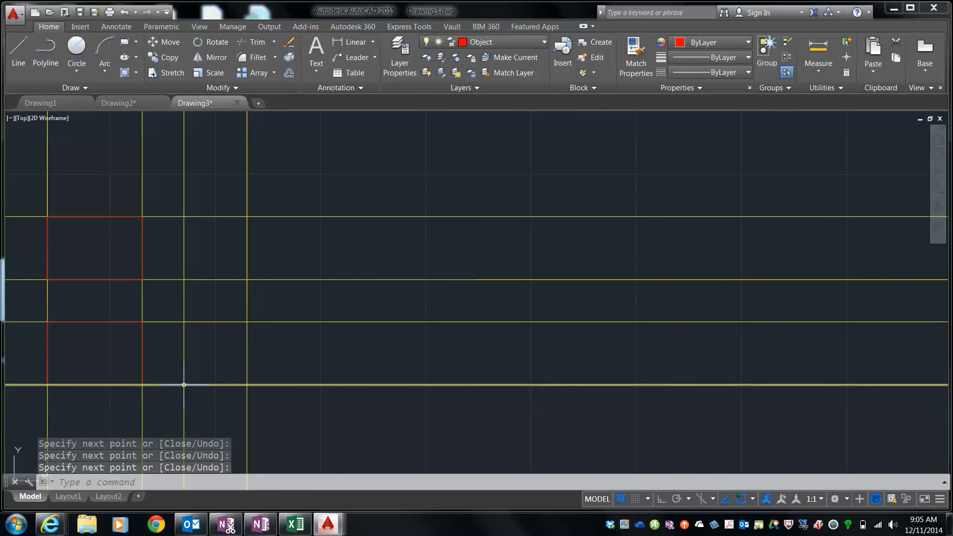
Draw the right side view's rectangular outline with lines through the construction-line intersections beside the front view.
{"action": "left_click", "coordinate": [184, 384]}
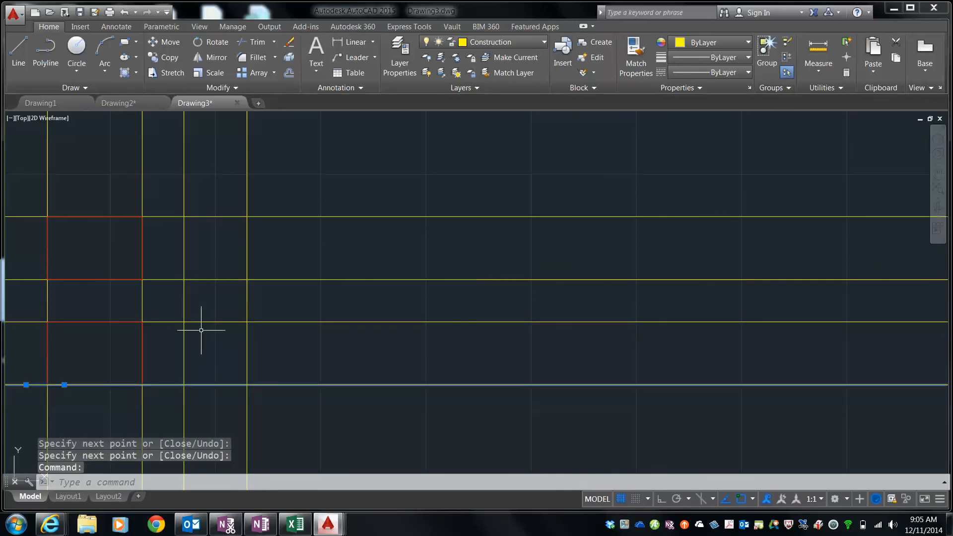
{"action": "right_click", "coordinate": [202, 329]}
{"action": "left_click", "coordinate": [228, 88]}
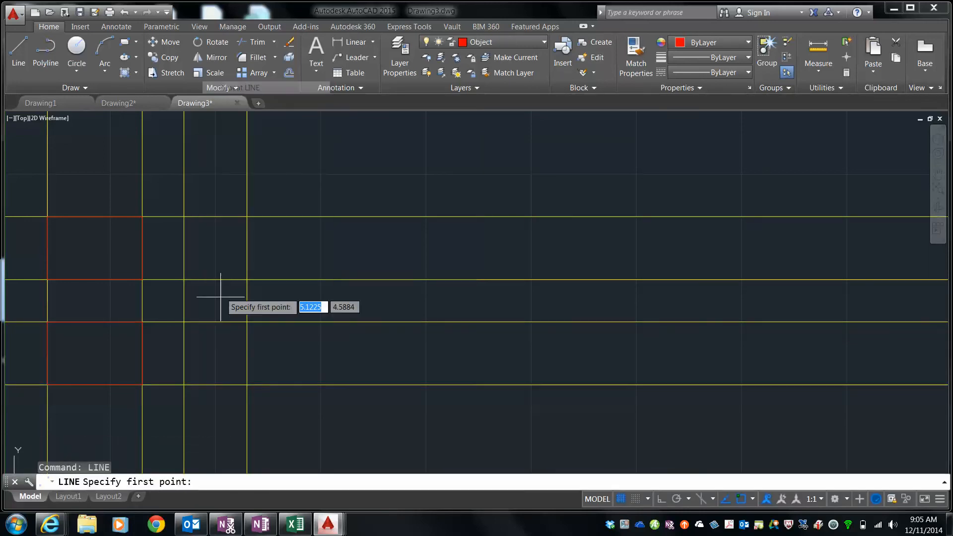
{"action": "left_click", "coordinate": [184, 384]}
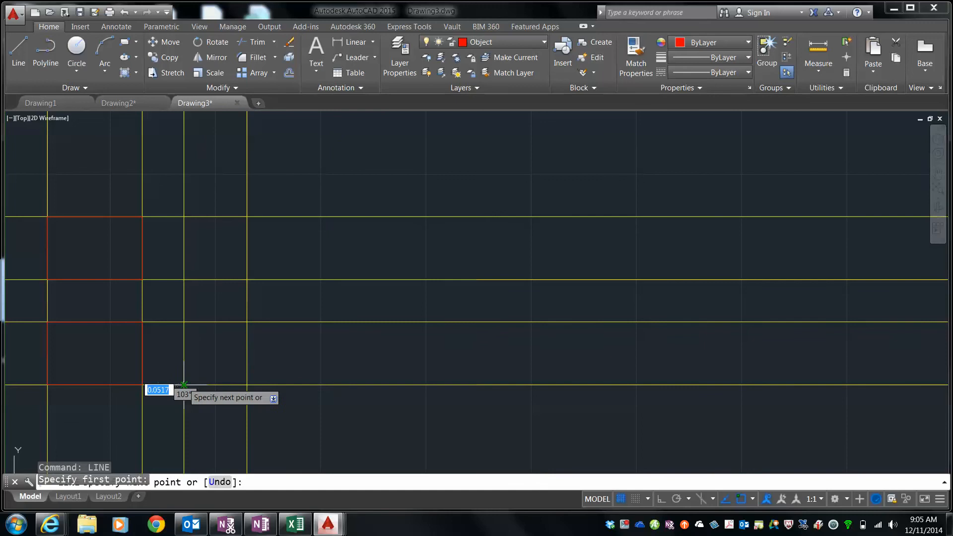
{"action": "left_click", "coordinate": [184, 321]}
{"action": "left_click", "coordinate": [246, 321]}
{"action": "left_click", "coordinate": [246, 385]}
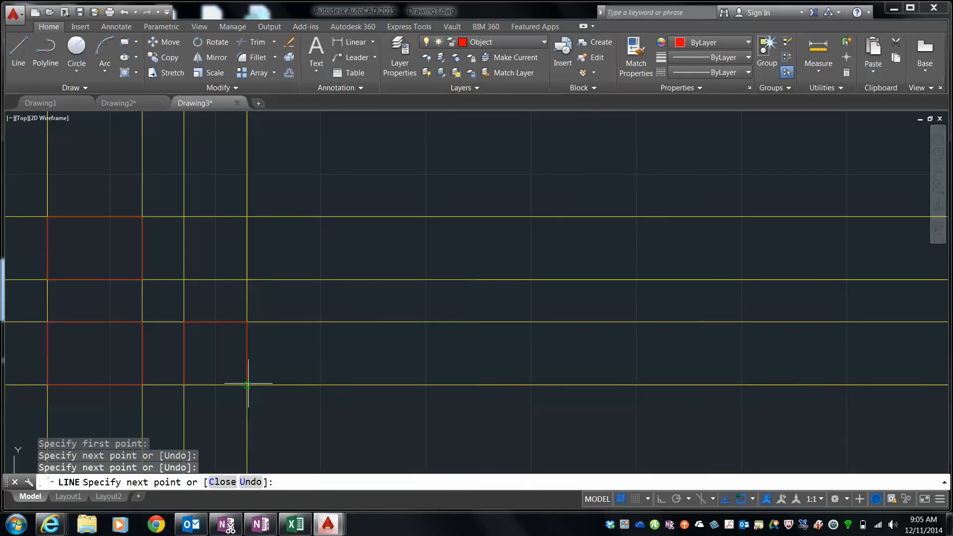
{"action": "left_click", "coordinate": [184, 384]}
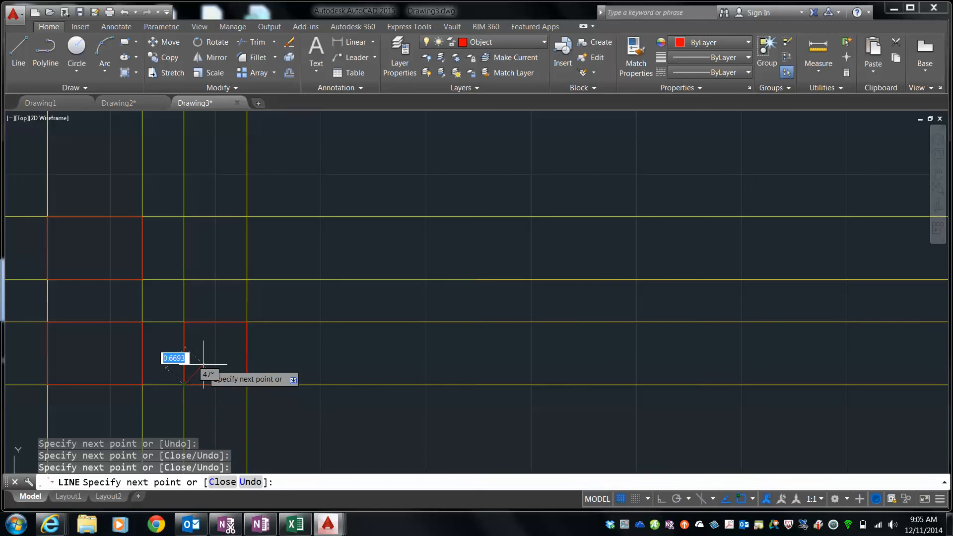
{"action": "right_click", "coordinate": [204, 365]}
{"action": "left_click", "coordinate": [218, 370]}
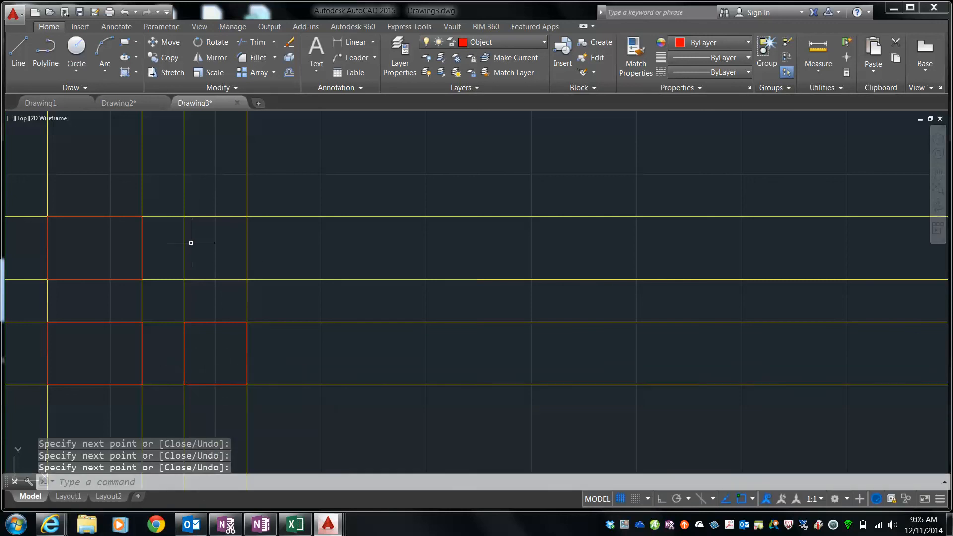
Draw a diagonal miter line from the lower-left to the upper-right corner of the construction square above the side view.
{"action": "left_click", "coordinate": [183, 280]}
{"action": "right_click", "coordinate": [198, 271]}
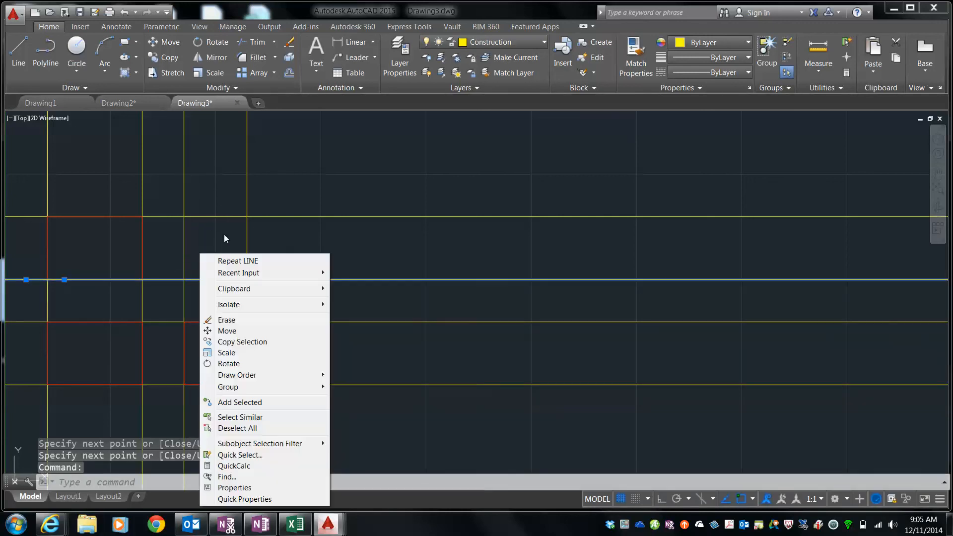
{"action": "left_click", "coordinate": [221, 258]}
{"action": "left_click", "coordinate": [184, 280]}
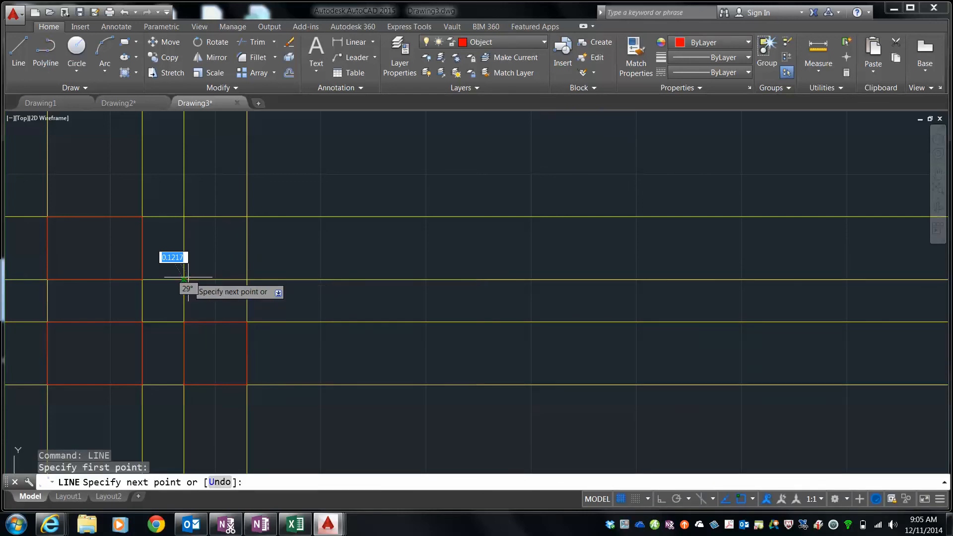
{"action": "left_click", "coordinate": [247, 216]}
{"action": "right_click", "coordinate": [246, 216]}
{"action": "left_click", "coordinate": [270, 224]}
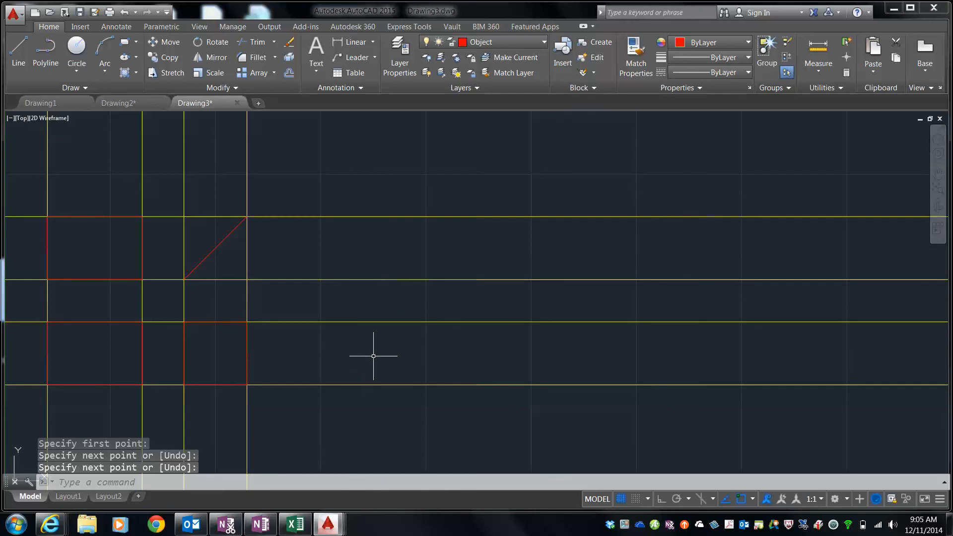
Examine the practice shape's base dimensions in OneNote, and return to the AutoCAD drawing.
{"action": "right_click", "coordinate": [385, 340]}
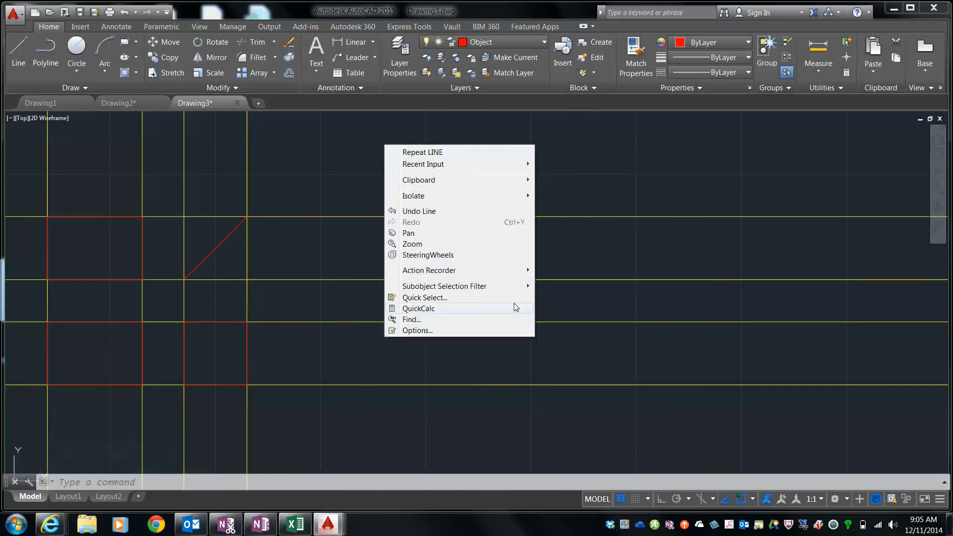
{"action": "left_click", "coordinate": [339, 388]}
{"action": "scroll", "coordinate": [339, 388], "scroll_direction": "up", "scroll_amount": 2}
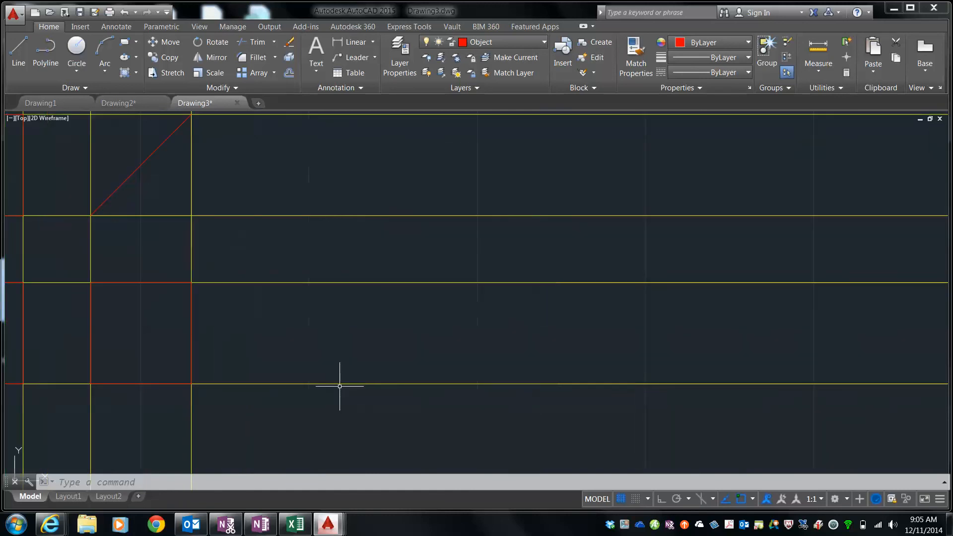
{"action": "mouse_move", "coordinate": [315, 346]}
{"action": "middle_mouse_down"}
{"action": "mouse_move", "coordinate": [477, 325]}
{"action": "mouse_move", "coordinate": [606, 371]}
{"action": "middle_mouse_up"}
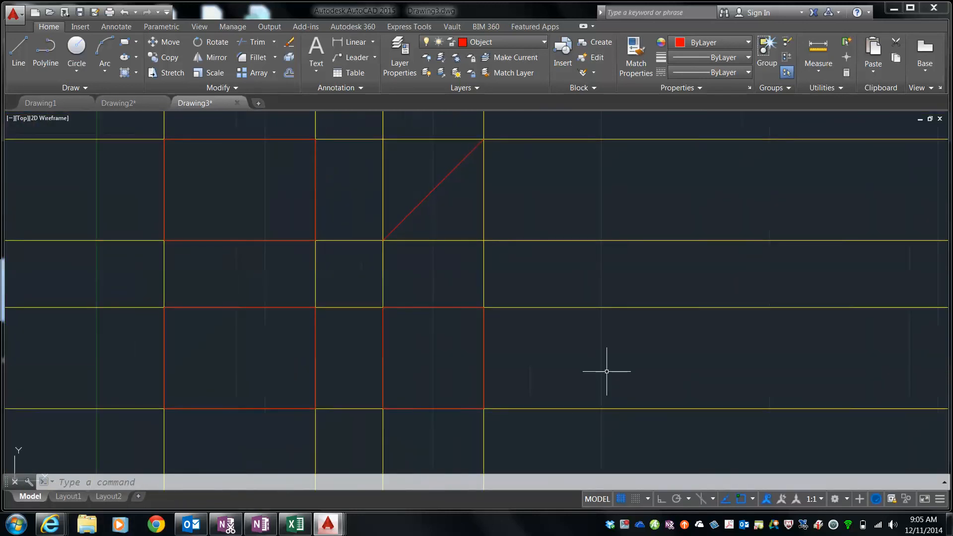
{"action": "scroll", "coordinate": [605, 370], "scroll_direction": "up", "scroll_amount": 2}
{"action": "scroll", "coordinate": [606, 367], "scroll_direction": "down", "scroll_amount": 2}
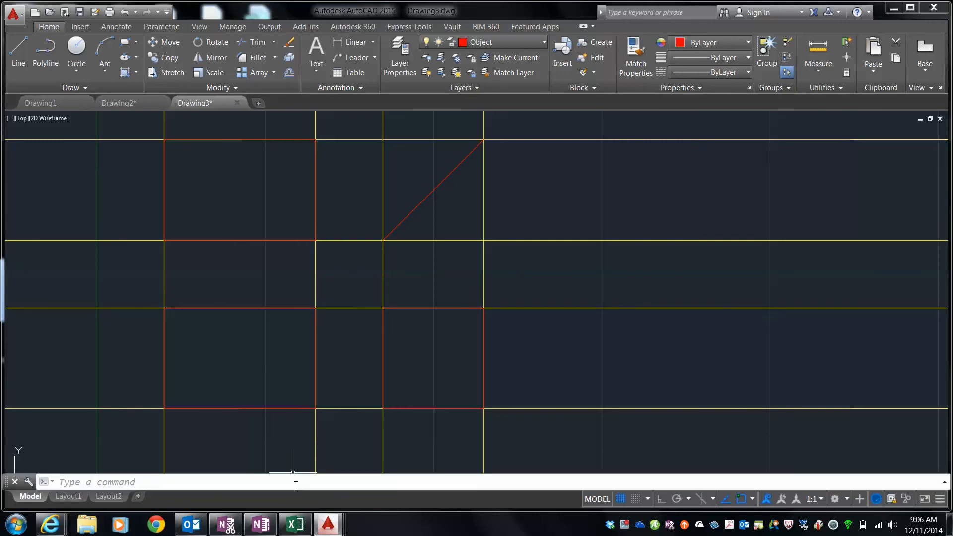
{"action": "mouse_move", "coordinate": [328, 524]}
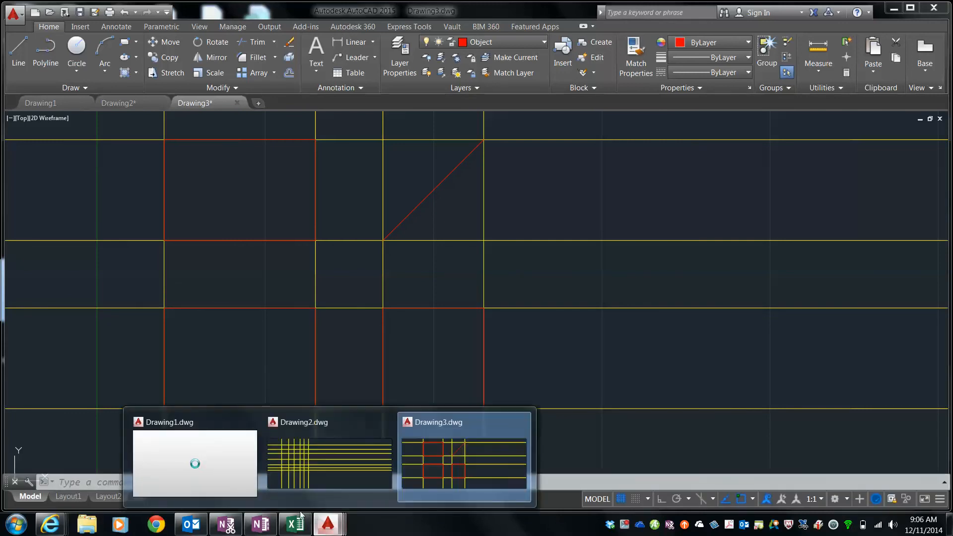
{"action": "left_click", "coordinate": [261, 523]}
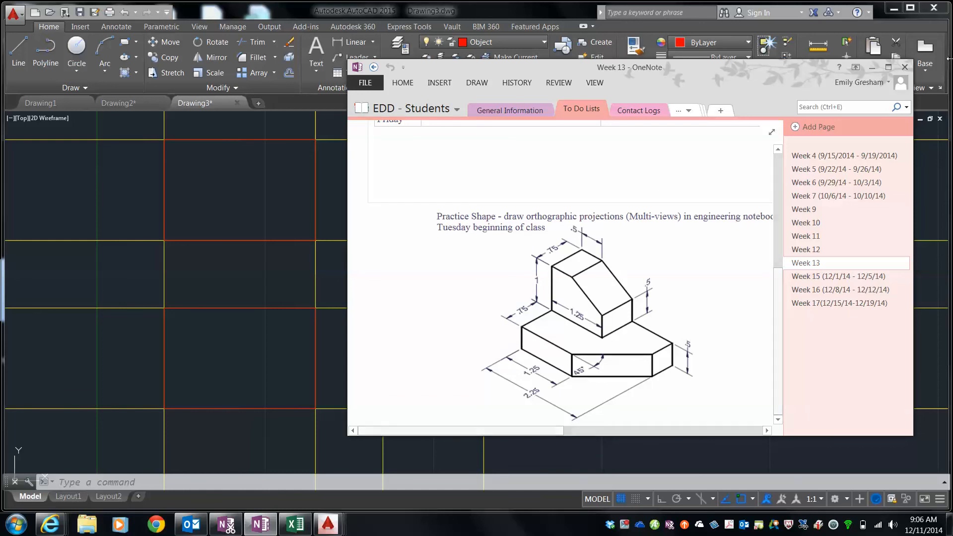
{"action": "left_click", "coordinate": [872, 67]}
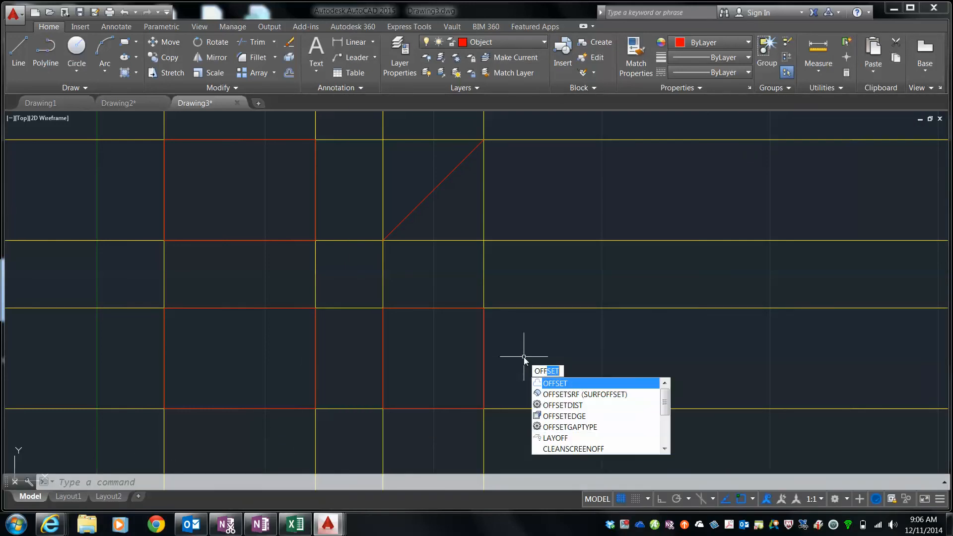
Offset the bottom edge of the front view 0.5 units upward to mark the base height.
{"action": "key", "text": "Return"}
{"action": "type", "text": ".5"}
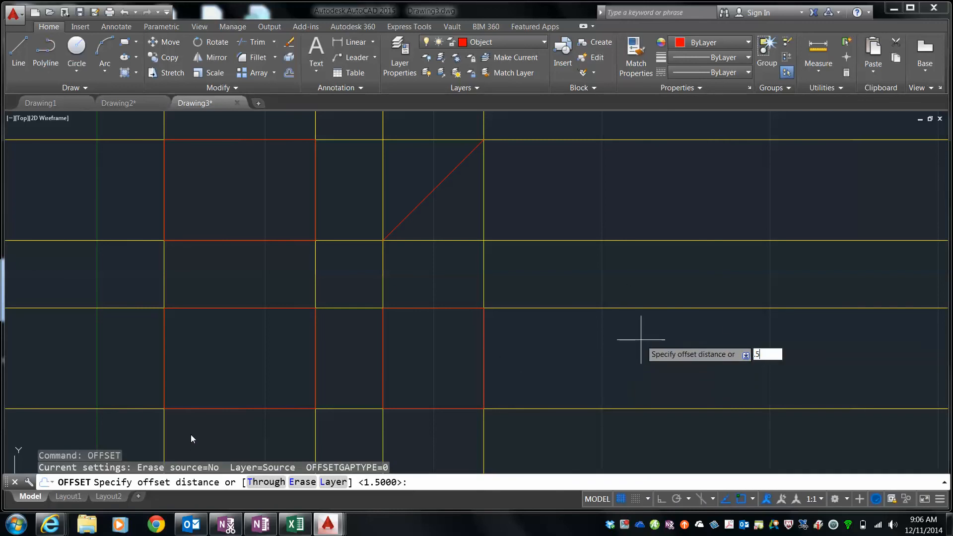
{"action": "key", "text": "Return"}
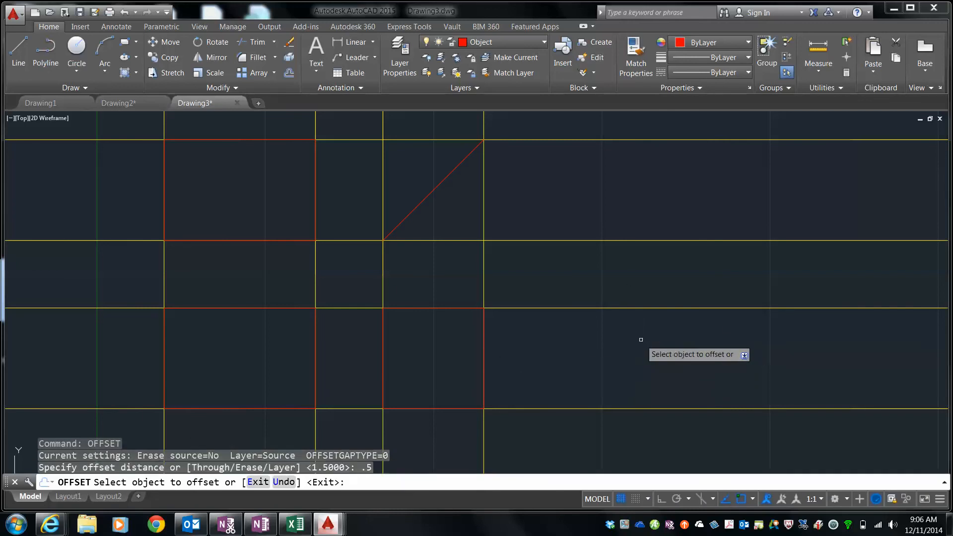
{"action": "left_click", "coordinate": [244, 408]}
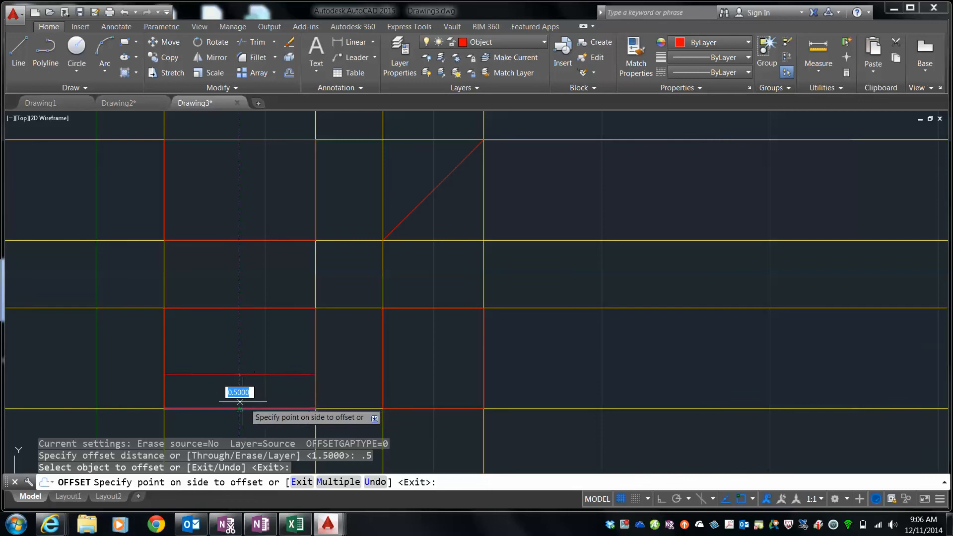
{"action": "left_click", "coordinate": [225, 385]}
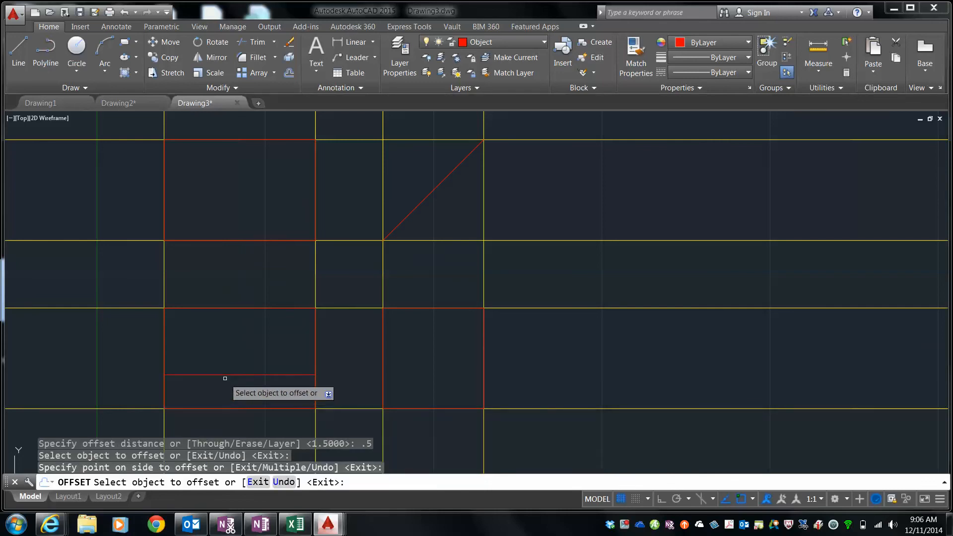
{"action": "right_click", "coordinate": [225, 378]}
{"action": "right_click", "coordinate": [224, 378]}
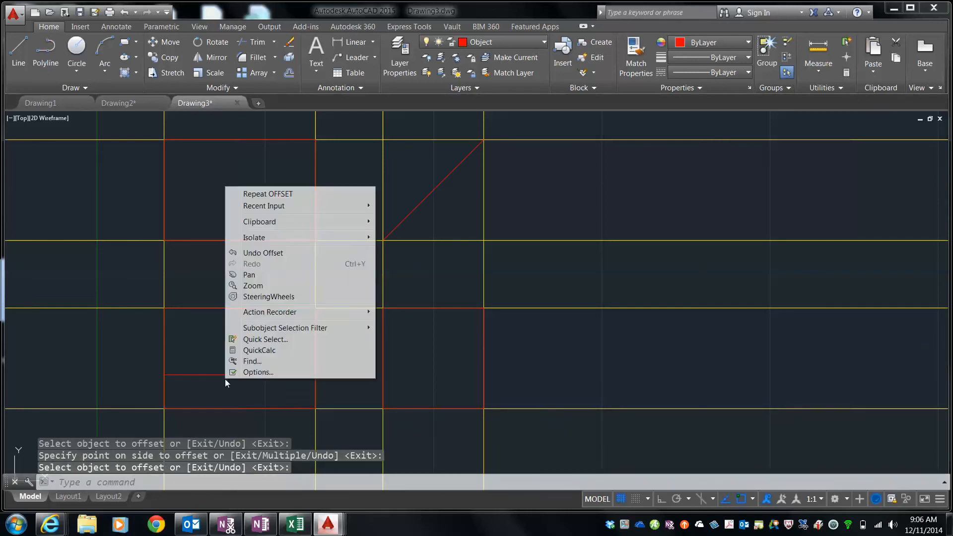
{"action": "left_click", "coordinate": [279, 194]}
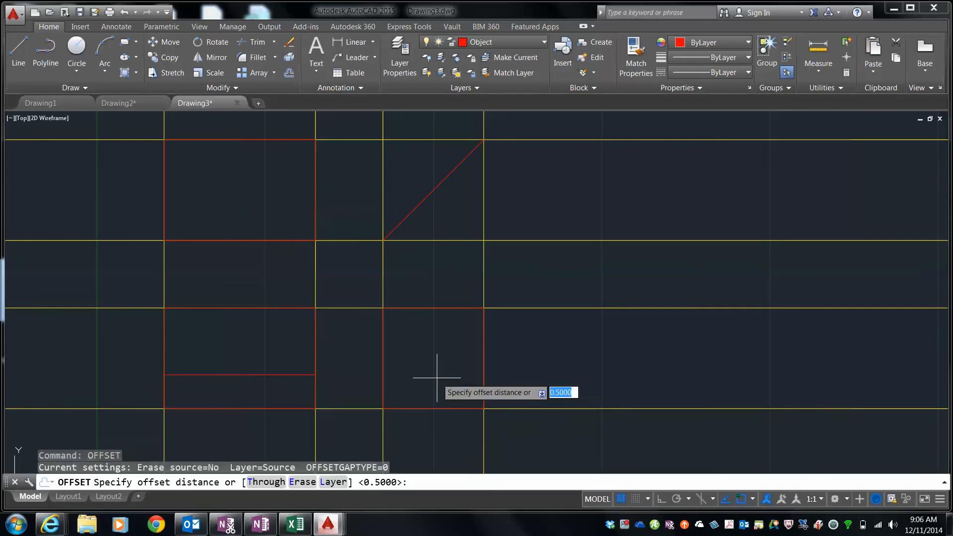
{"action": "left_click", "coordinate": [426, 409]}
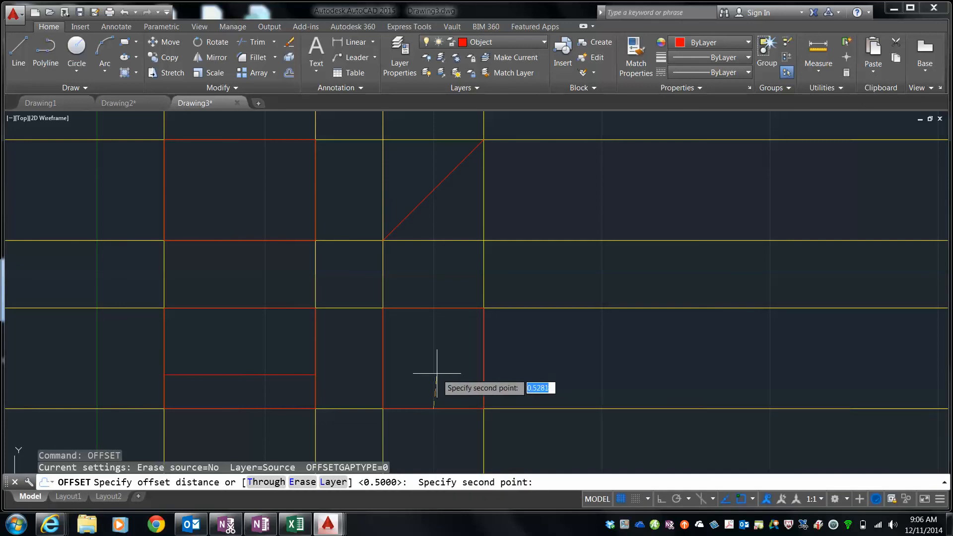
{"action": "key", "text": "Escape"}
Offset the bottom edge of the right side view 0.5 units upward to mark the base height.
{"action": "right_click", "coordinate": [437, 182]}
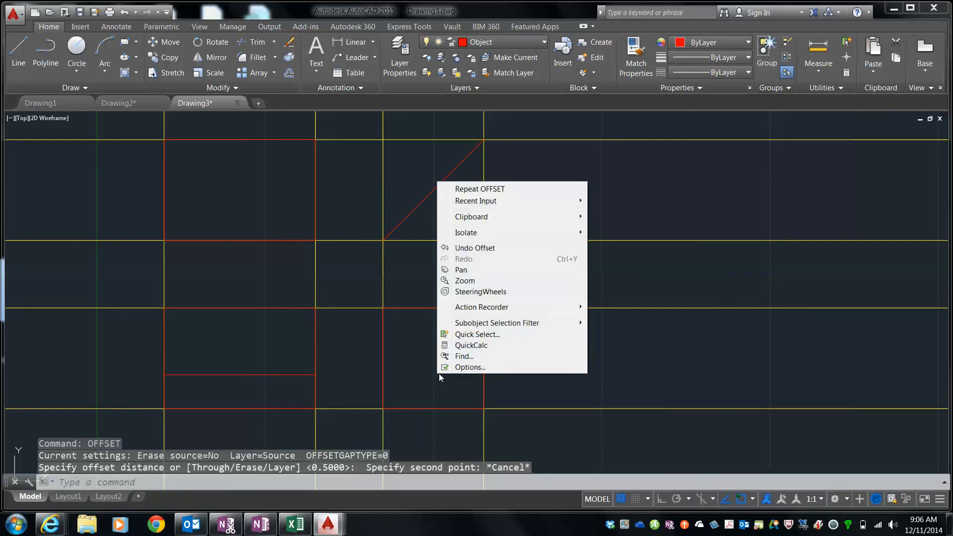
{"action": "left_click", "coordinate": [479, 189]}
{"action": "key", "text": "Return"}
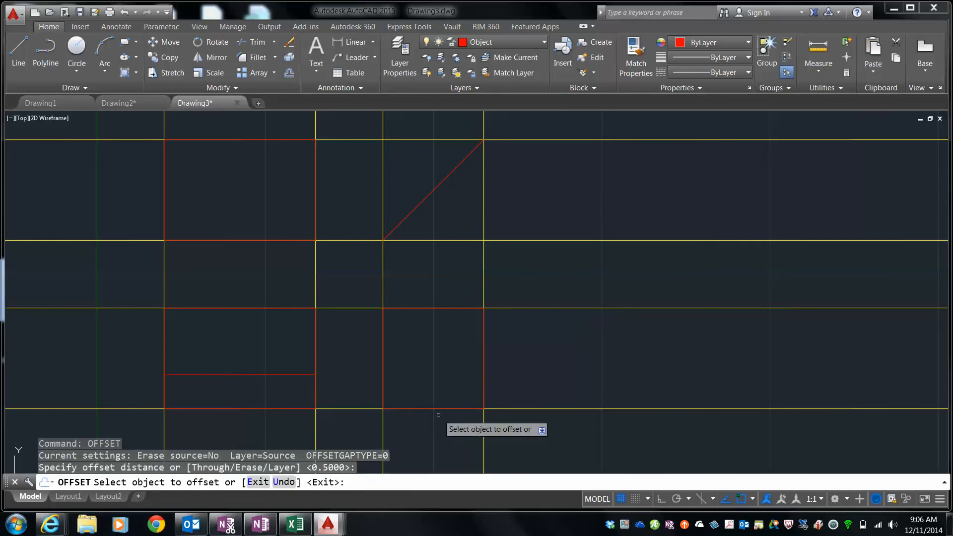
{"action": "left_click", "coordinate": [436, 408]}
{"action": "left_click", "coordinate": [430, 383]}
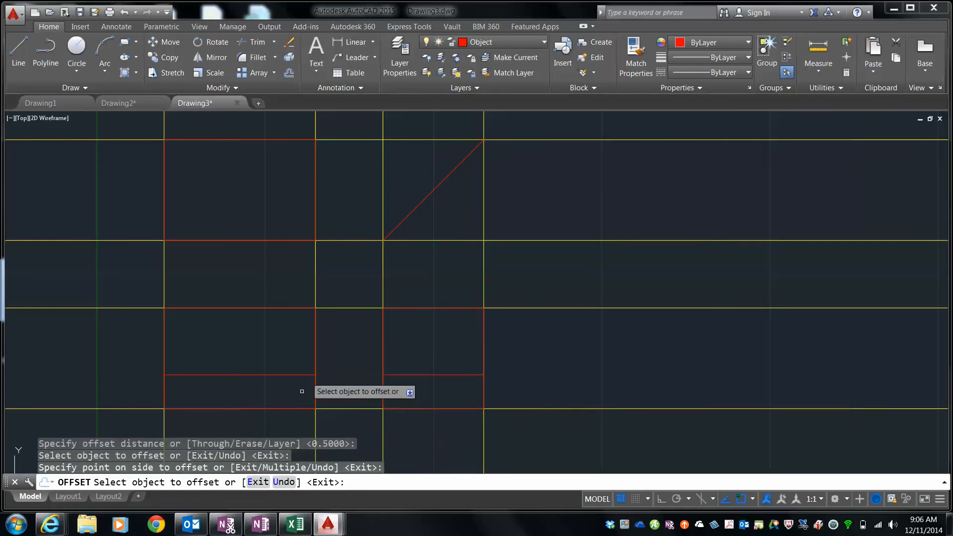
Examine the height dimensions of the practice shape's upper block in OneNote, and return to the AutoCAD drawing.
{"action": "mouse_move", "coordinate": [343, 526]}
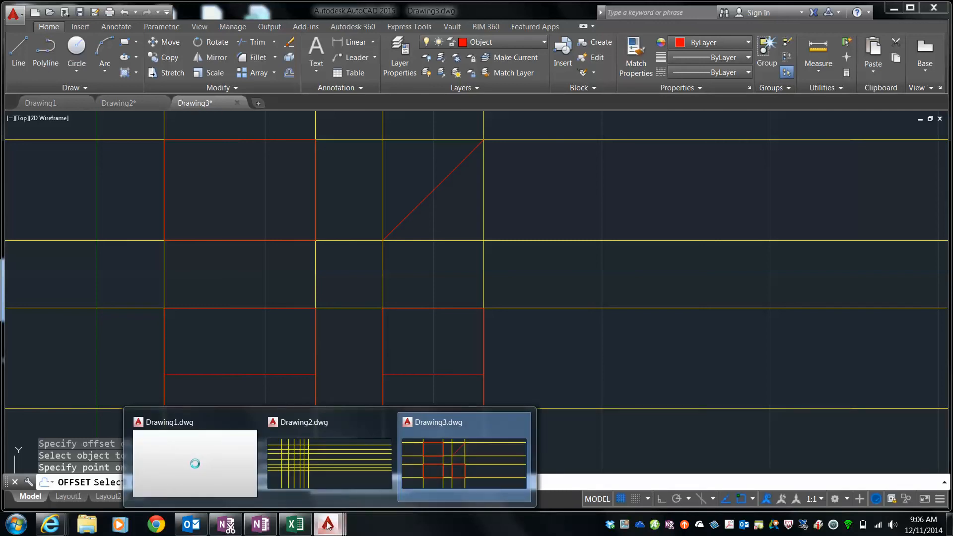
{"action": "left_click", "coordinate": [261, 524]}
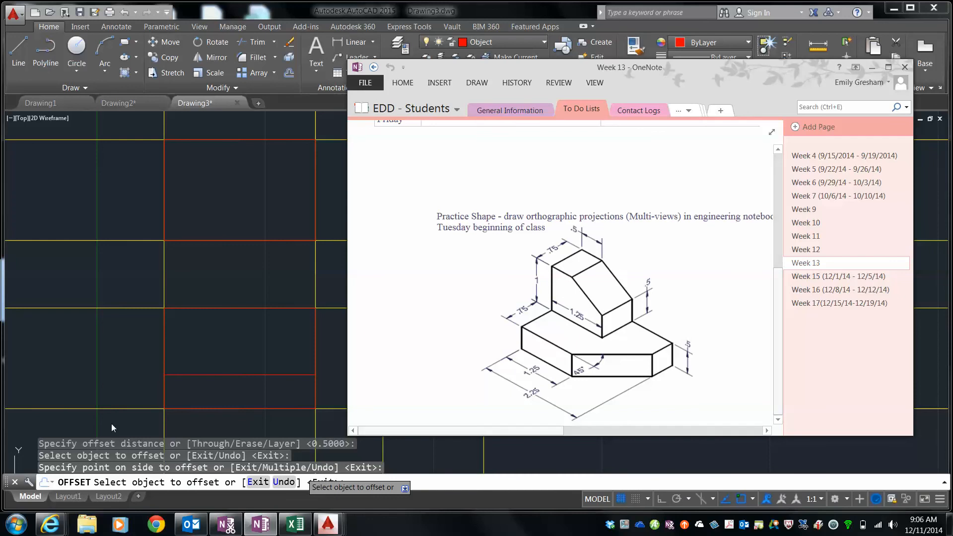
{"action": "left_click", "coordinate": [873, 67]}
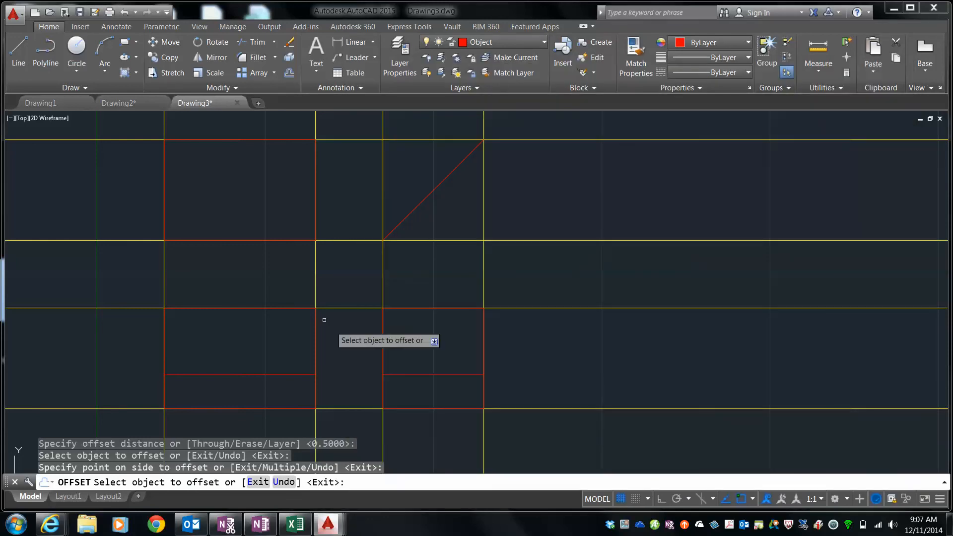
Offset the front view's base-height line 0.5 units upward to mark the lower end of the sloped face.
{"action": "right_click", "coordinate": [256, 336]}
{"action": "left_click", "coordinate": [284, 343]}
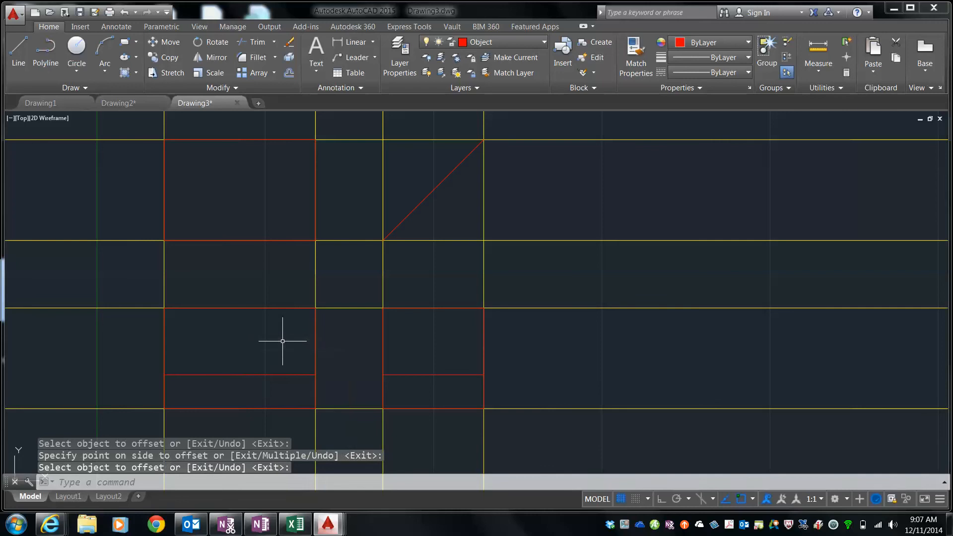
{"action": "right_click", "coordinate": [285, 341]}
{"action": "left_click", "coordinate": [311, 155]}
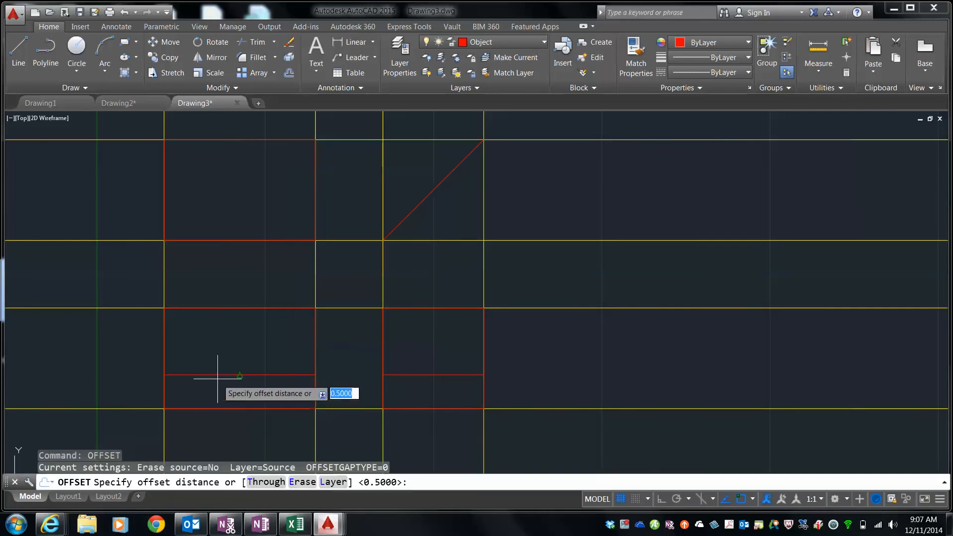
{"action": "key", "text": "Return"}
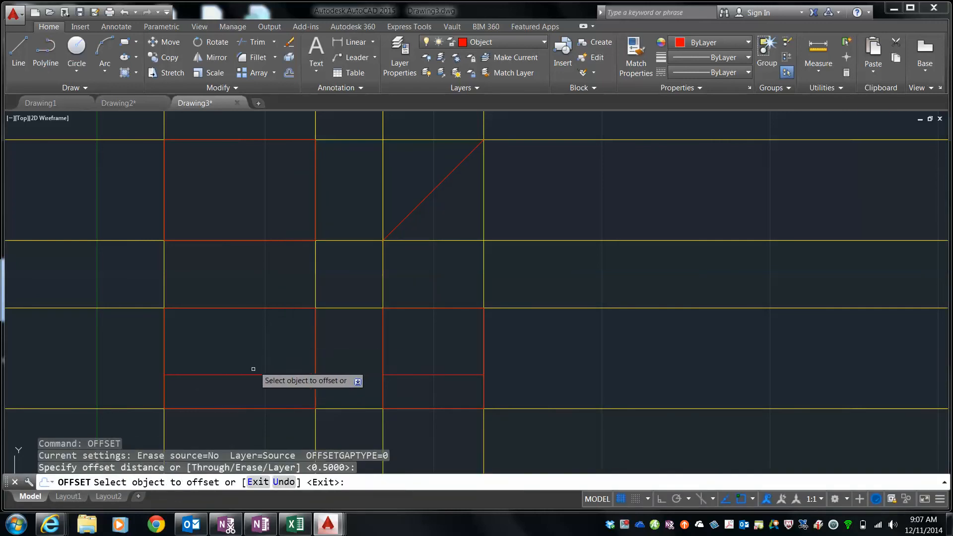
{"action": "left_click", "coordinate": [255, 374]}
{"action": "left_click", "coordinate": [257, 348]}
Offset the right side view's base-height line 0.5 units upward to match the front view.
{"action": "left_click", "coordinate": [404, 376]}
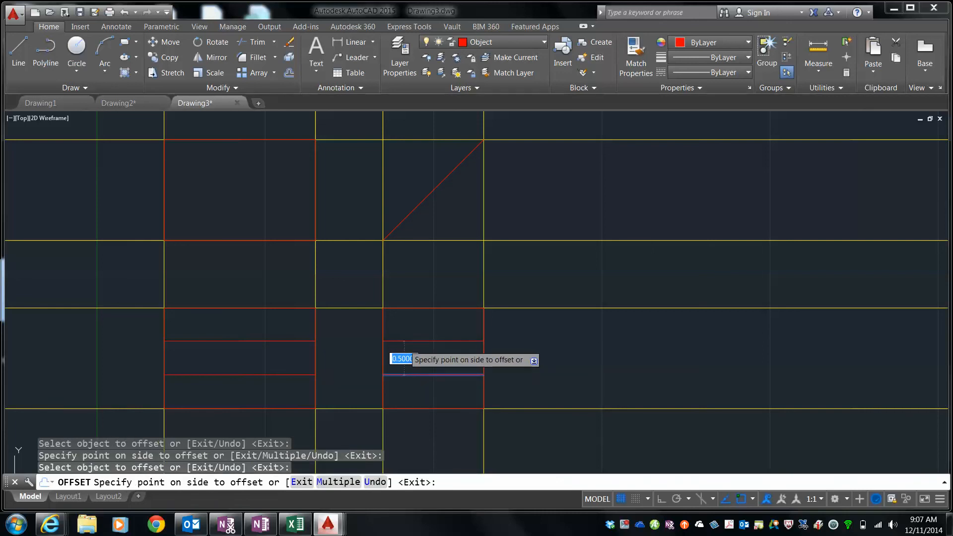
{"action": "left_click", "coordinate": [405, 345]}
{"action": "right_click", "coordinate": [404, 345]}
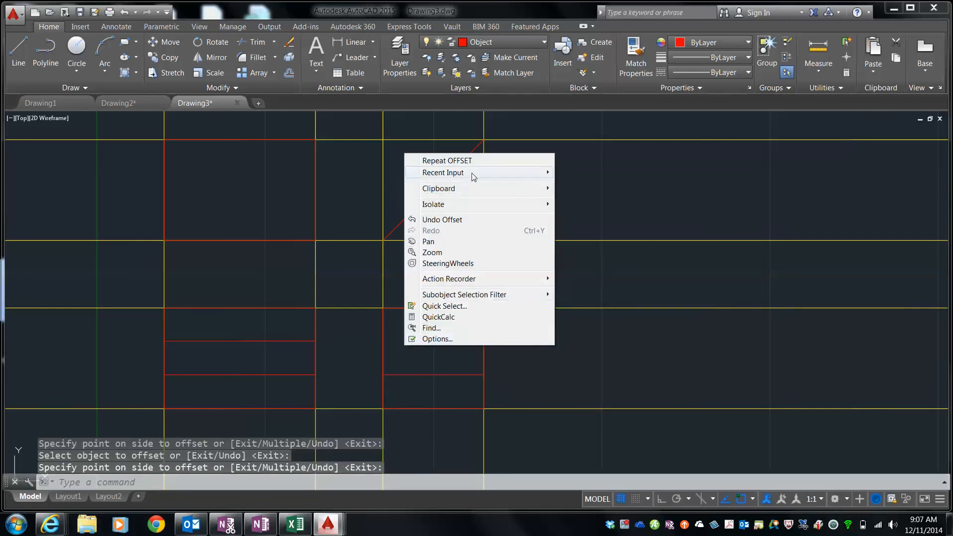
{"action": "left_click", "coordinate": [454, 161]}
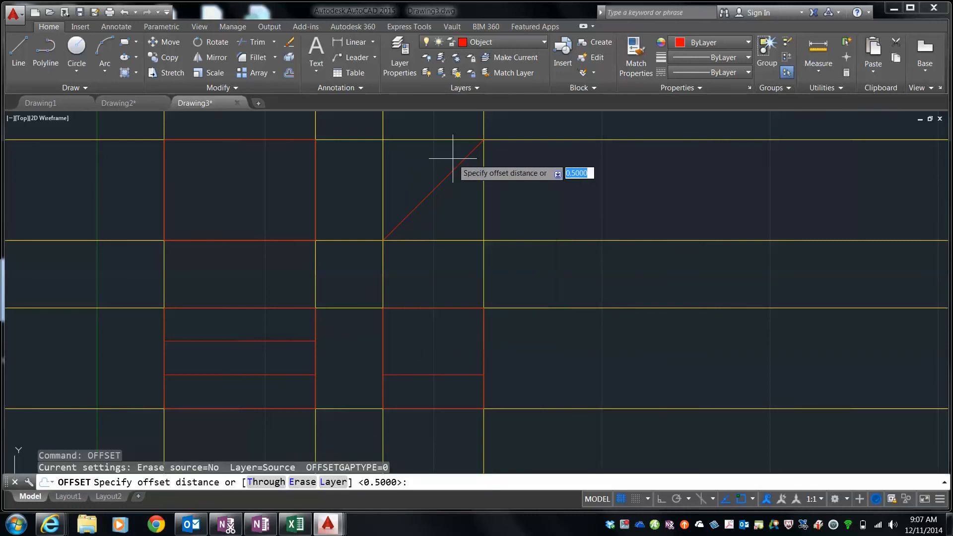
{"action": "key", "text": "Return"}
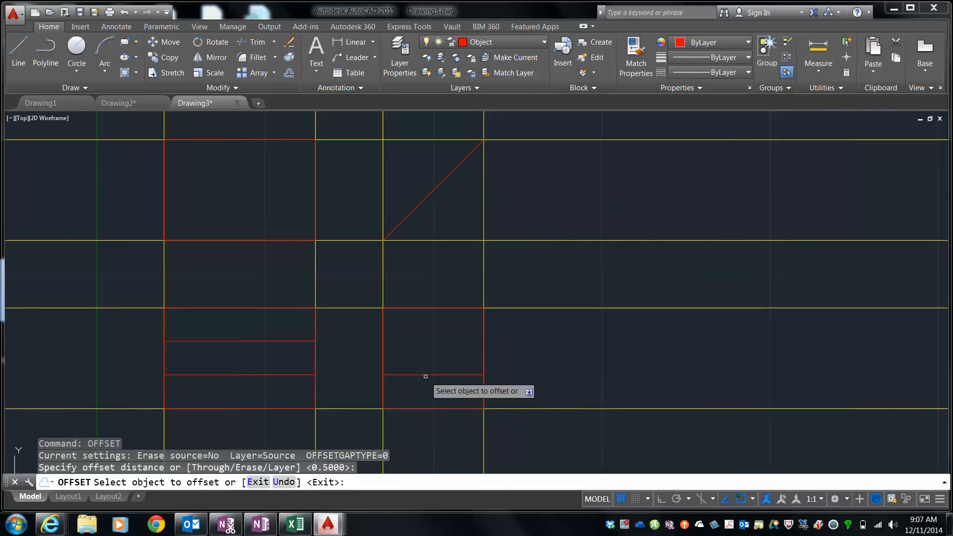
{"action": "left_click", "coordinate": [428, 374]}
{"action": "left_click", "coordinate": [420, 346]}
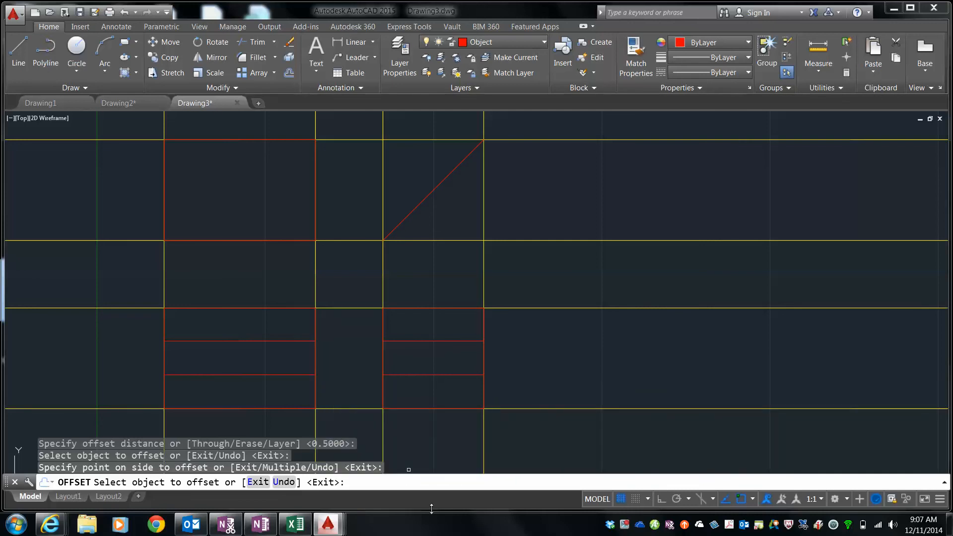
Check the practice shape's length dimensions in OneNote, and set the offset distance to 1.25 units in AutoCAD.
{"action": "left_click", "coordinate": [261, 524]}
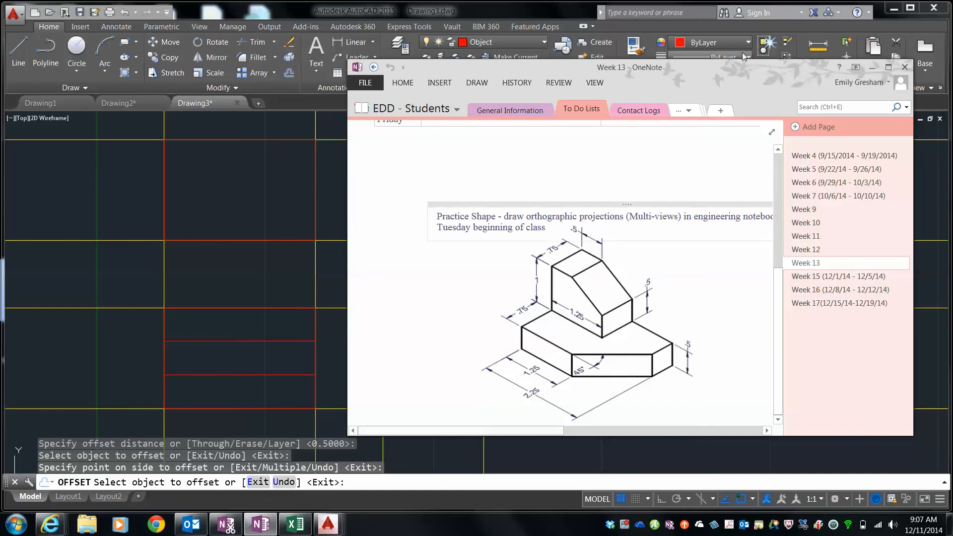
{"action": "left_click", "coordinate": [872, 67]}
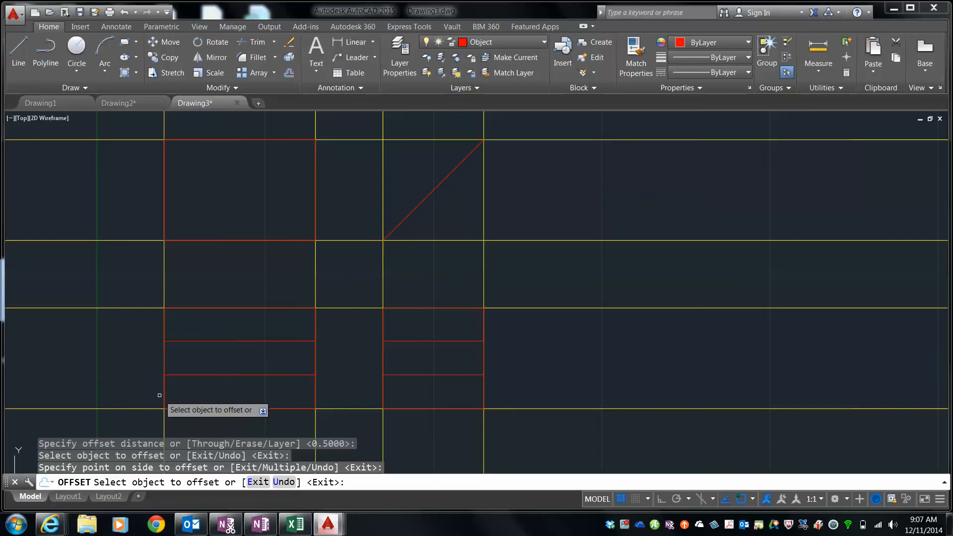
{"action": "right_click", "coordinate": [129, 376]}
{"action": "left_click", "coordinate": [148, 381]}
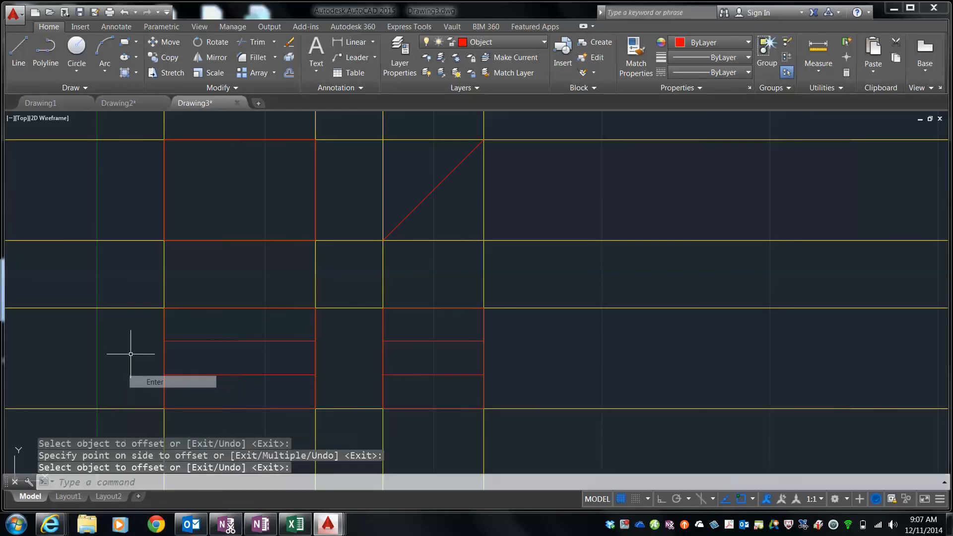
{"action": "right_click", "coordinate": [132, 350]}
{"action": "left_click", "coordinate": [169, 165]}
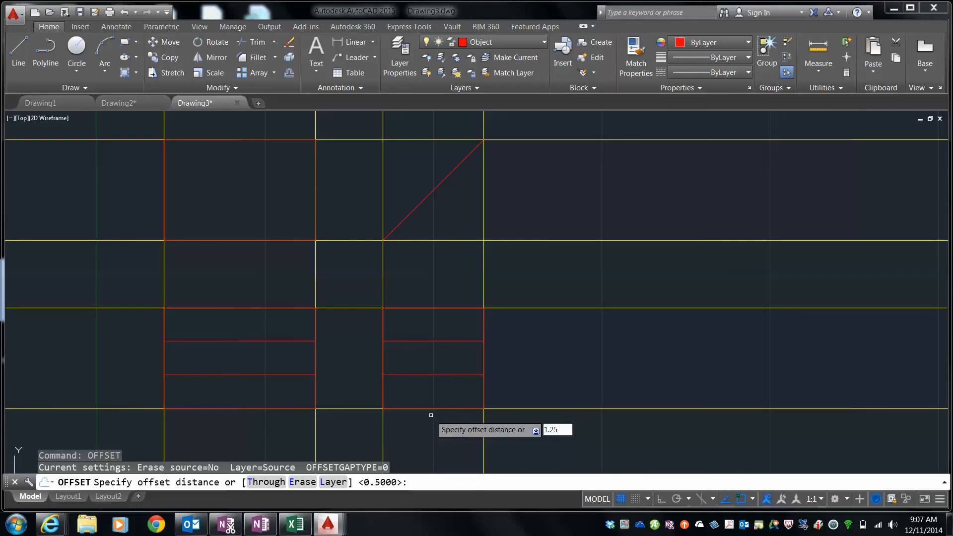
{"action": "key", "text": "Return"}
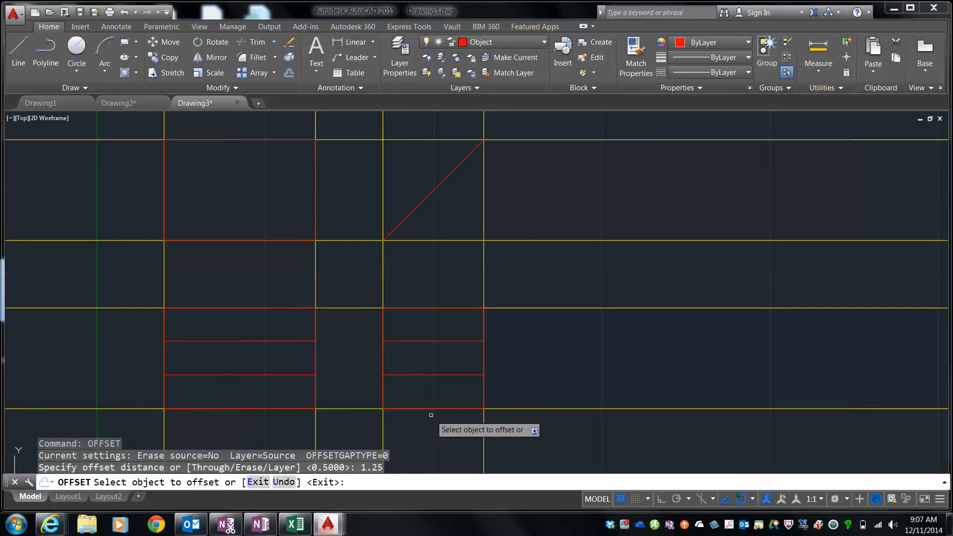
{"action": "left_click", "coordinate": [161, 393]}
{"action": "right_click", "coordinate": [244, 390]}
{"action": "left_click", "coordinate": [290, 253]}
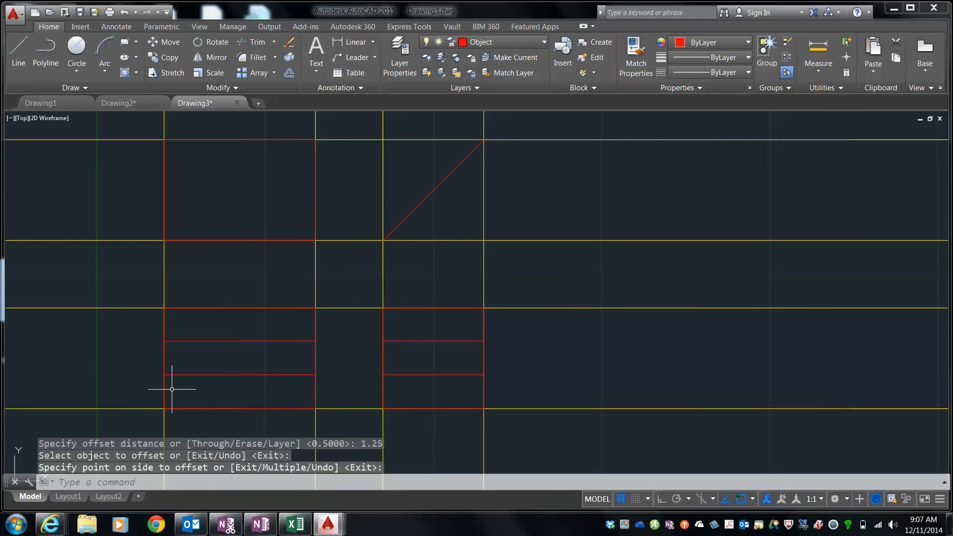
Offset the left edge of the front view 1.25 units to the right, into the view.
{"action": "right_click", "coordinate": [259, 379]}
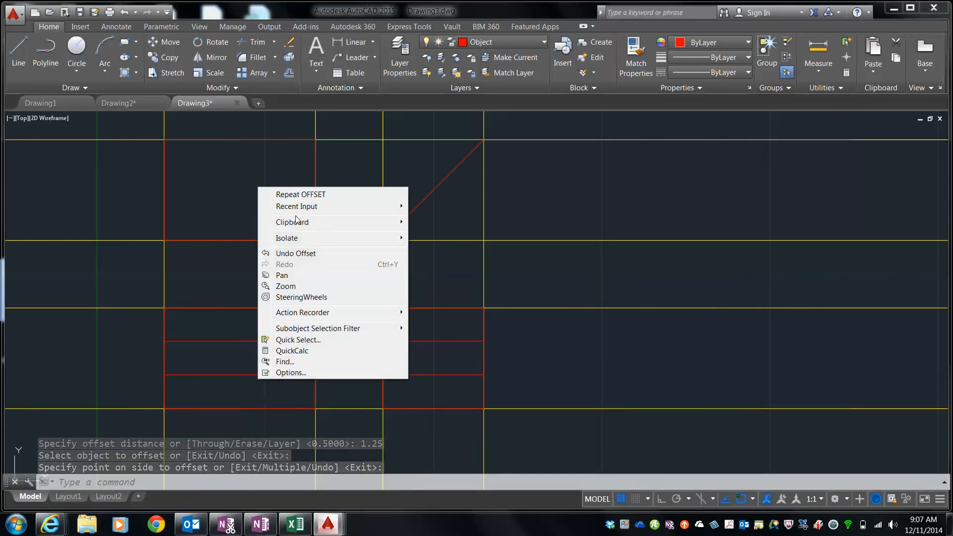
{"action": "left_click", "coordinate": [296, 195]}
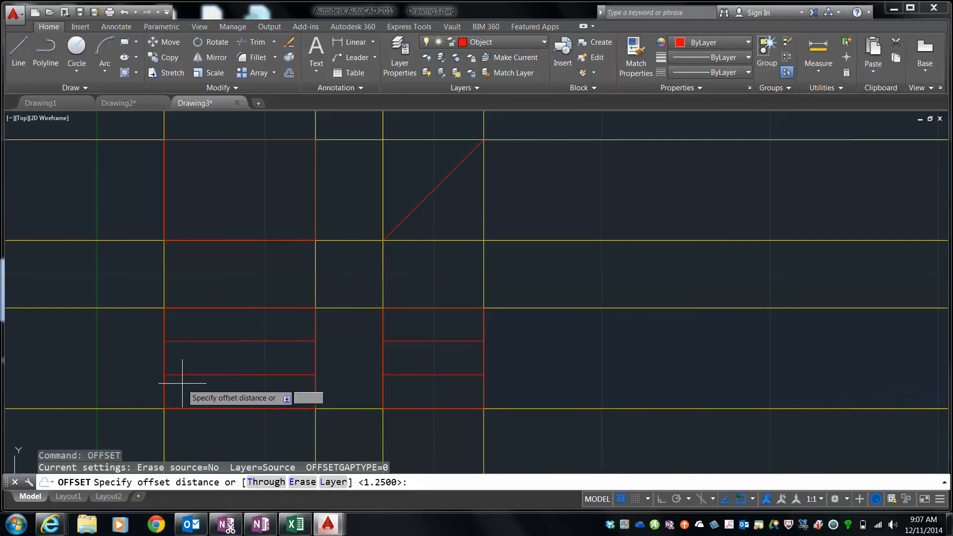
{"action": "key", "text": "Return"}
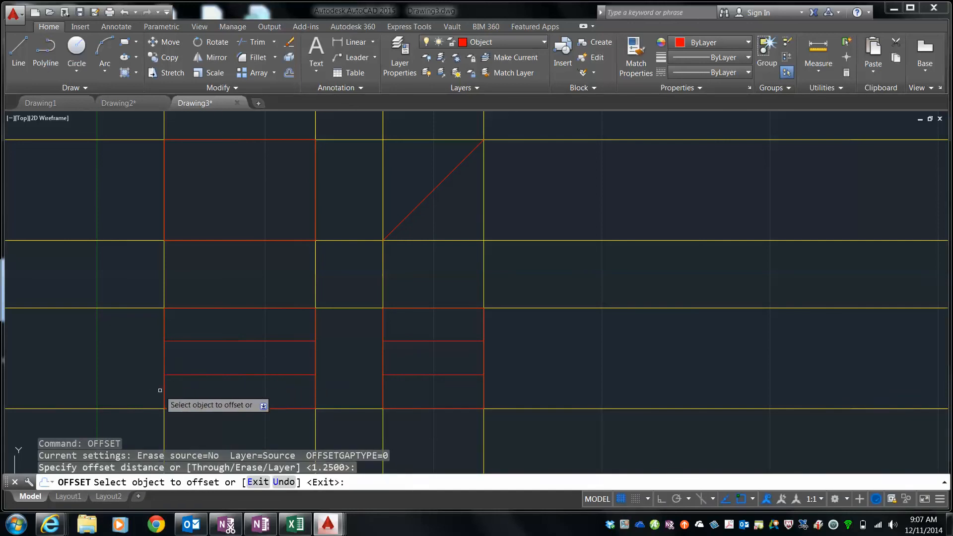
{"action": "left_click", "coordinate": [164, 389]}
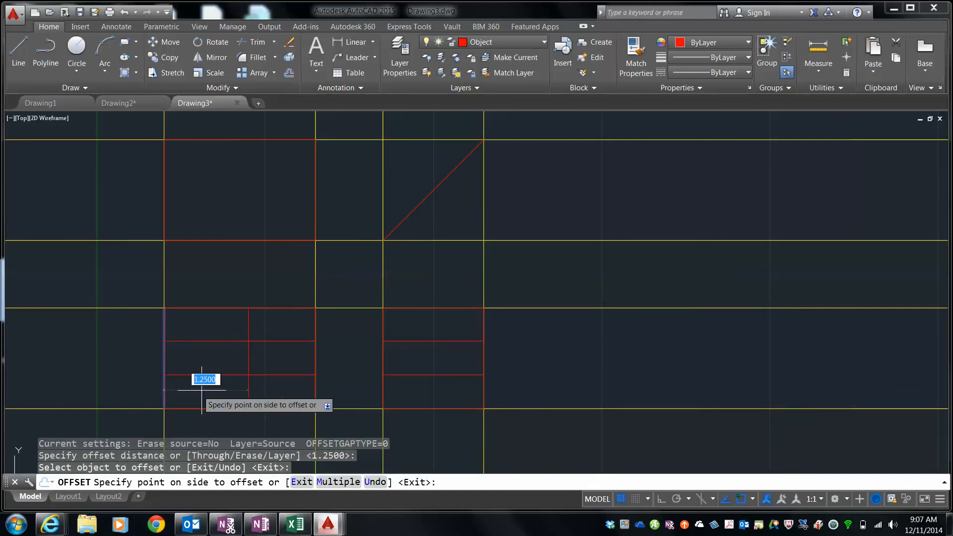
{"action": "left_click", "coordinate": [250, 387]}
{"action": "right_click", "coordinate": [250, 386]}
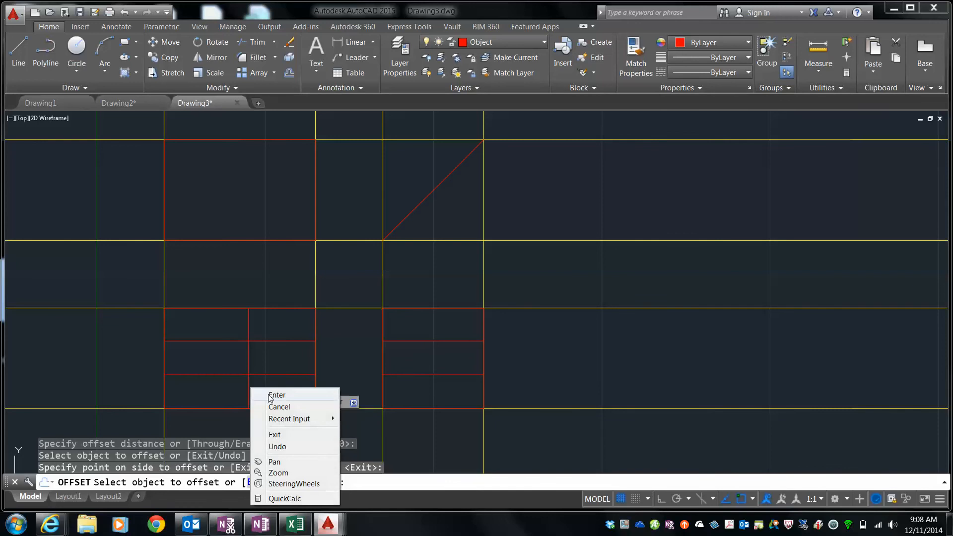
{"action": "left_click", "coordinate": [274, 395]}
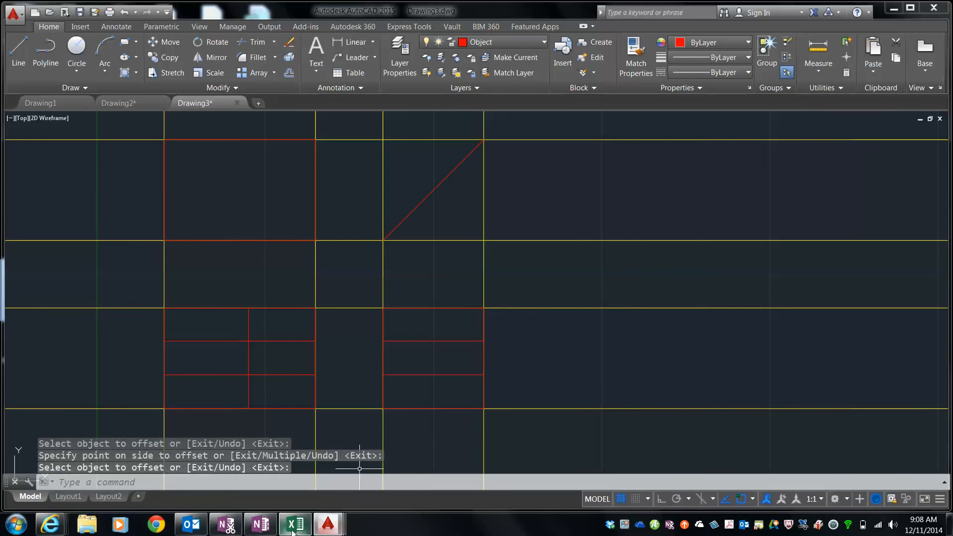
Check the practice shape's top length in OneNote, and in AutoCAD offset the front view's left edge 0.5 units to the right.
{"action": "left_click", "coordinate": [261, 523]}
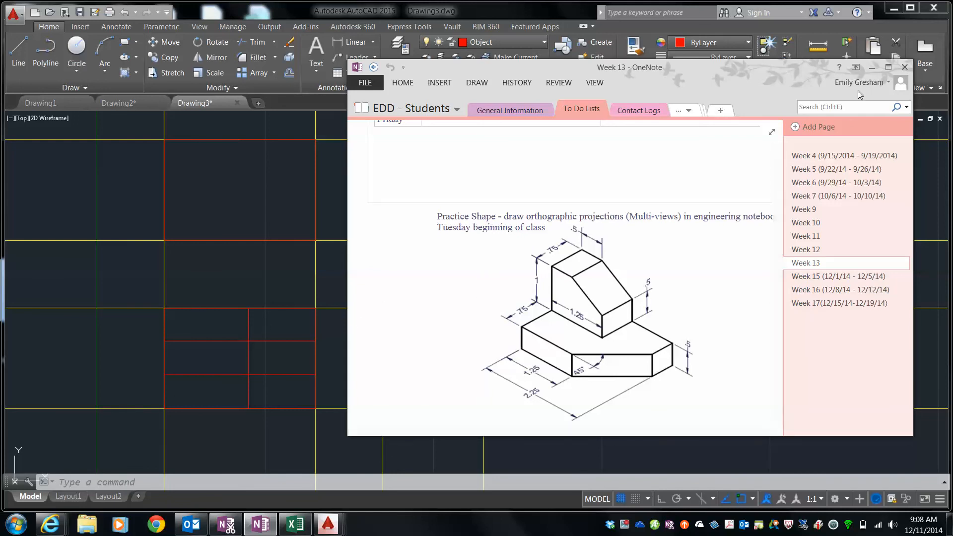
{"action": "left_click", "coordinate": [877, 67]}
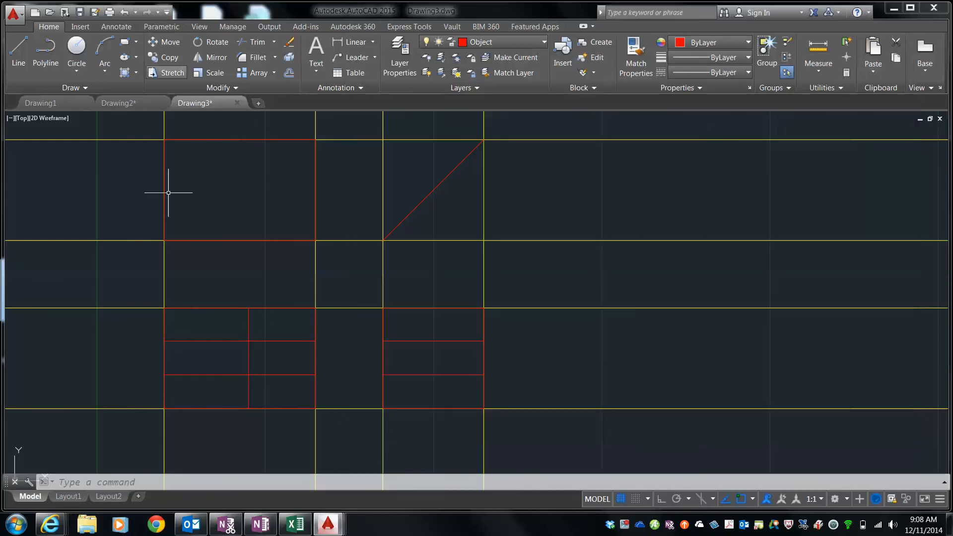
{"action": "right_click", "coordinate": [130, 346]}
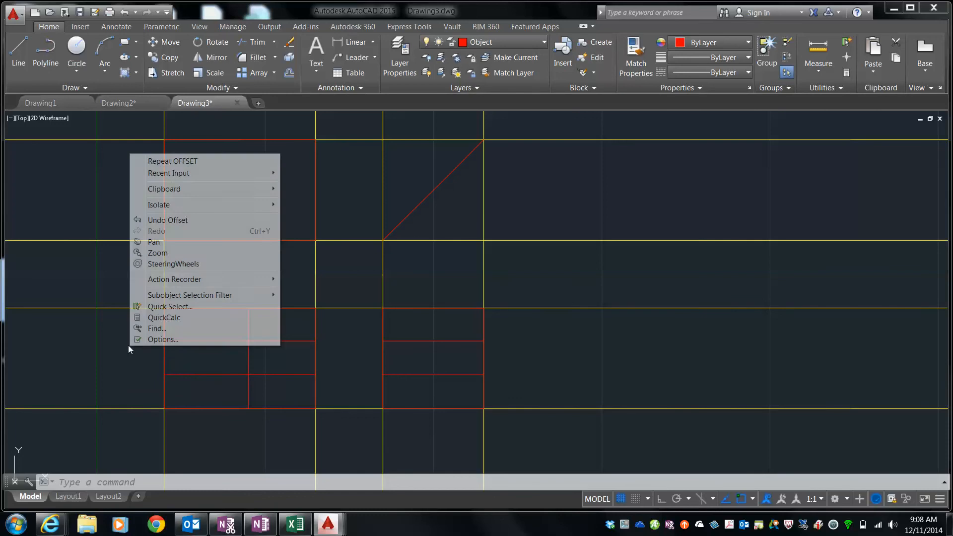
{"action": "left_click", "coordinate": [174, 161]}
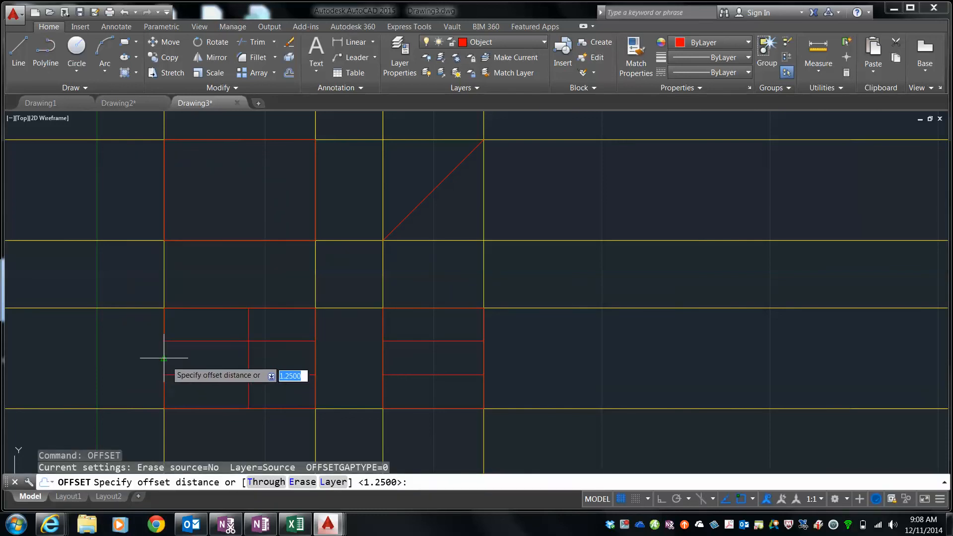
{"action": "type", "text": "."}
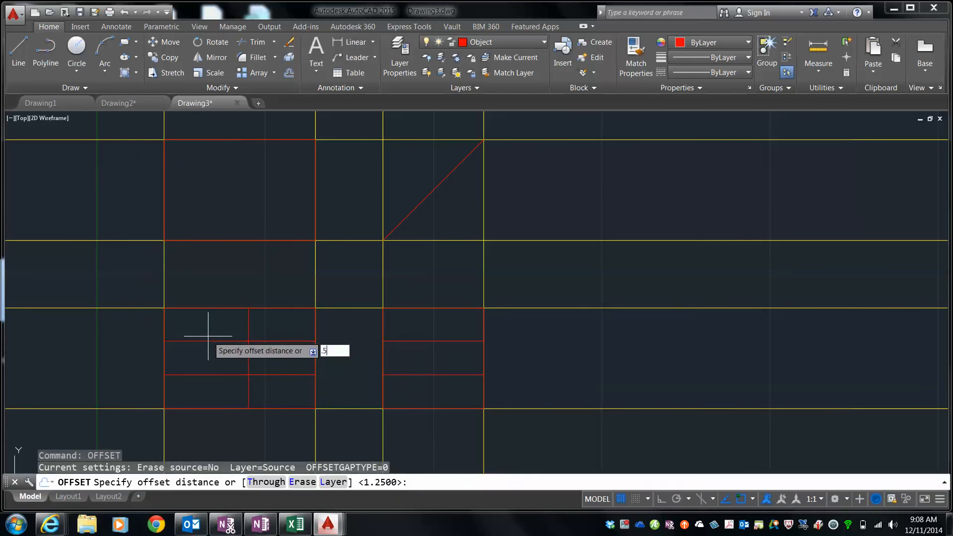
{"action": "type", "text": "5"}
{"action": "key", "text": "Return"}
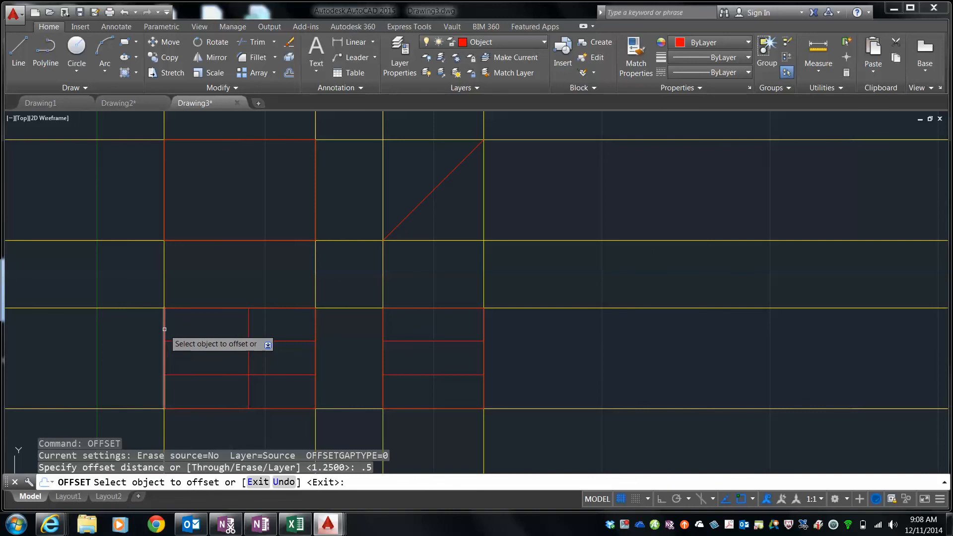
{"action": "left_click", "coordinate": [165, 329]}
{"action": "left_click", "coordinate": [206, 328]}
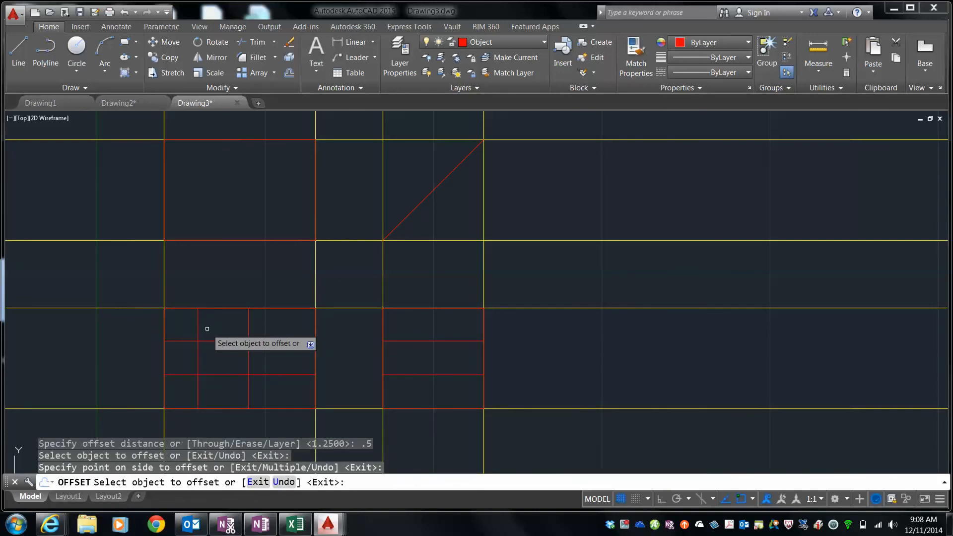
{"action": "right_click", "coordinate": [207, 329]}
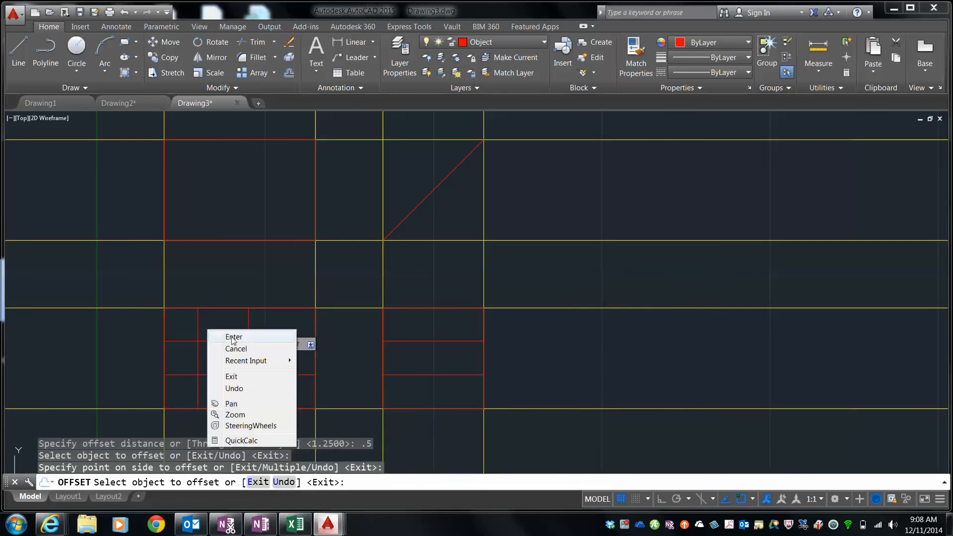
{"action": "left_click", "coordinate": [233, 335]}
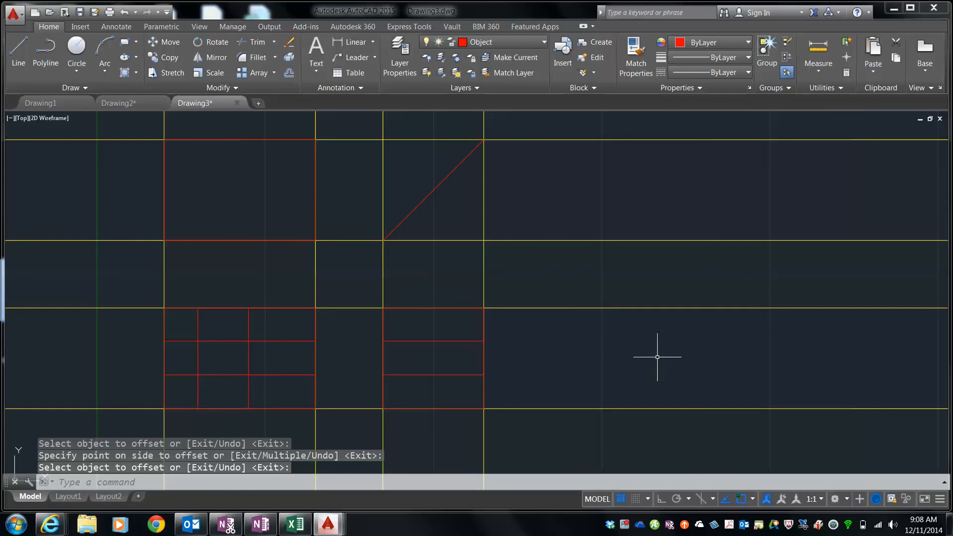
Draw the front view's sloped line from the 1.25-unit offset's upper intersection to where the 0.5-unit offset meets the top edge.
{"action": "left_click", "coordinate": [18, 50]}
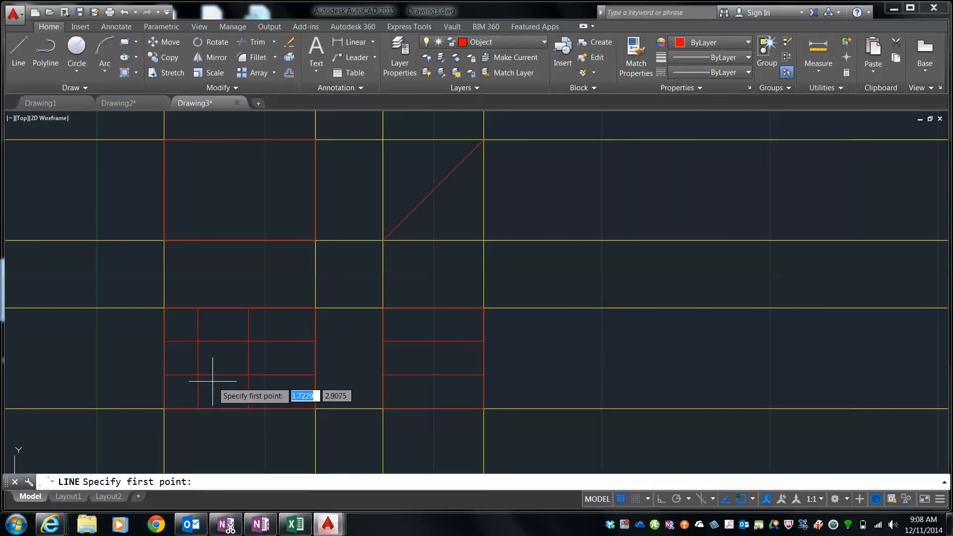
{"action": "left_click", "coordinate": [249, 341]}
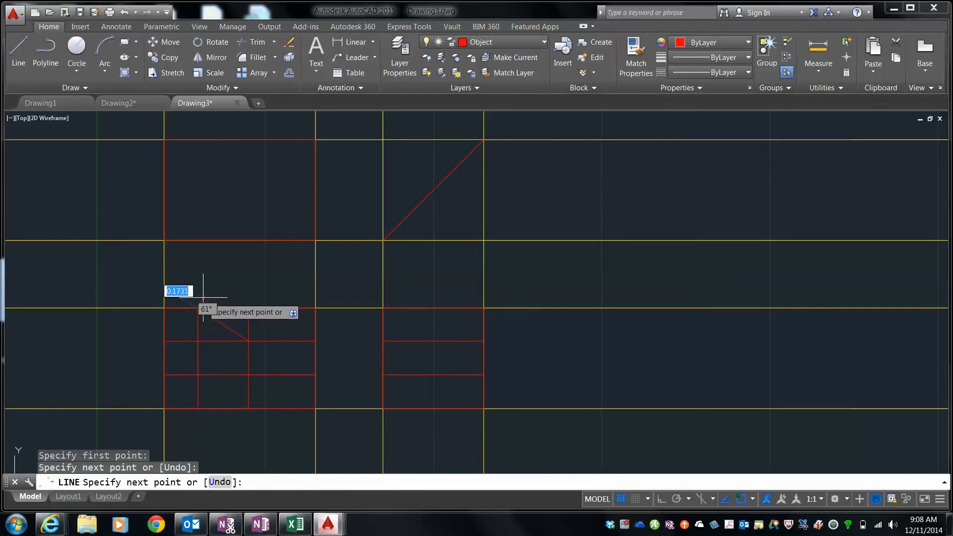
{"action": "right_click", "coordinate": [197, 279]}
{"action": "left_click", "coordinate": [228, 289]}
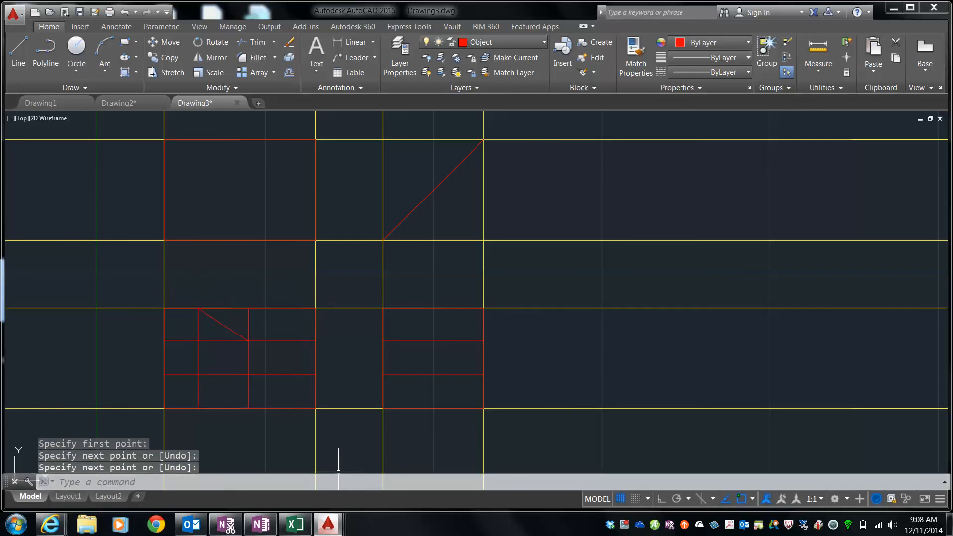
Review the dimensioned practice shape in OneNote and return to the AutoCAD drawing.
{"action": "mouse_move", "coordinate": [261, 523]}
{"action": "left_click", "coordinate": [315, 450]}
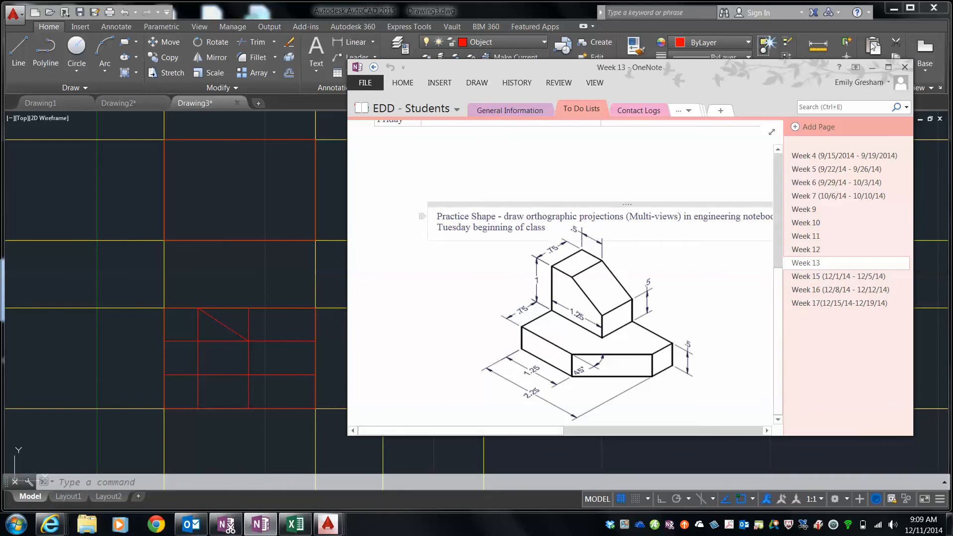
{"action": "left_click", "coordinate": [873, 67]}
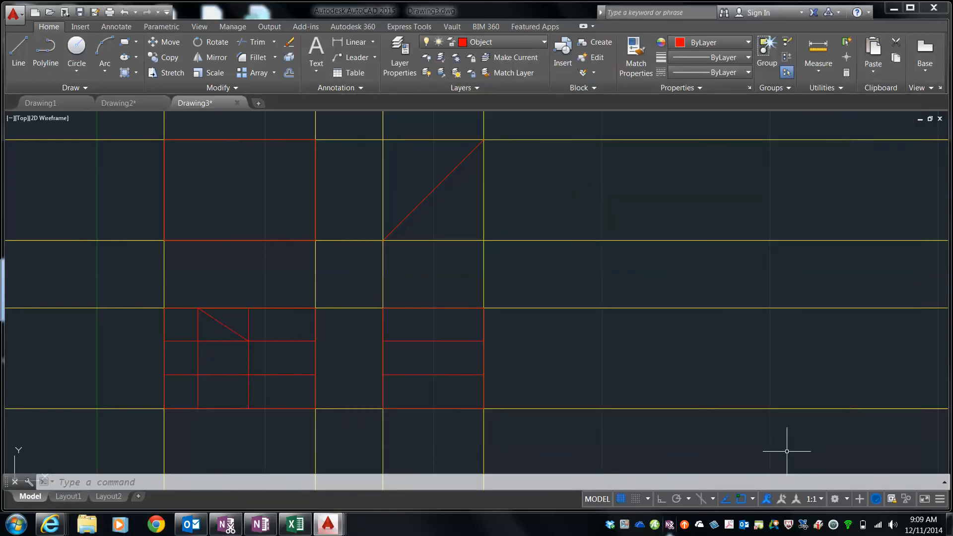